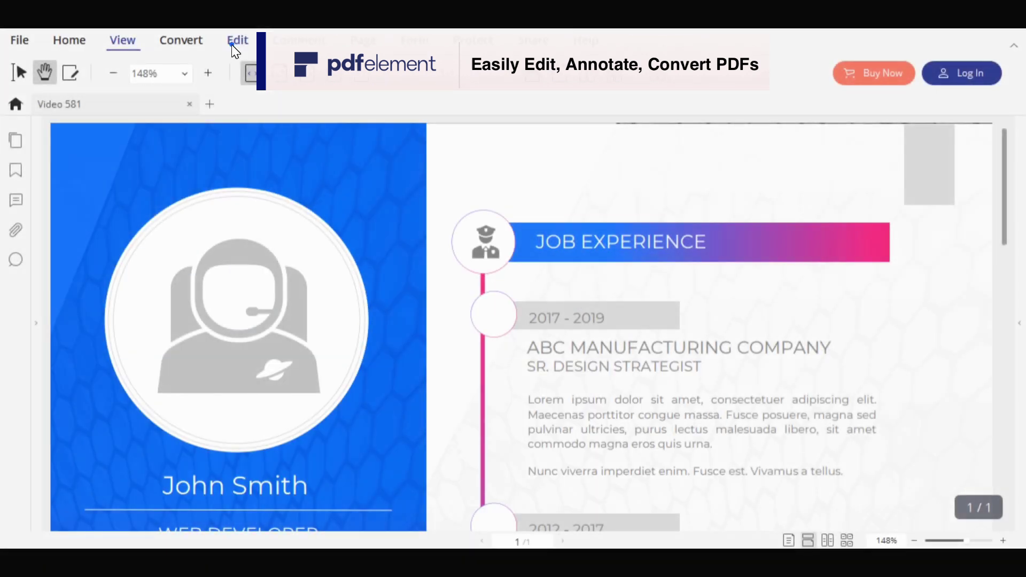
Step: Draw a red line from the profile image to the blank area above JOB EXPERIENCE and label it "ADD PROFILE PICTURE"
left_click(235, 41)
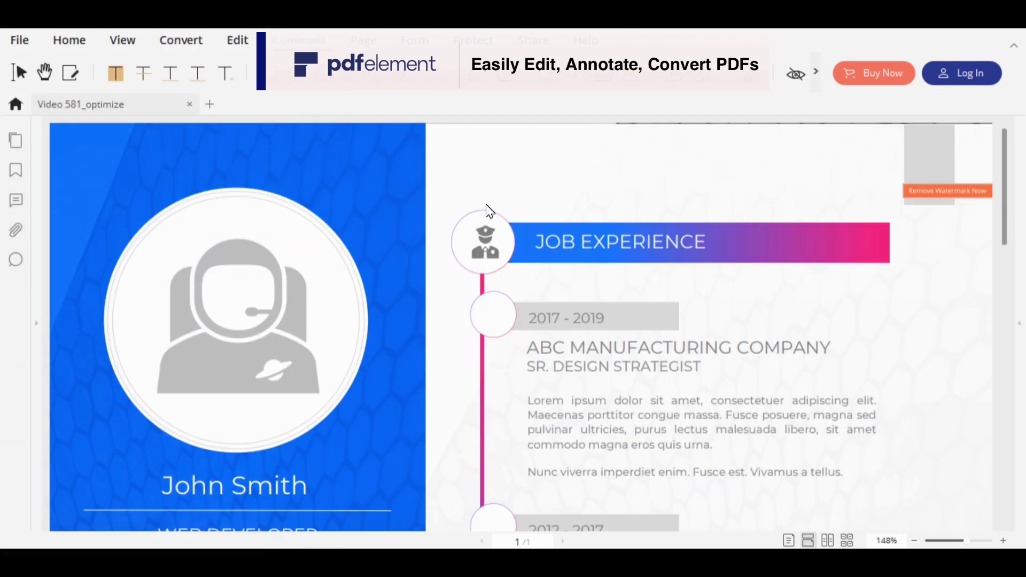
left_click_drag(373, 208, 513, 179)
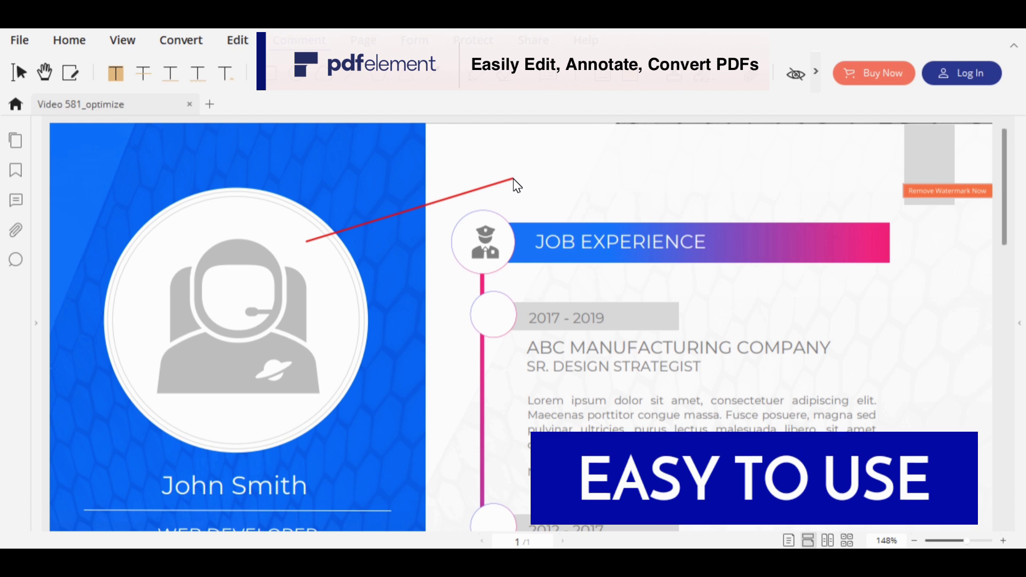
type("ADD PROFILE ")
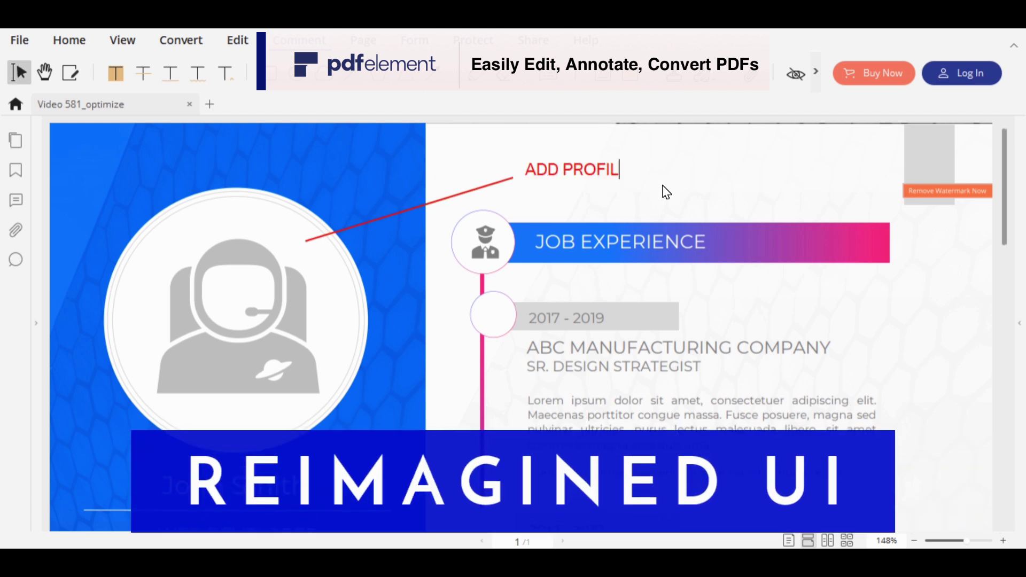
type("PICTURE")
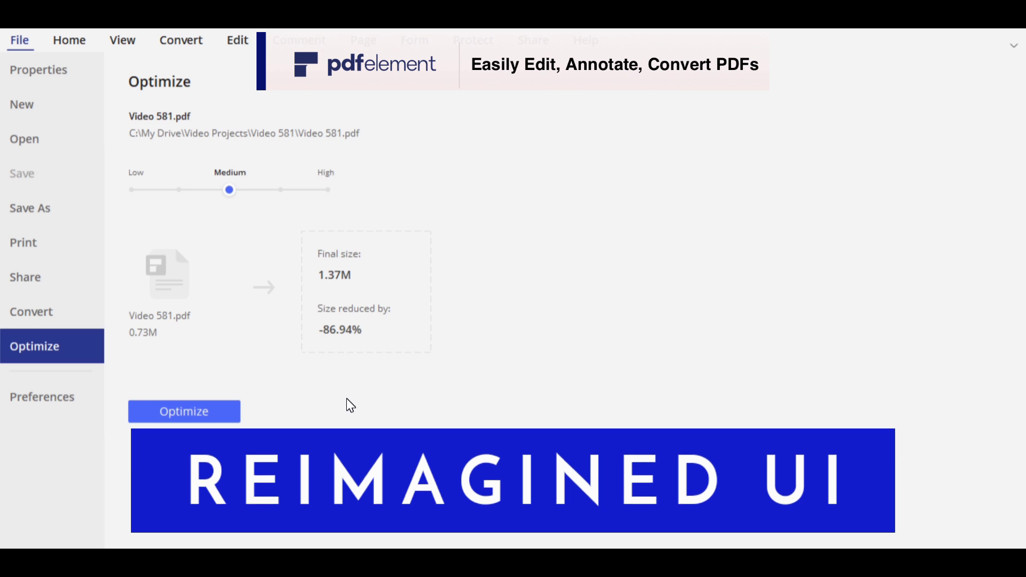
Step: Optimize Video 581.pdf at the Medium level and save the copy as Video 581_optimize.pdf
left_click(213, 418)
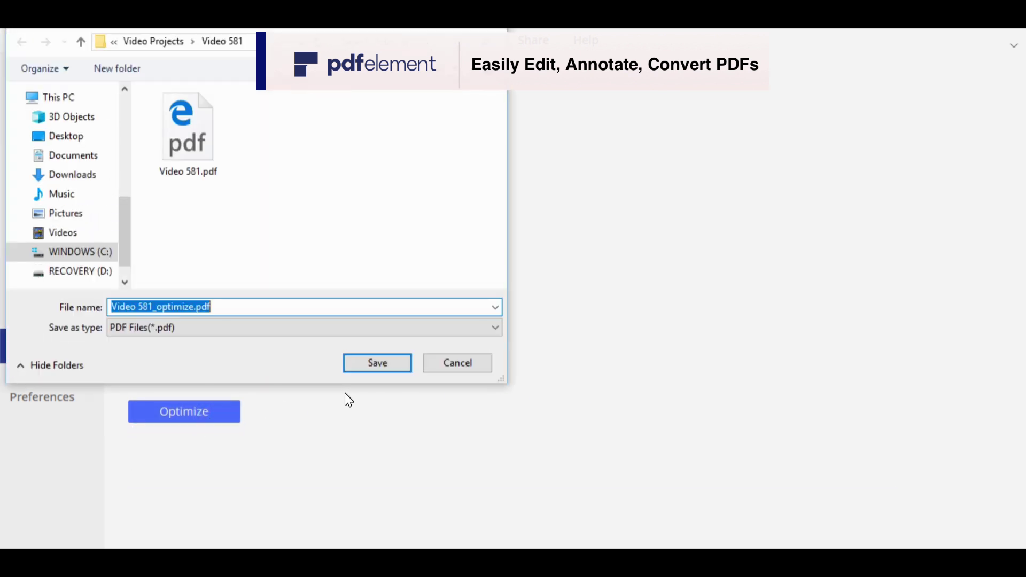
left_click(375, 363)
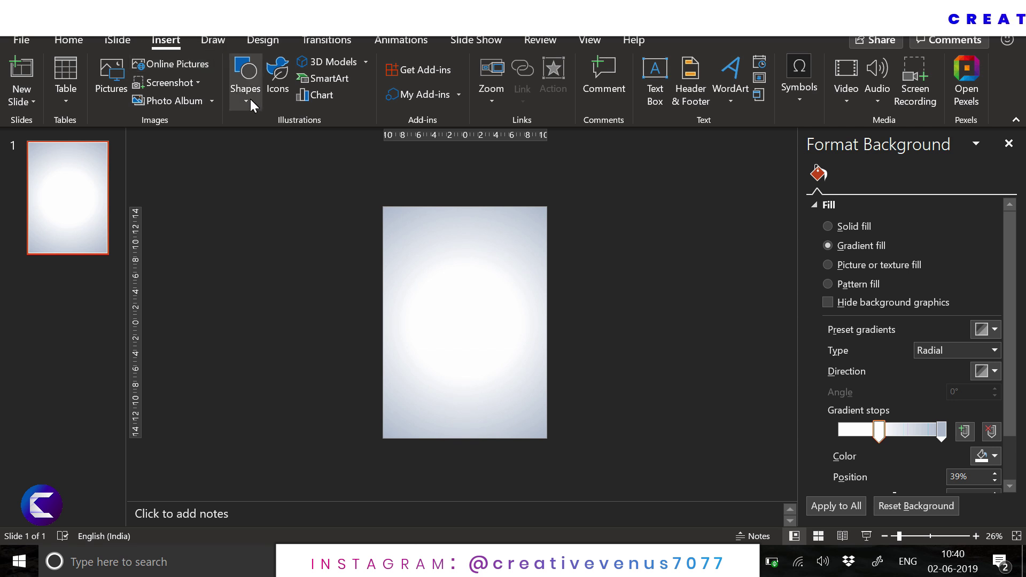
Step: In PowerPoint, draw a 29.69 by 10.5 cm rectangle over the page's left half with no outline and a radial gradient fill
left_click(250, 102)
left_click(286, 136)
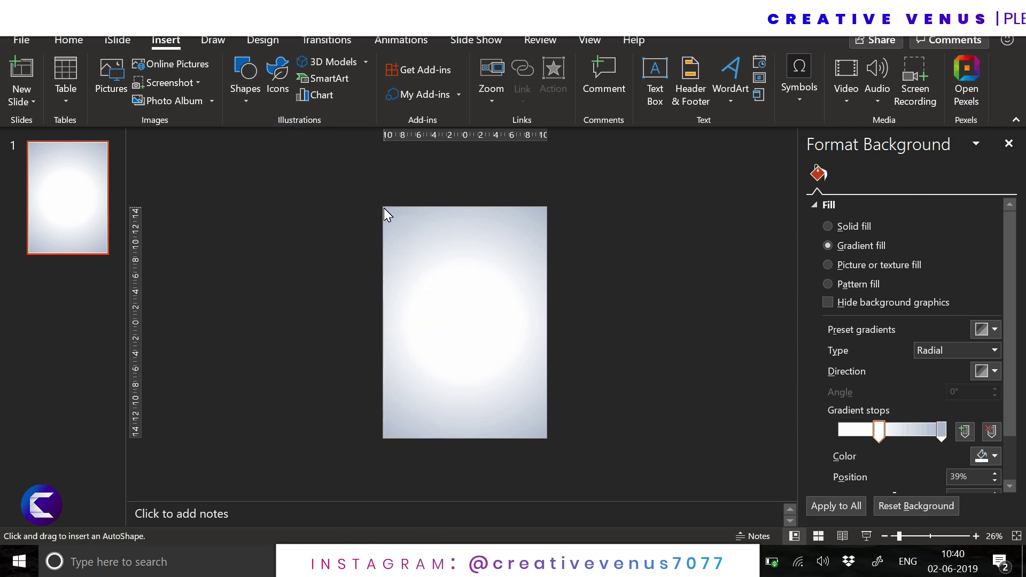
left_click_drag(383, 208, 468, 437)
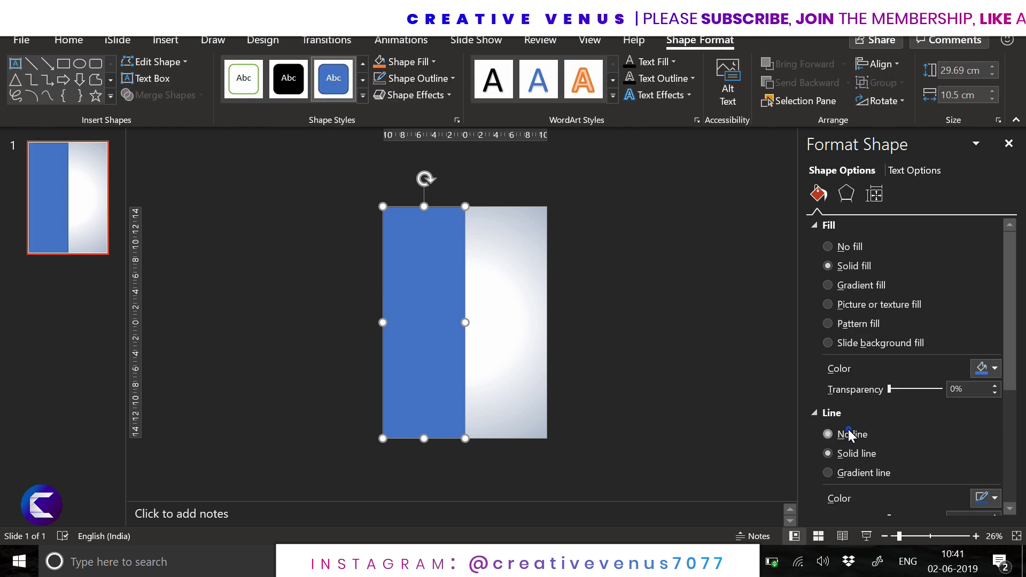
left_click(849, 428)
left_click(861, 285)
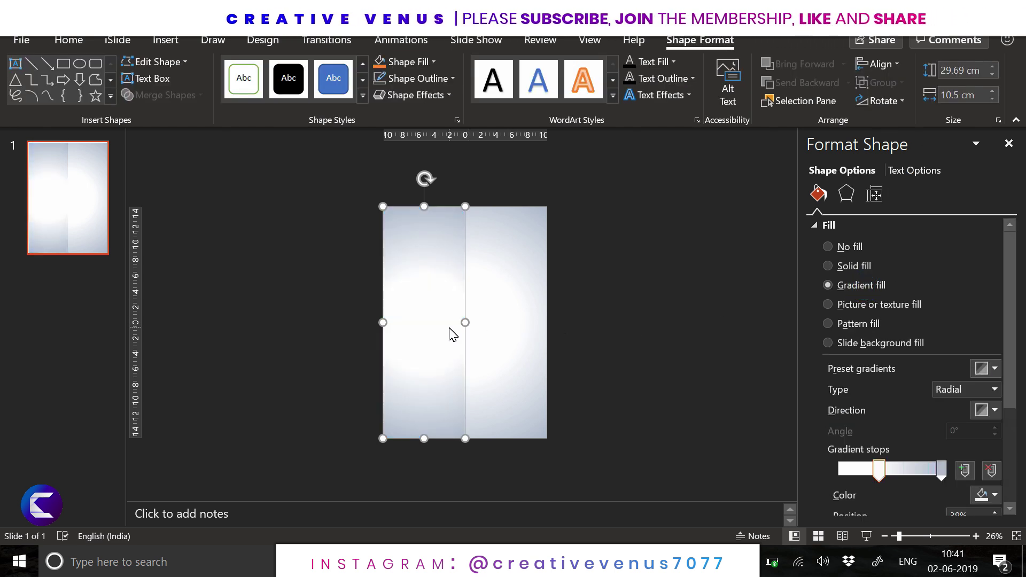
Step: Duplicate the gradient panel onto the page's right half and give the copy a near-black solid fill
key("ctrl+c")
key("ctrl+v")
left_click_drag(435, 298, 516, 298)
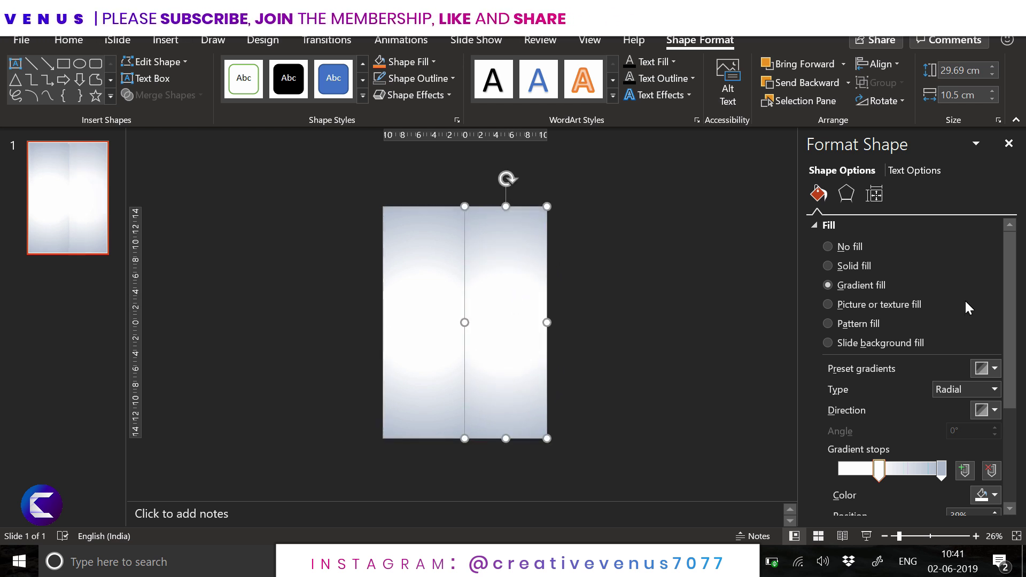
left_click(863, 267)
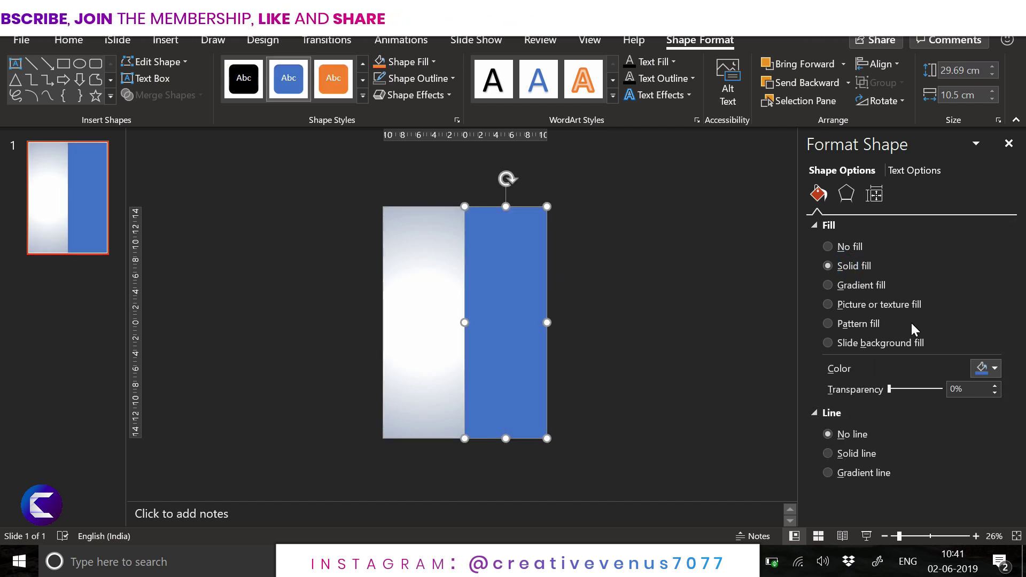
left_click(983, 368)
left_click(913, 161)
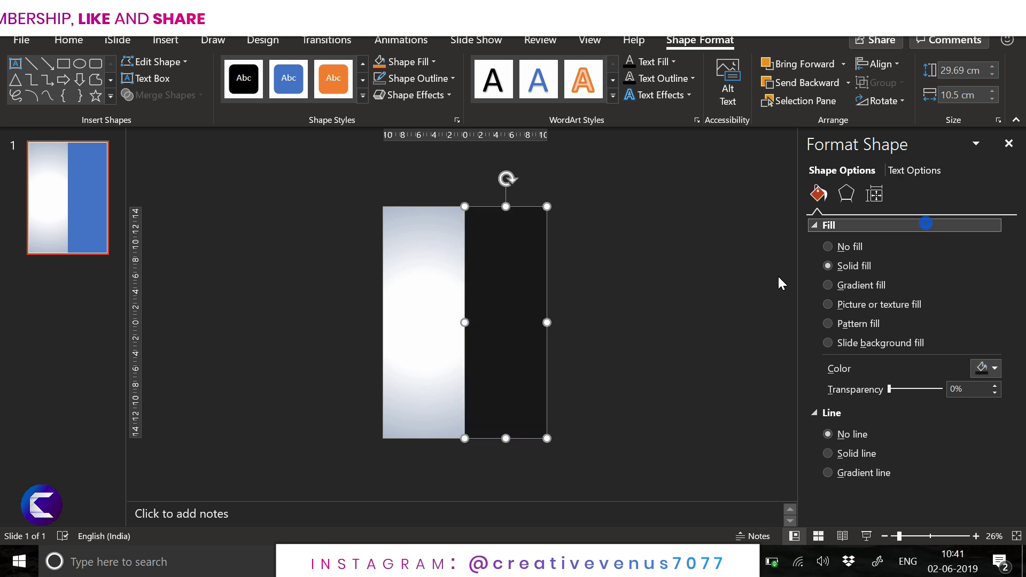
left_click(572, 326)
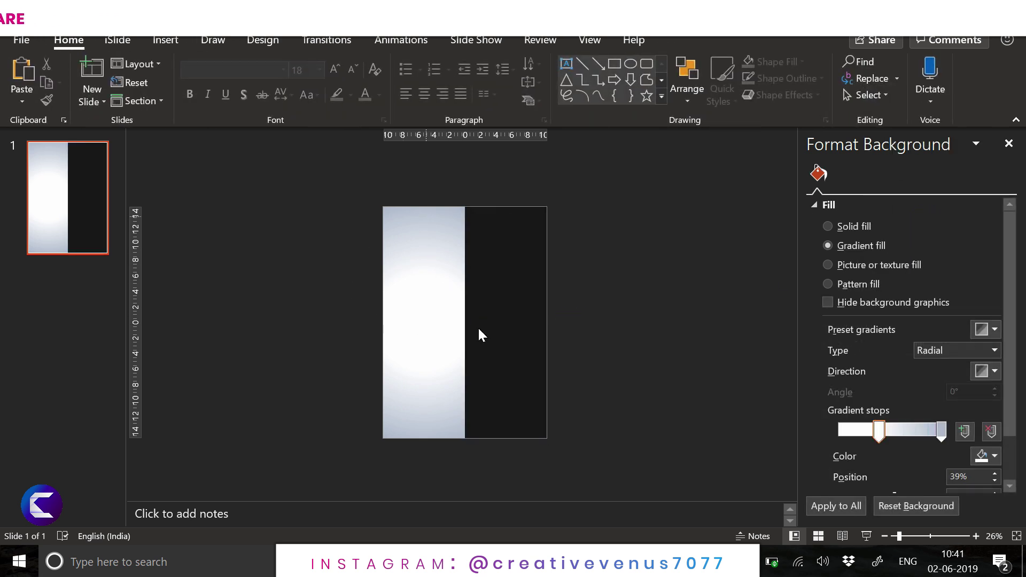
Step: Draw a full-width rectangle across the upper part of the page, about 9.51 cm high and 21.01 cm wide
left_click(976, 536)
left_click(976, 536)
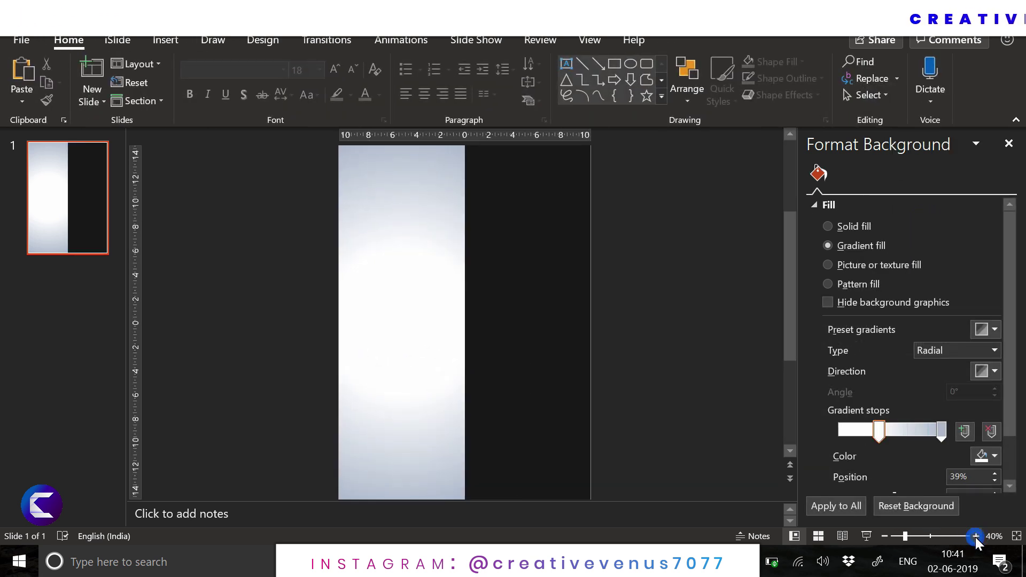
left_click(884, 536)
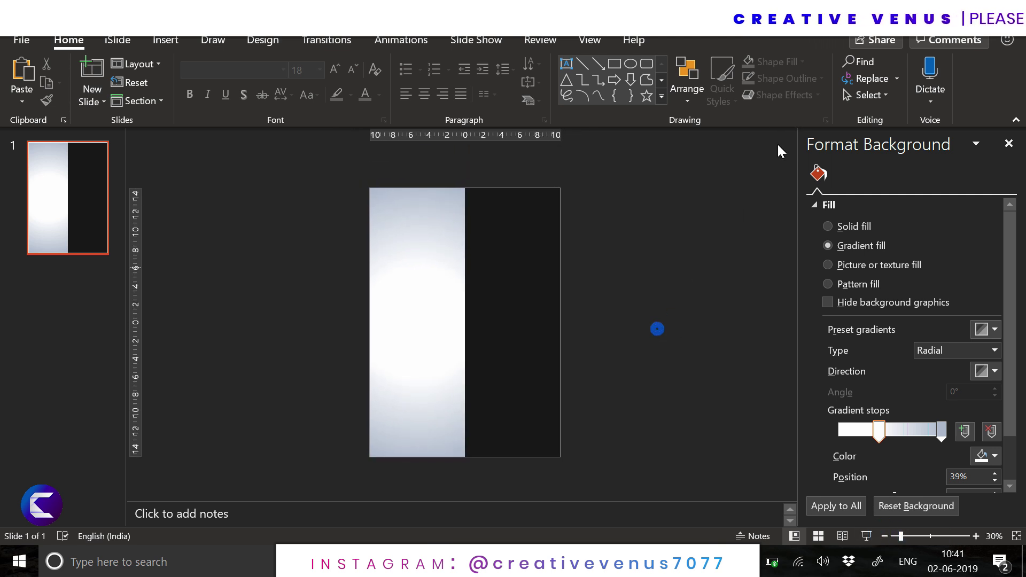
left_click(166, 41)
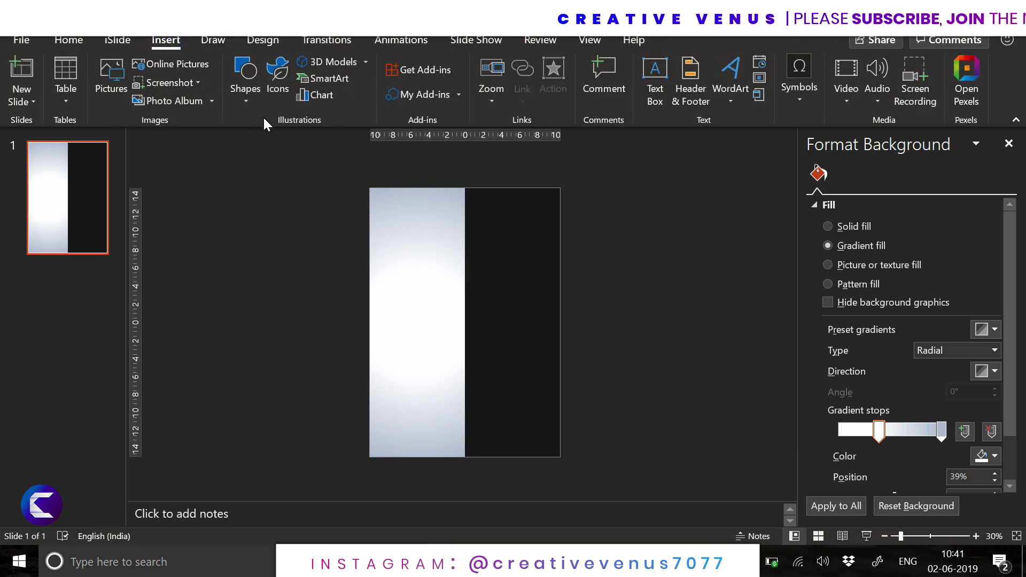
left_click(248, 100)
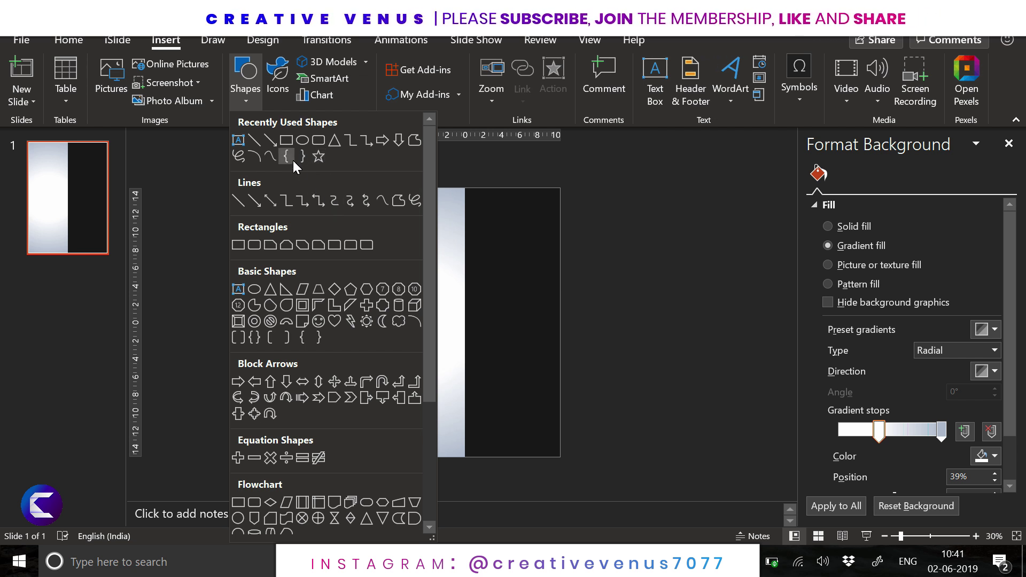
left_click(287, 140)
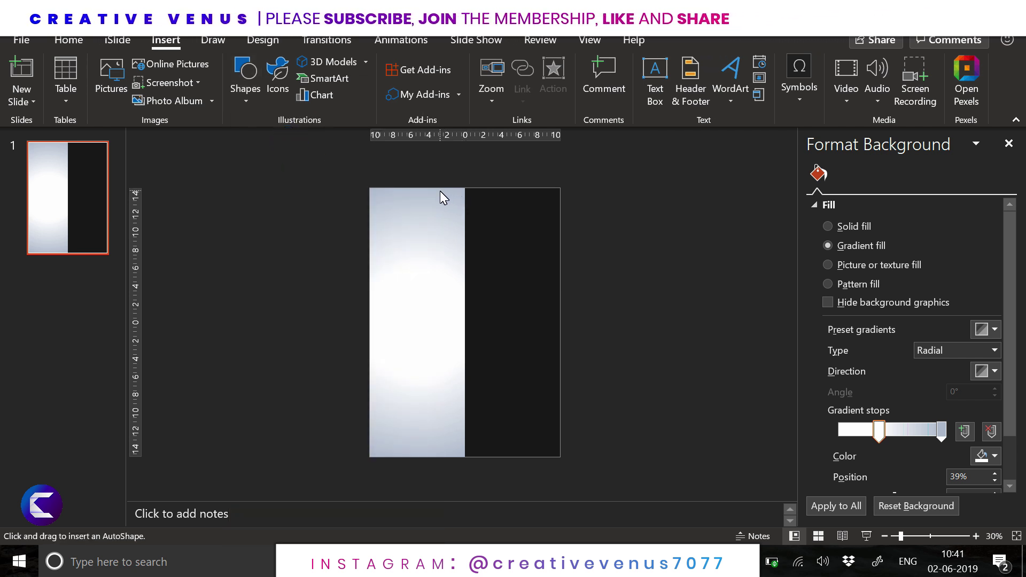
left_click_drag(443, 188, 471, 216)
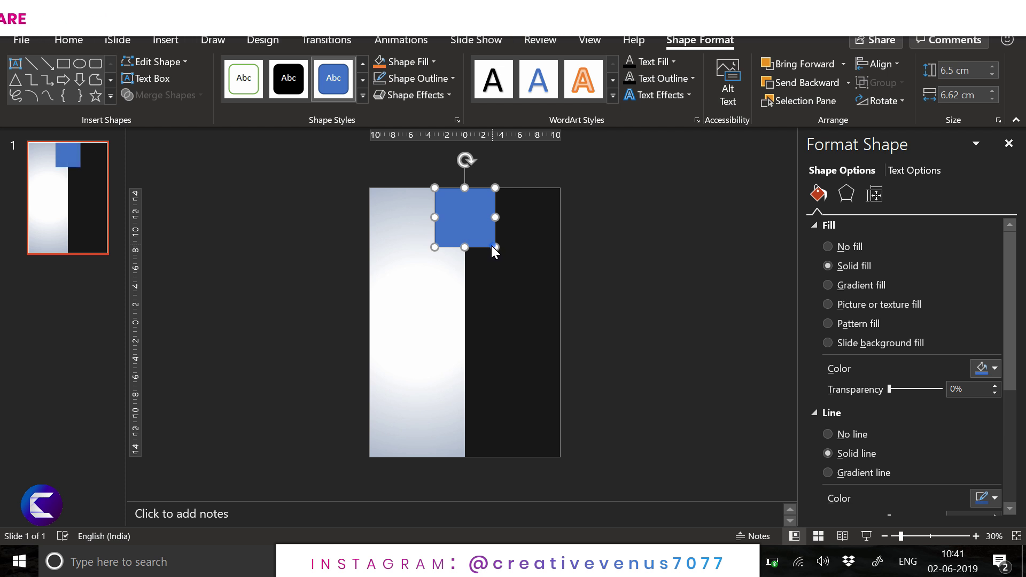
left_click_drag(492, 245, 411, 239)
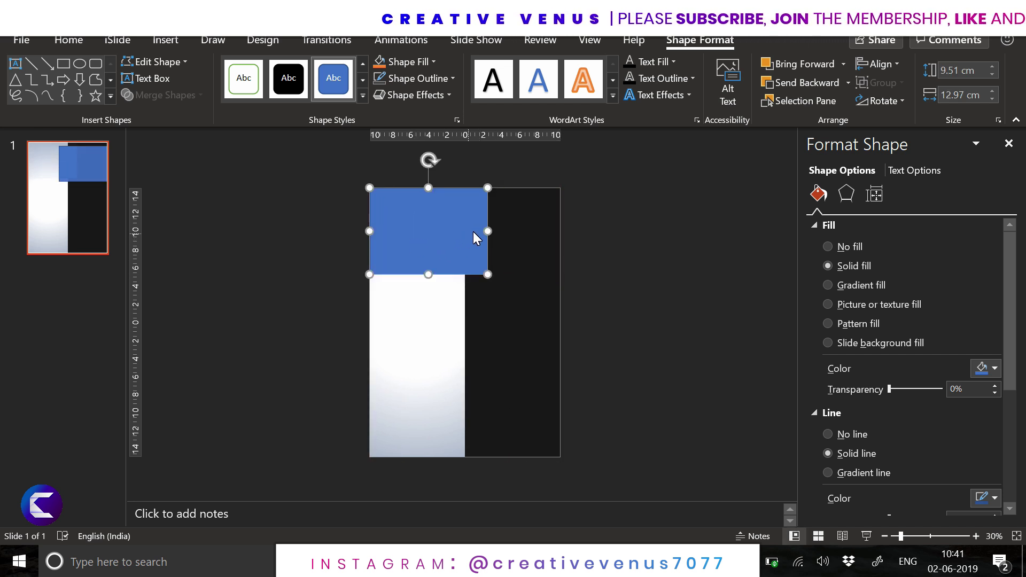
left_click_drag(488, 231, 556, 238)
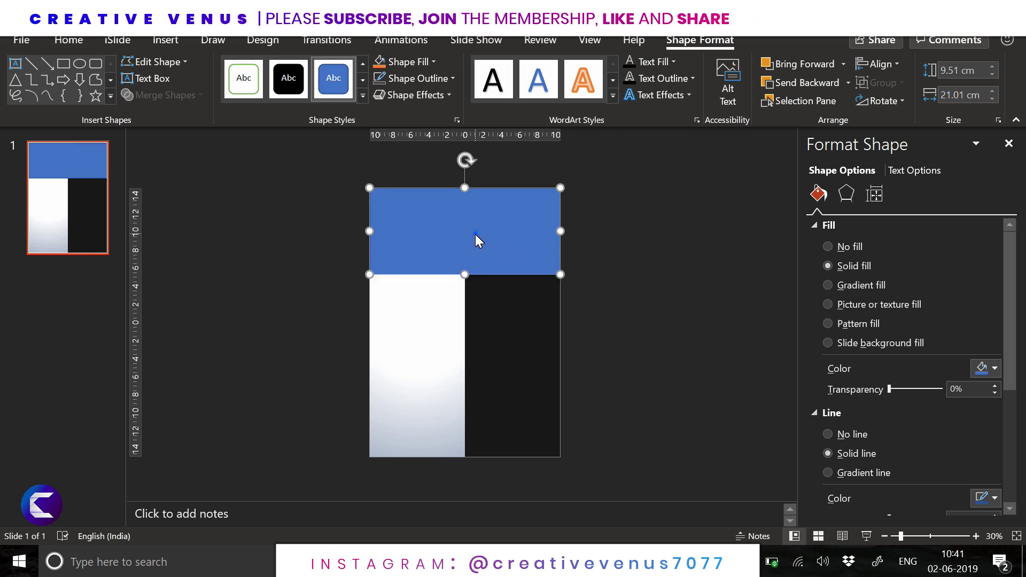
Step: Send the full-width blue rectangle behind the two panels and remove its outline
right_click(475, 234)
left_click(524, 340)
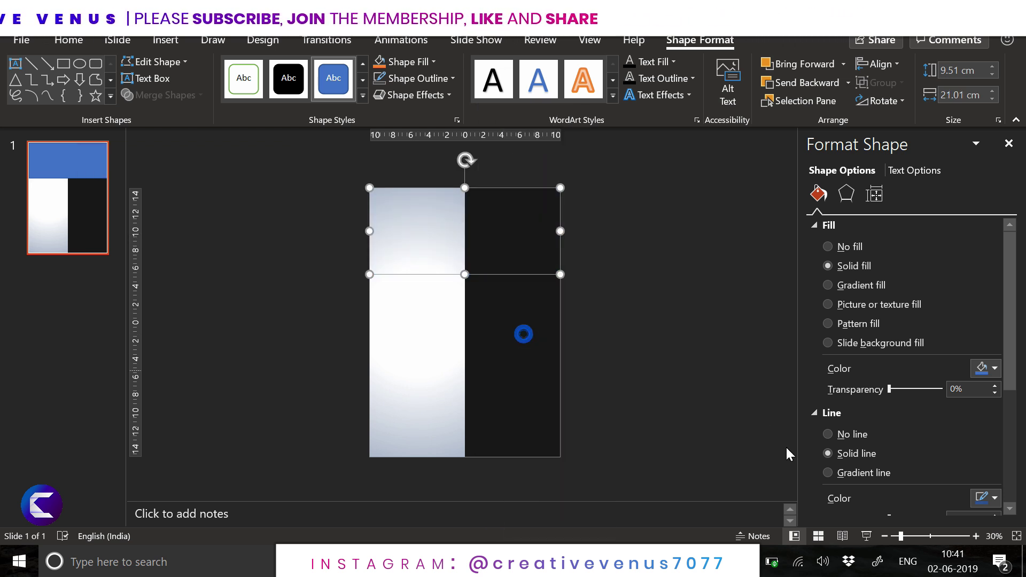
left_click(829, 434)
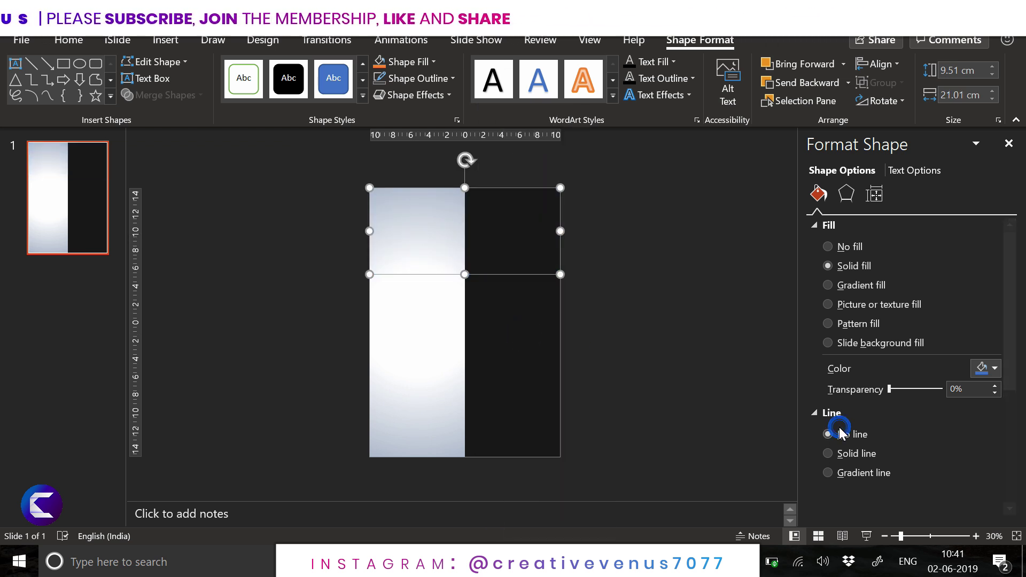
Step: Fill the rear rectangle with the picture building-businessman-fashion-999267.jpg and set its right offset to 0%
left_click(856, 305)
left_click(842, 385)
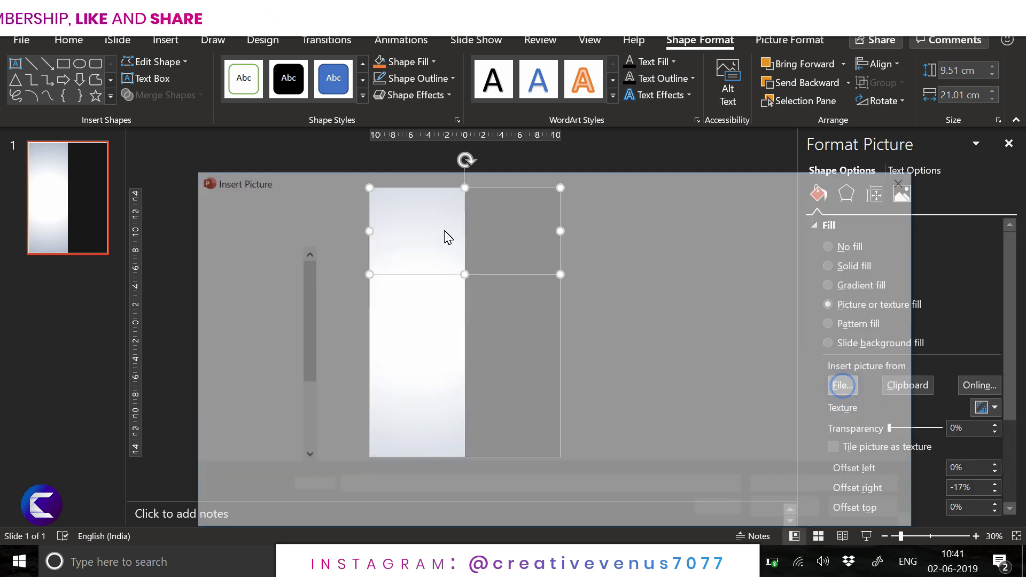
left_click(360, 276)
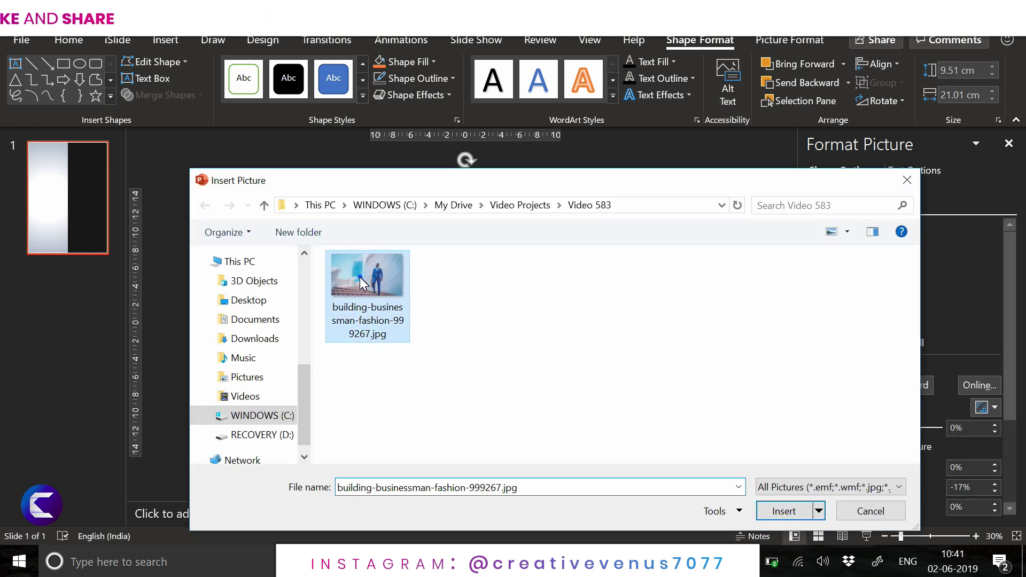
left_click(782, 513)
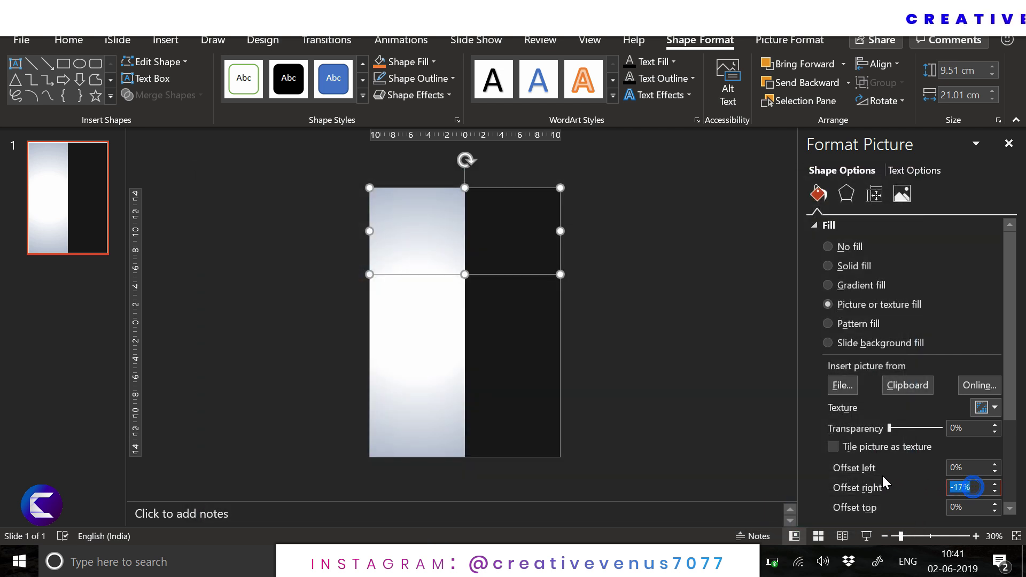
left_click(680, 309)
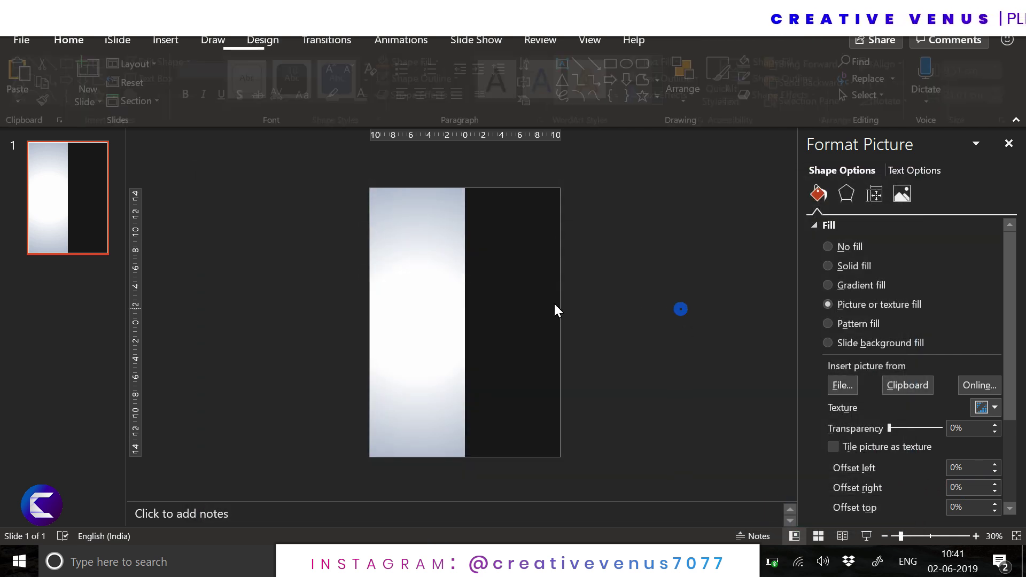
Step: Try shortening both half-page panels from their upper edges down to the picture's lower edge
left_click(432, 228)
left_click(523, 249, "shift")
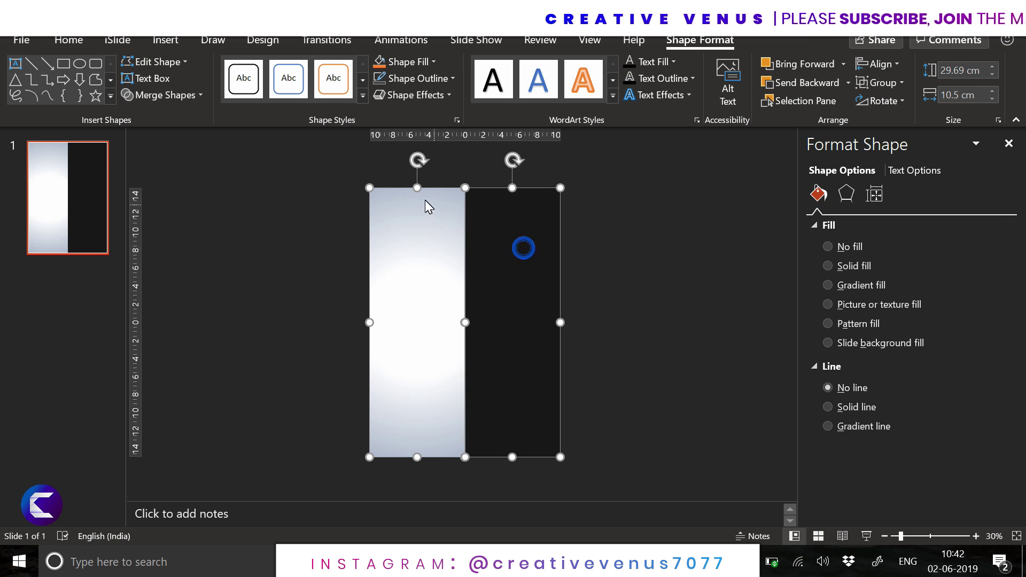
left_click_drag(417, 188, 408, 277)
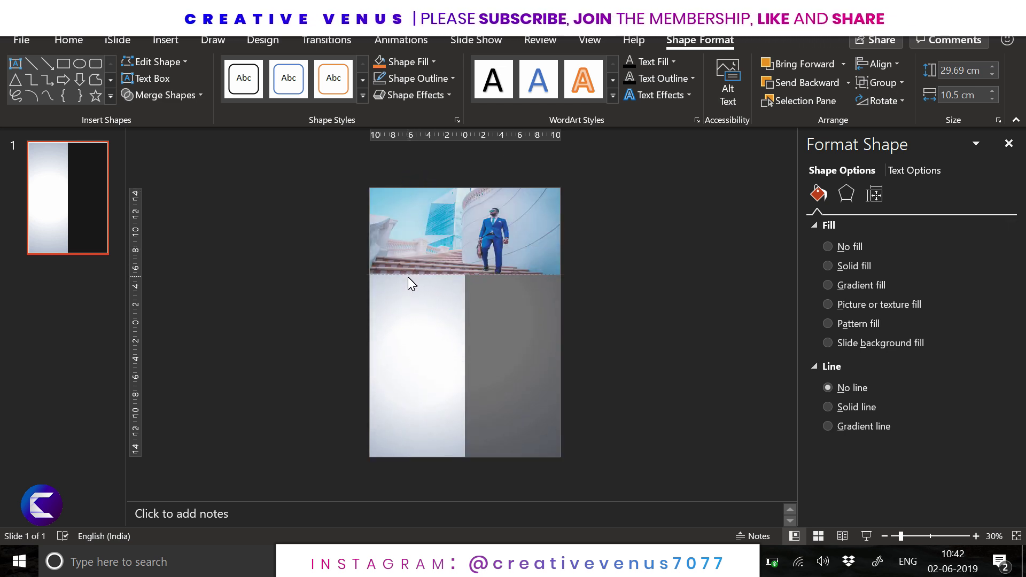
left_click_drag(408, 278, 409, 188)
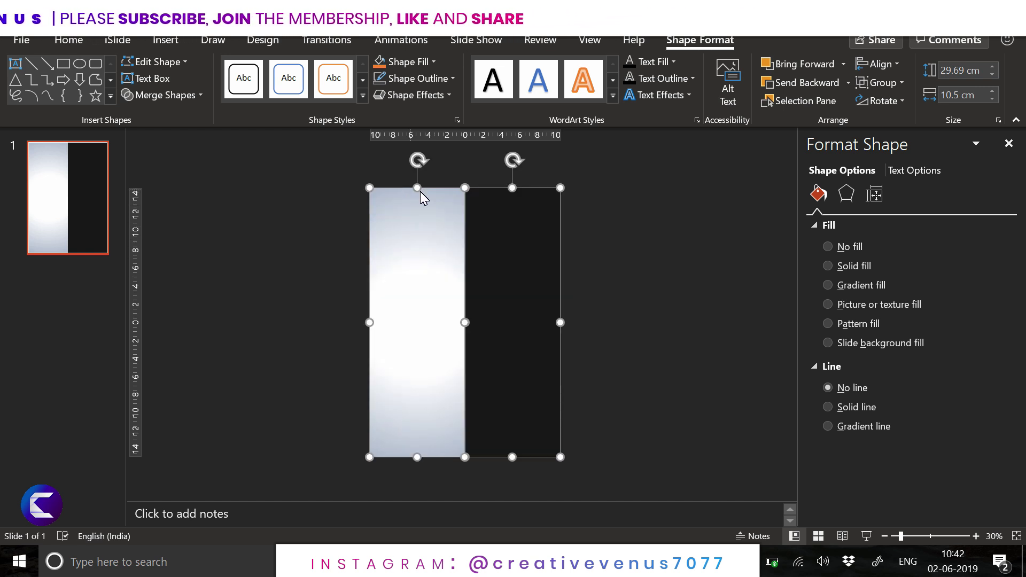
left_click(643, 295)
Step: Set the dark right-hand panel's fill transparency to 13%
left_click(516, 233)
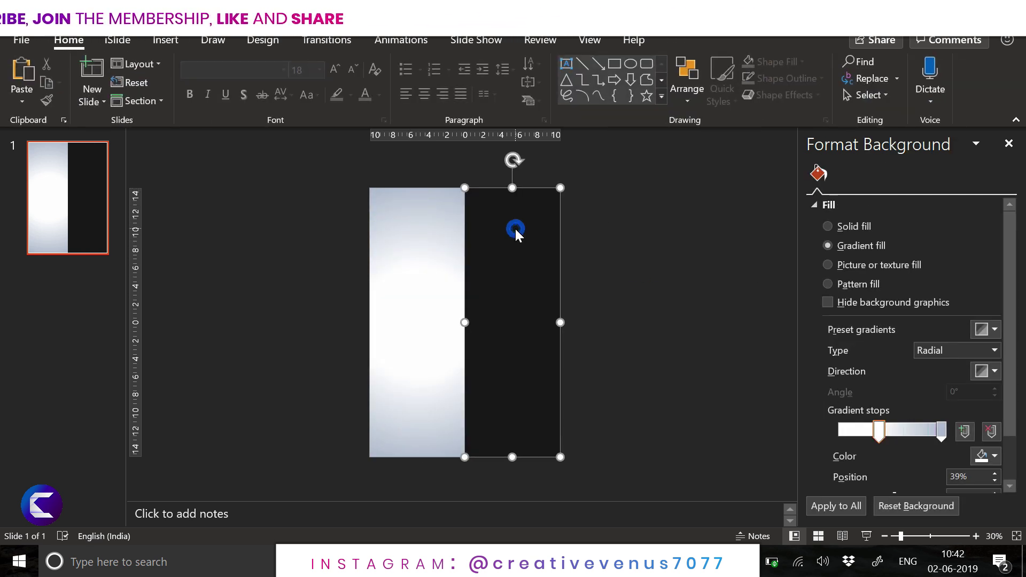
left_click_drag(888, 390, 896, 395)
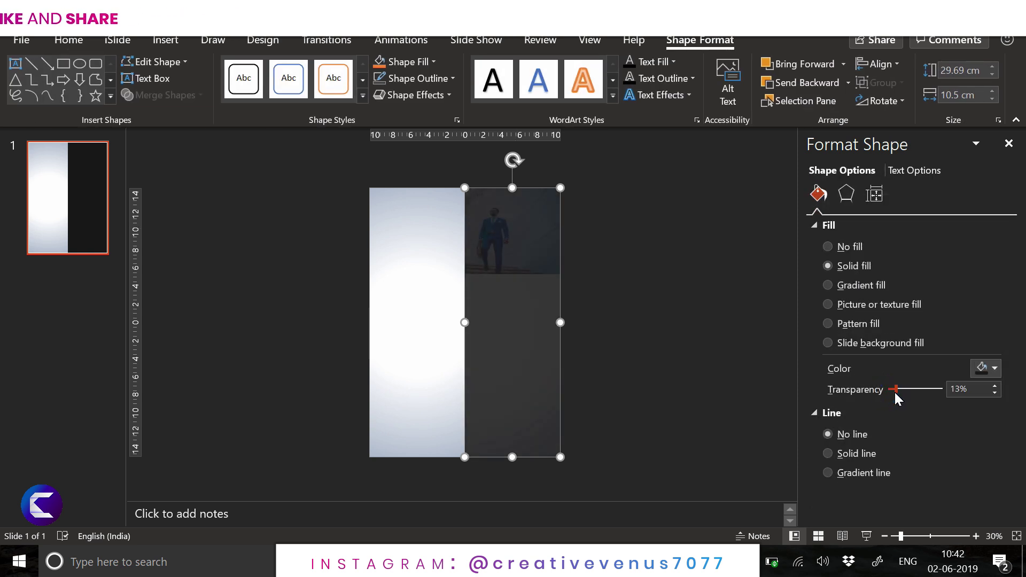
Step: Change the light panel's gradient to linear at 90° and set the 39% gradient stop's transparency to 17%
left_click(433, 305)
scroll(1018, 426, "down", 3)
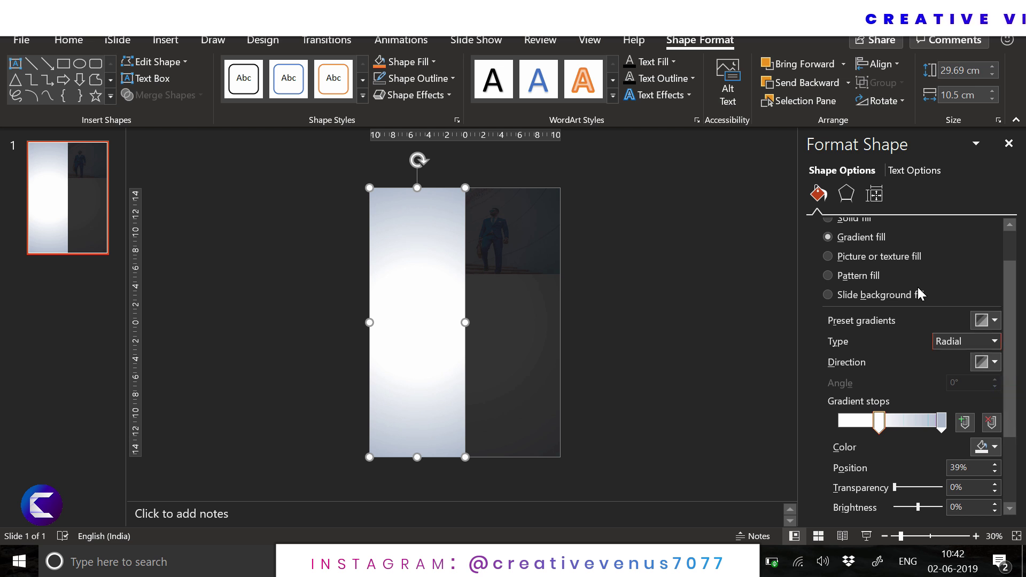
left_click(993, 341)
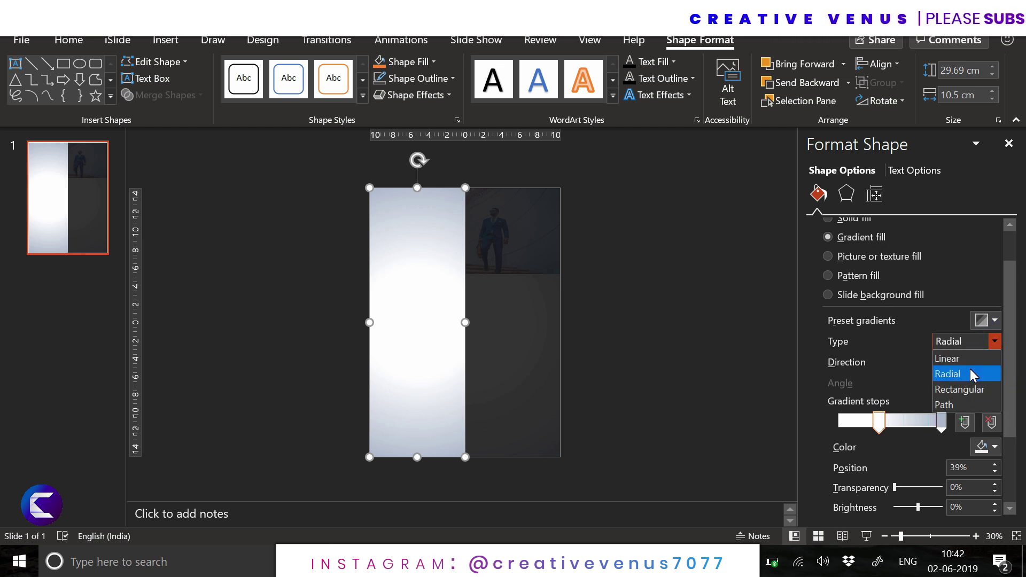
left_click(968, 357)
left_click(993, 362)
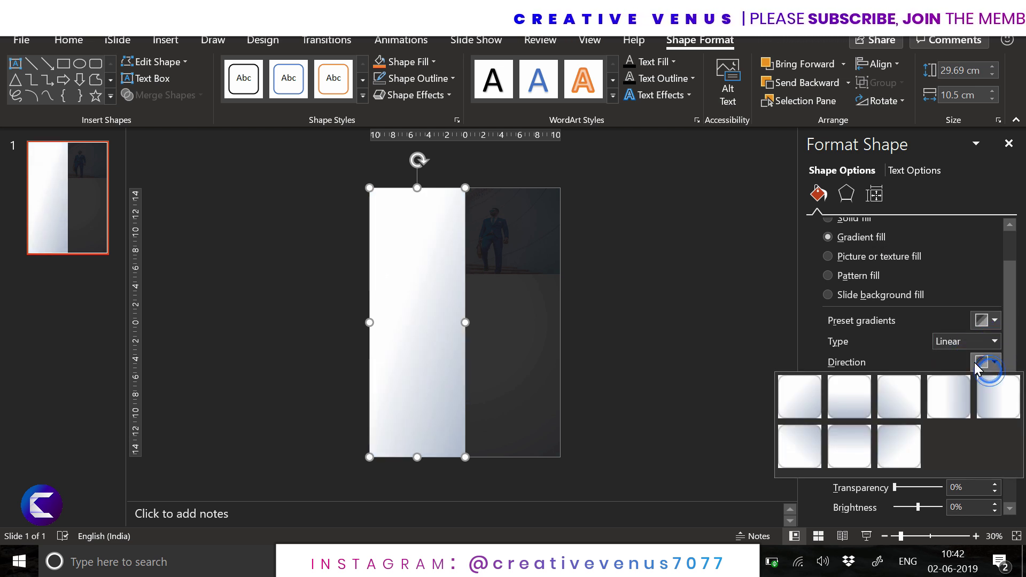
left_click(862, 411)
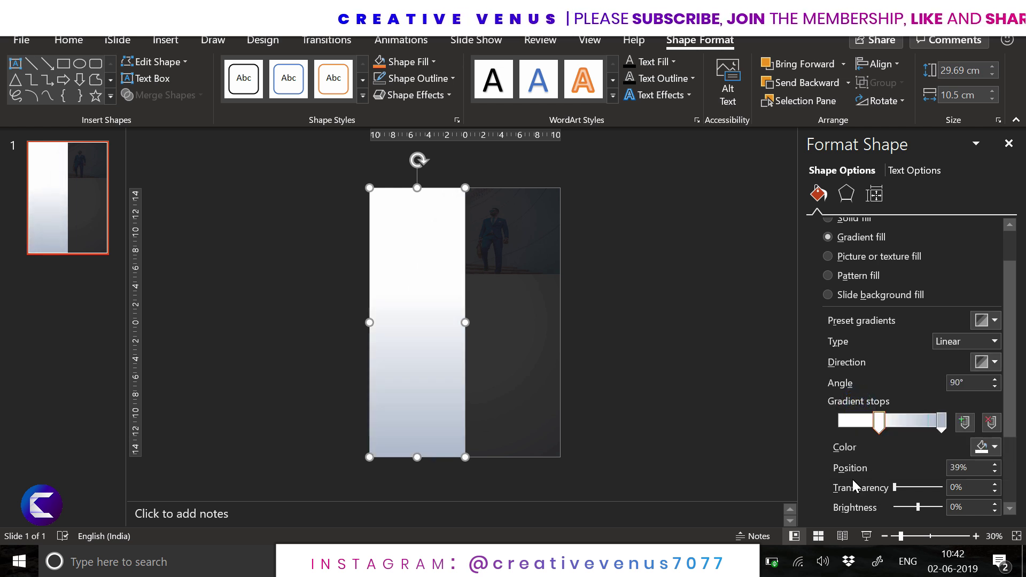
left_click_drag(896, 486, 902, 486)
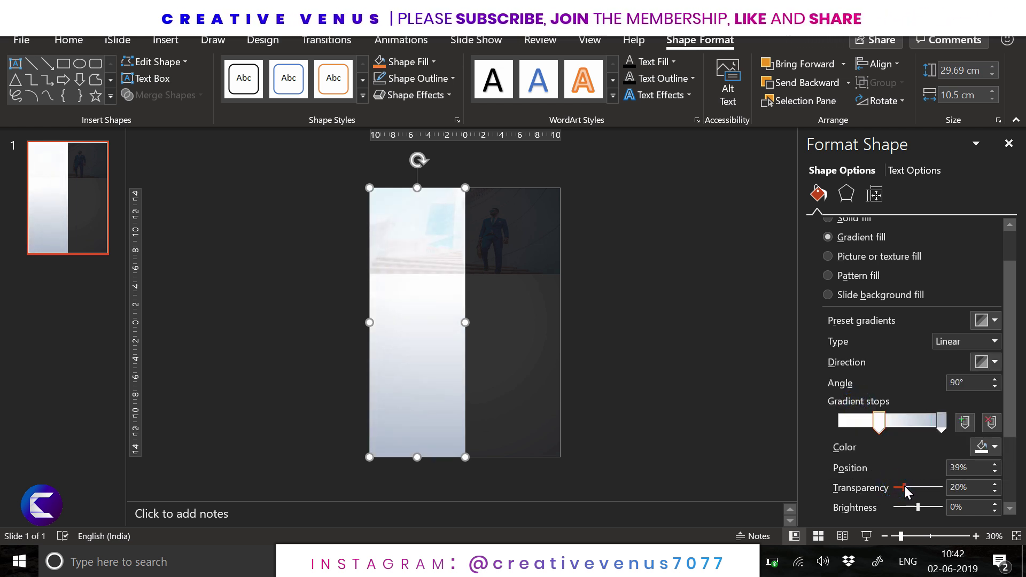
left_click(652, 339)
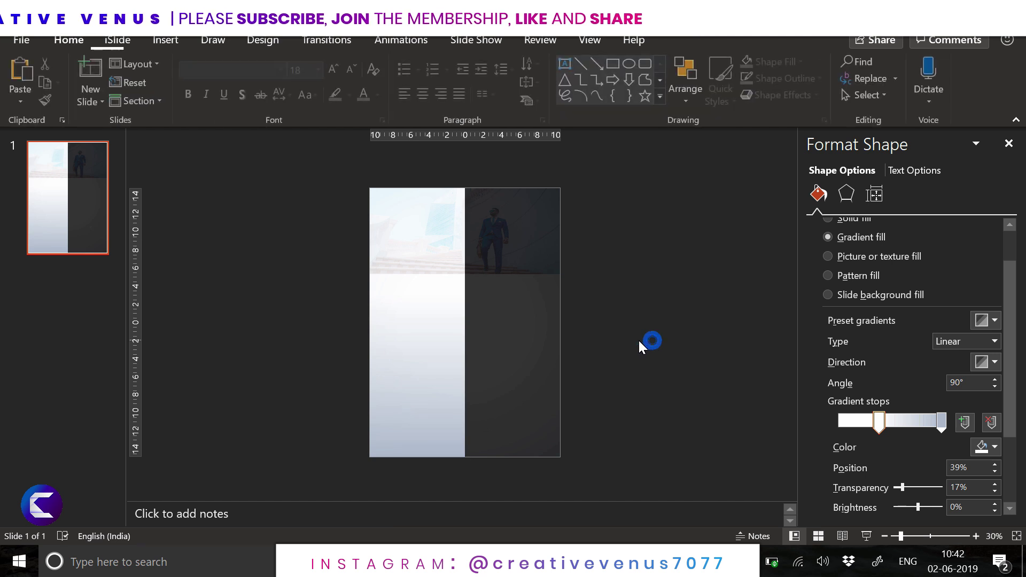
Step: Swap the two half-page panels so the dark one covers the left half and the light gradient one the right half
left_click(487, 268)
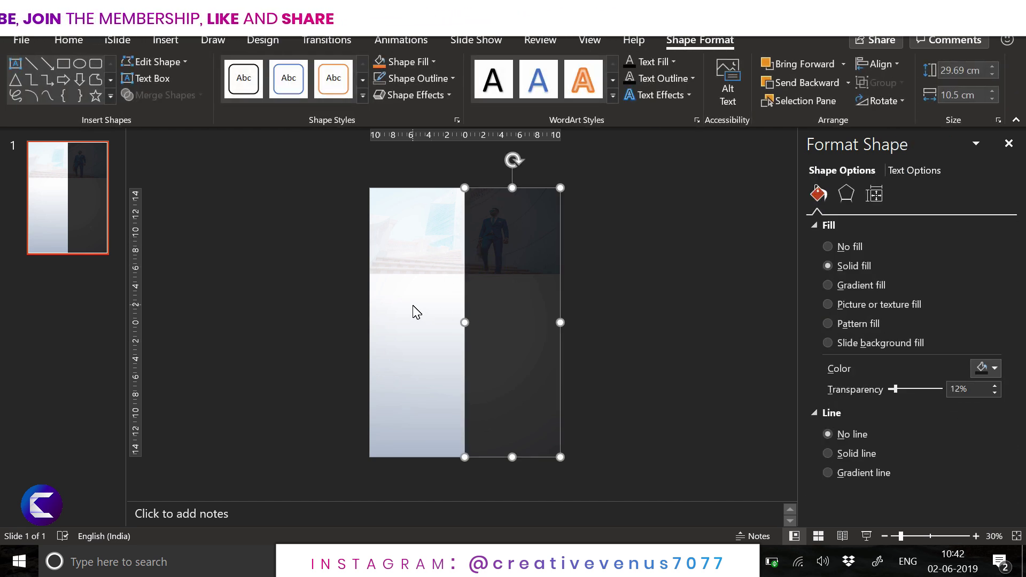
left_click_drag(412, 306, 560, 317)
left_click_drag(485, 311, 390, 321)
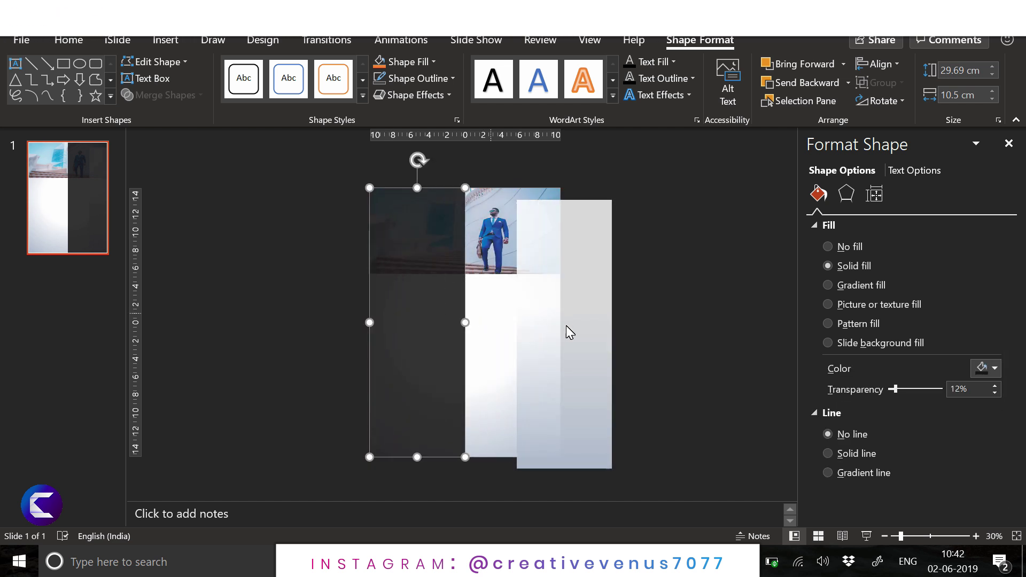
left_click_drag(582, 338, 538, 340)
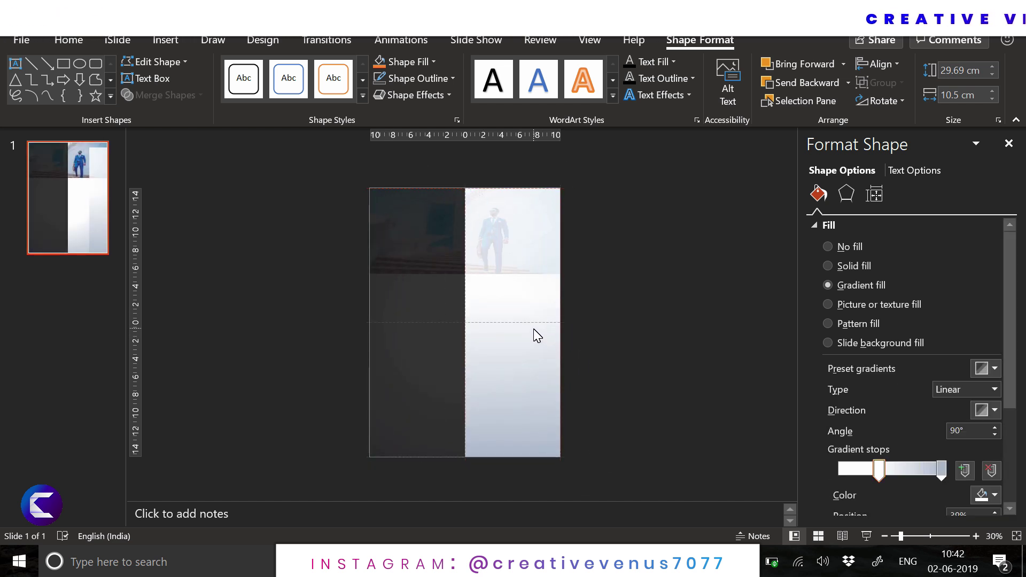
left_click(615, 334)
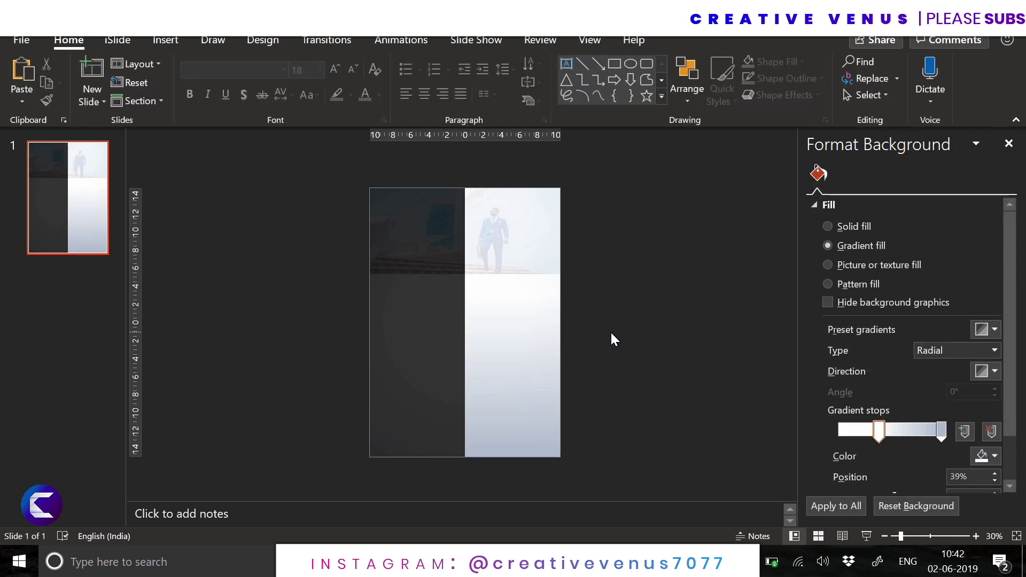
Step: Raise the transparency of the light panel's middle gradient stop to 40%
left_click(556, 262)
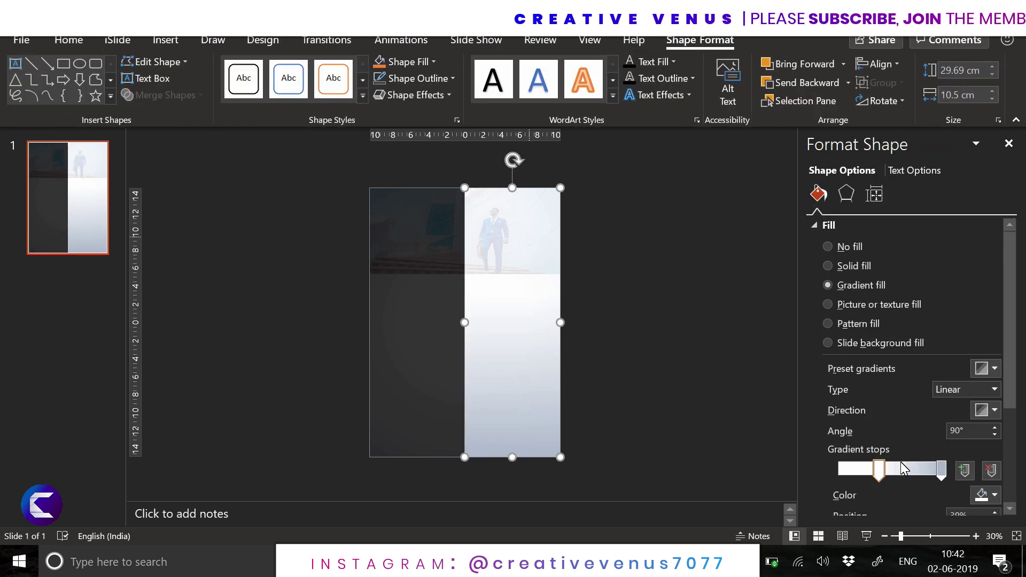
left_click(879, 472)
scroll(1001, 374, "down", 2)
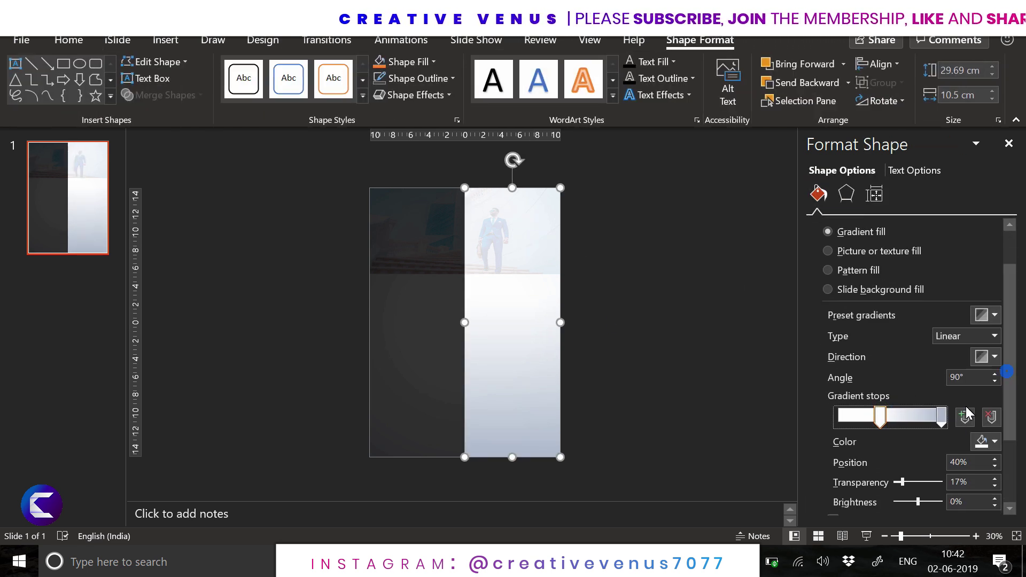
left_click_drag(903, 482, 910, 485)
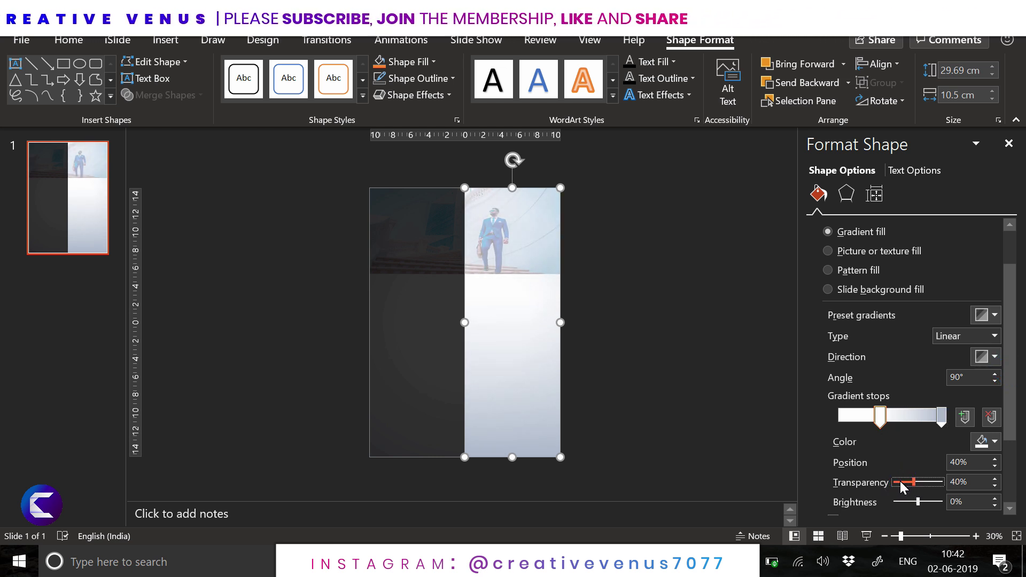
Step: Try stretching the picture's lower edge farther down the page, and extend the light panel back to the page's upper edge
left_click(526, 197)
left_click_drag(464, 276, 465, 299)
left_click(655, 337)
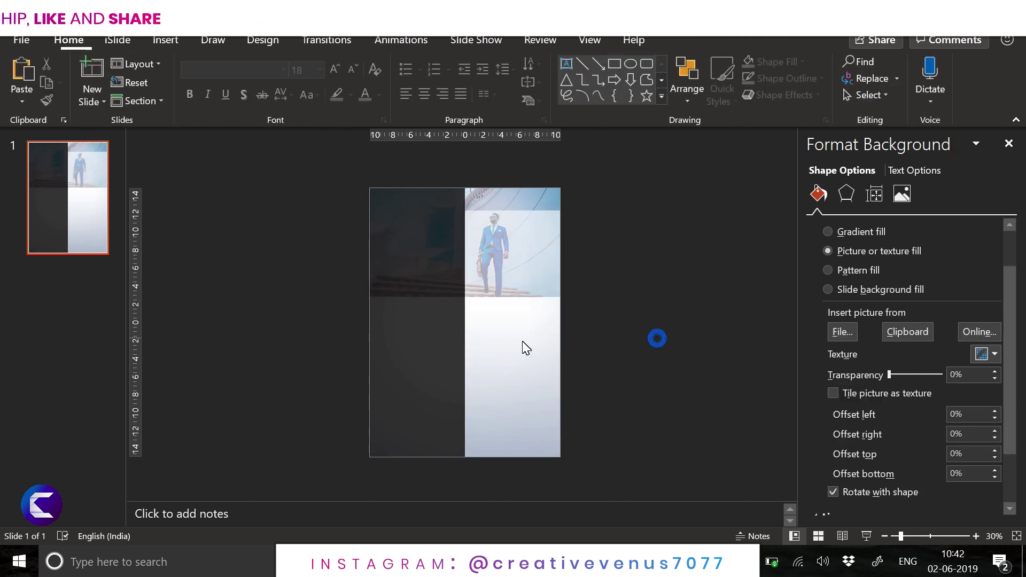
left_click(502, 335)
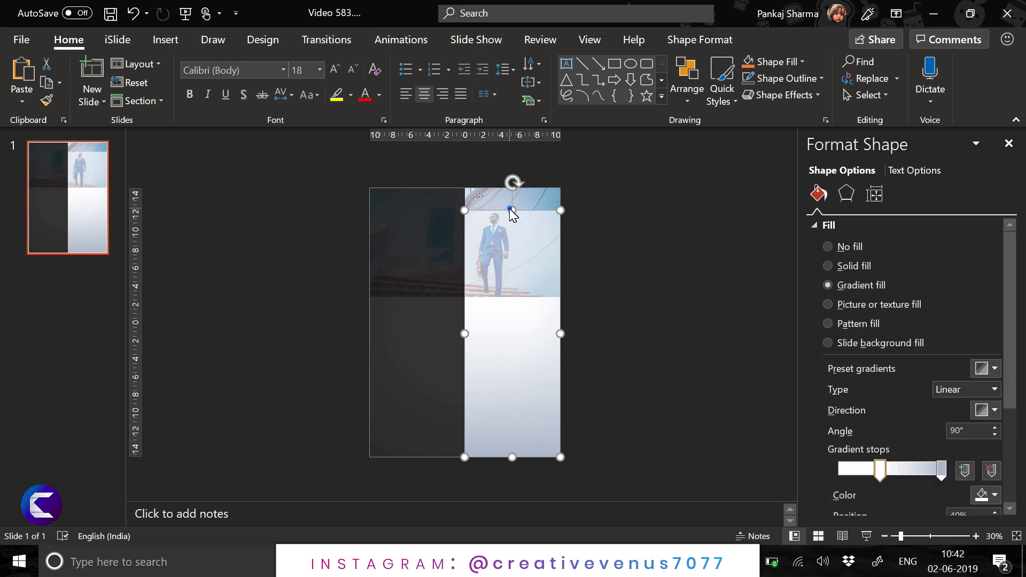
left_click_drag(510, 208, 508, 191)
left_click(656, 292)
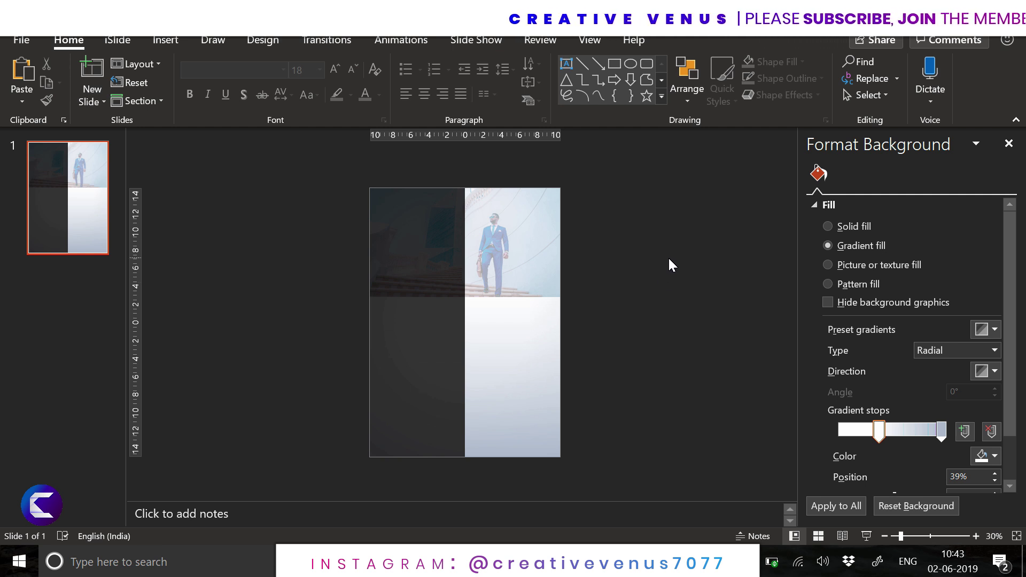
Step: Lower the light panel's upper edge to expose the picture, and stretch the picture down to the full page height
left_click(168, 45)
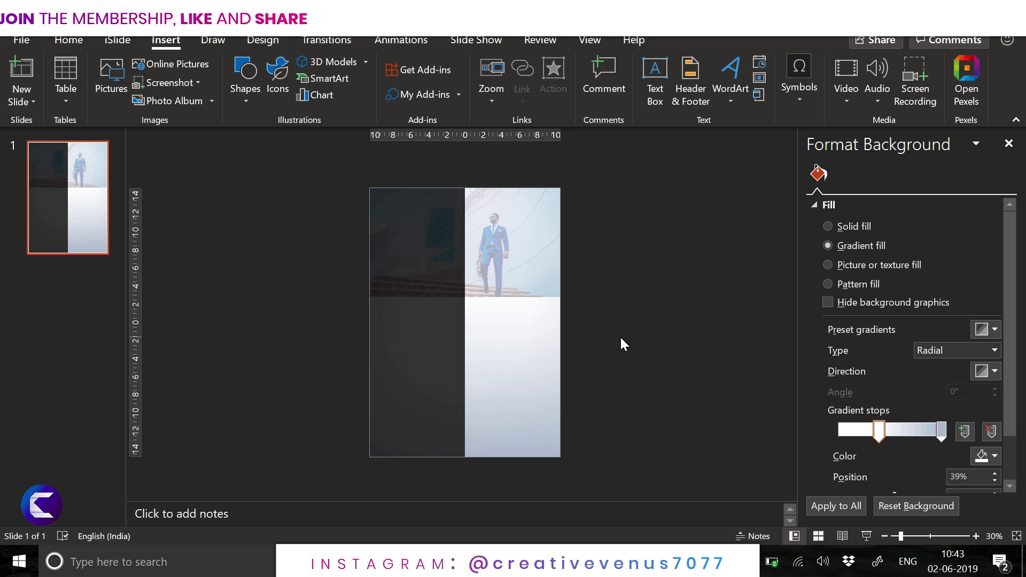
left_click(514, 254)
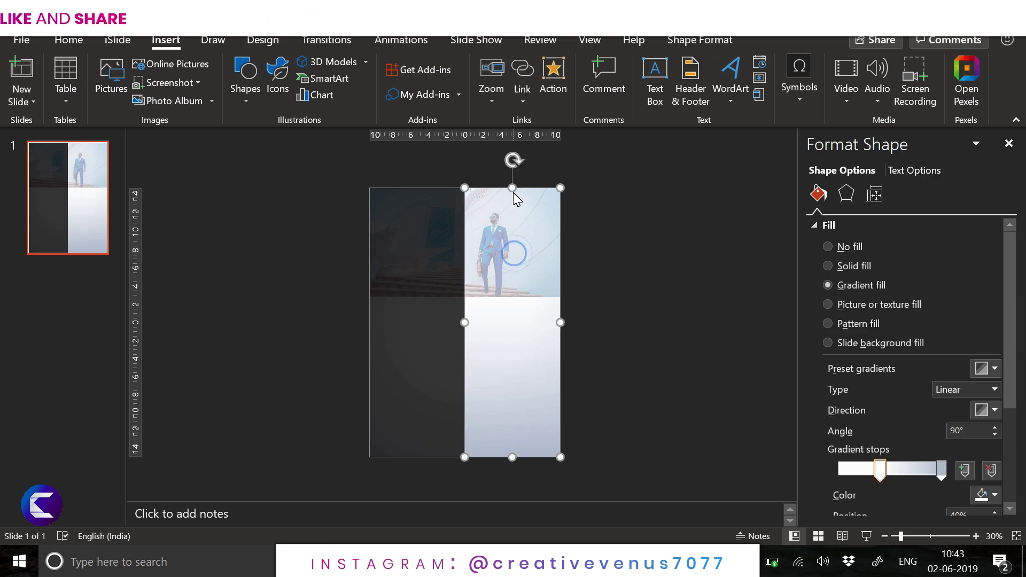
left_click(406, 276)
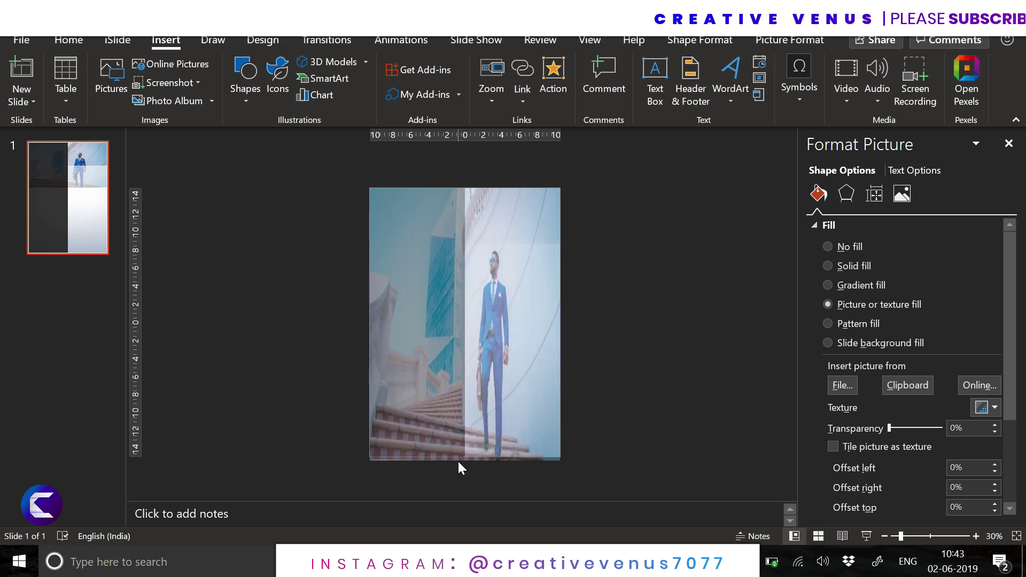
Step: Set the picture fill's left offset to -69% and its right offset to -59%
left_click(995, 472)
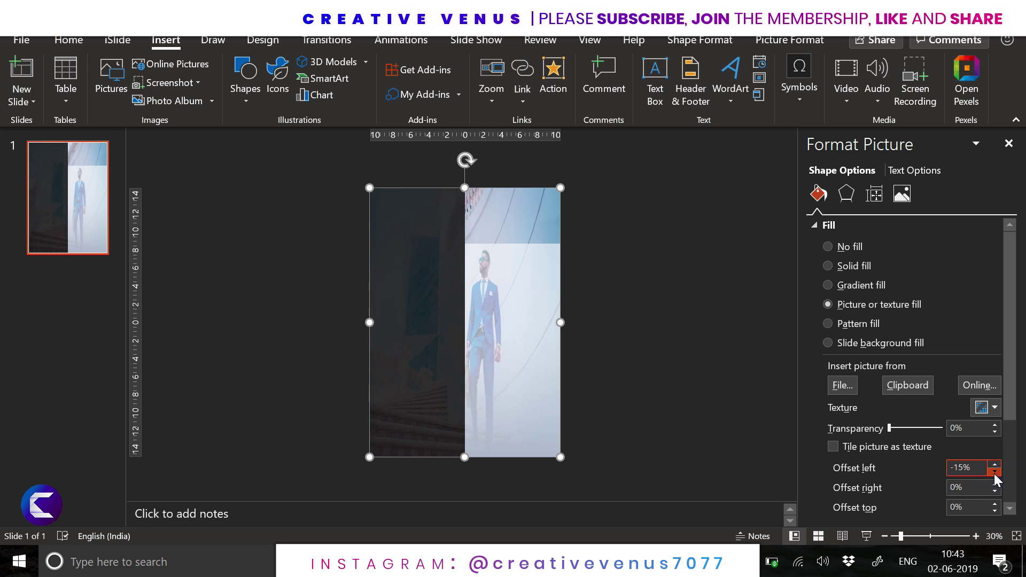
left_click_drag(994, 472, 995, 492)
left_click(995, 491)
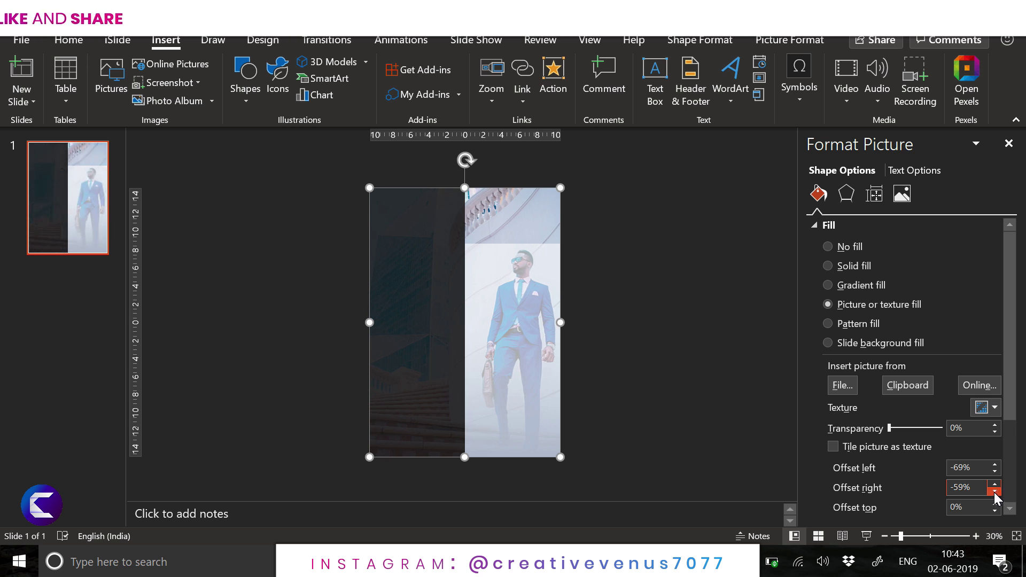
Step: Adjust the picture's top and bottom offsets to frame the businessman from head to feet, and extend the light panel back to full height
left_click_drag(1016, 402, 996, 463)
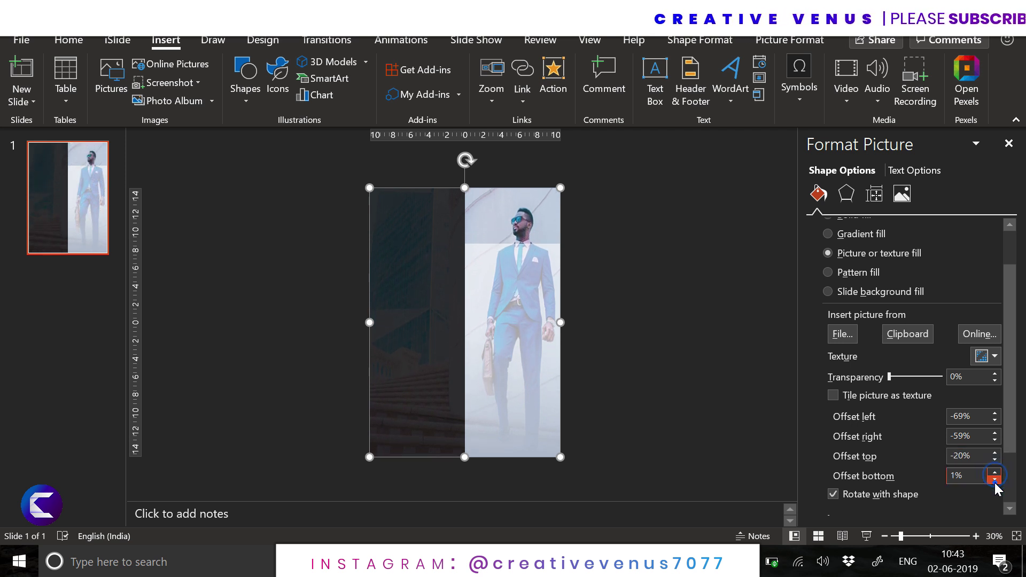
left_click(994, 482)
left_click(994, 473)
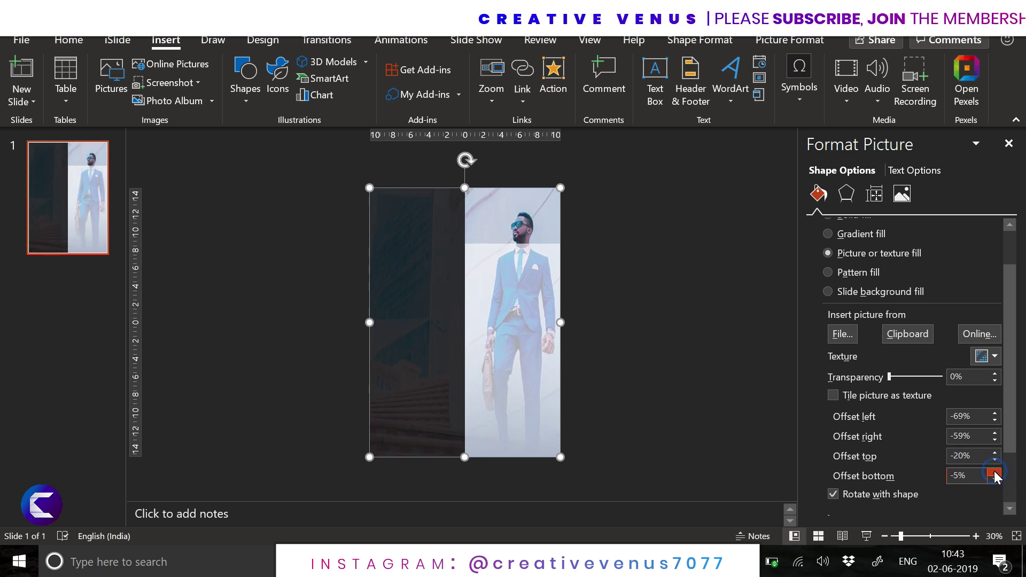
mouse_move(995, 473)
left_mouse_down()
mouse_move(995, 452)
mouse_move(995, 479)
left_mouse_up()
left_click(639, 232)
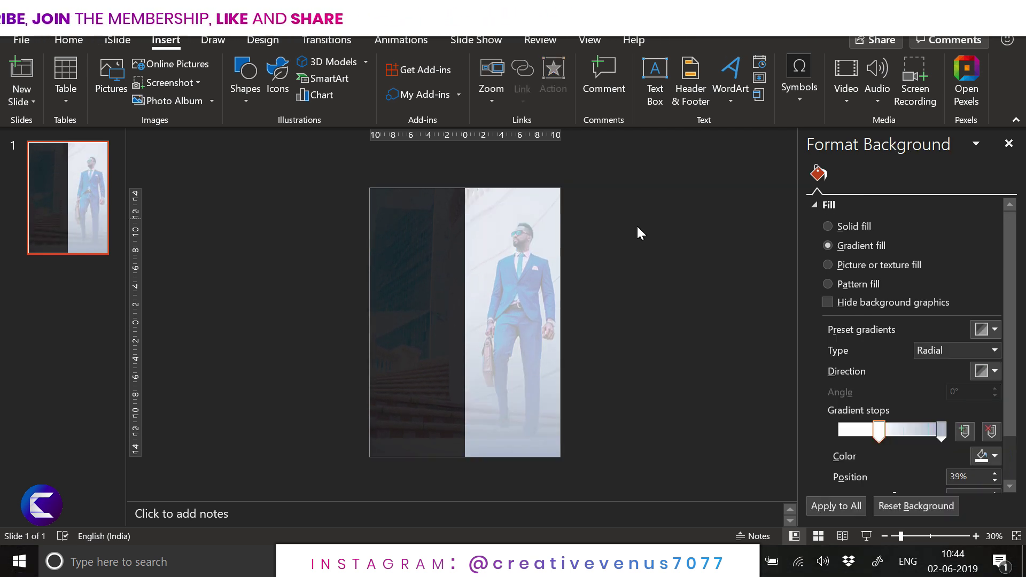
Step: Change the dark left-hand panel's solid fill to a radial gradient fill
left_click(411, 275)
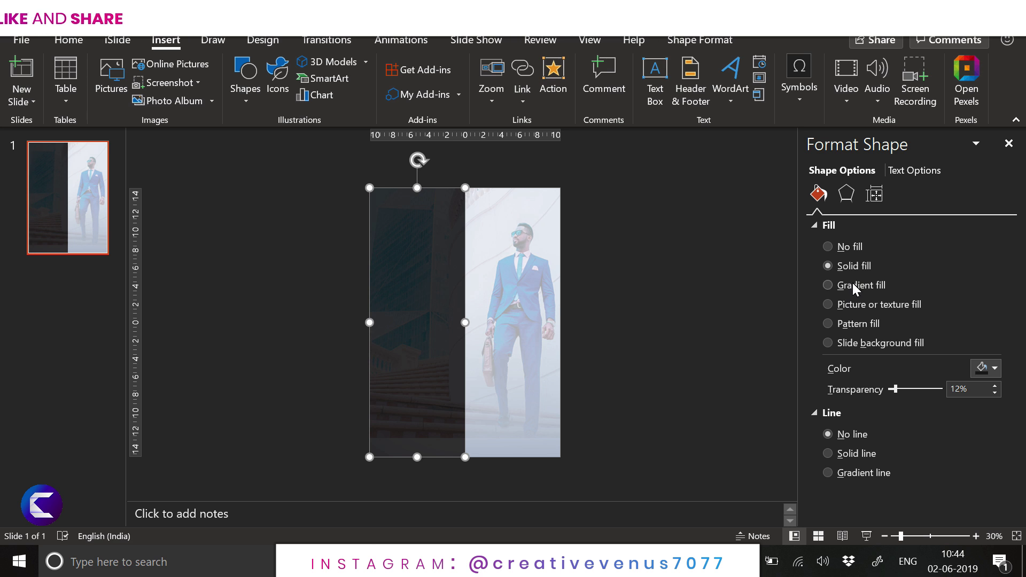
left_click(861, 285)
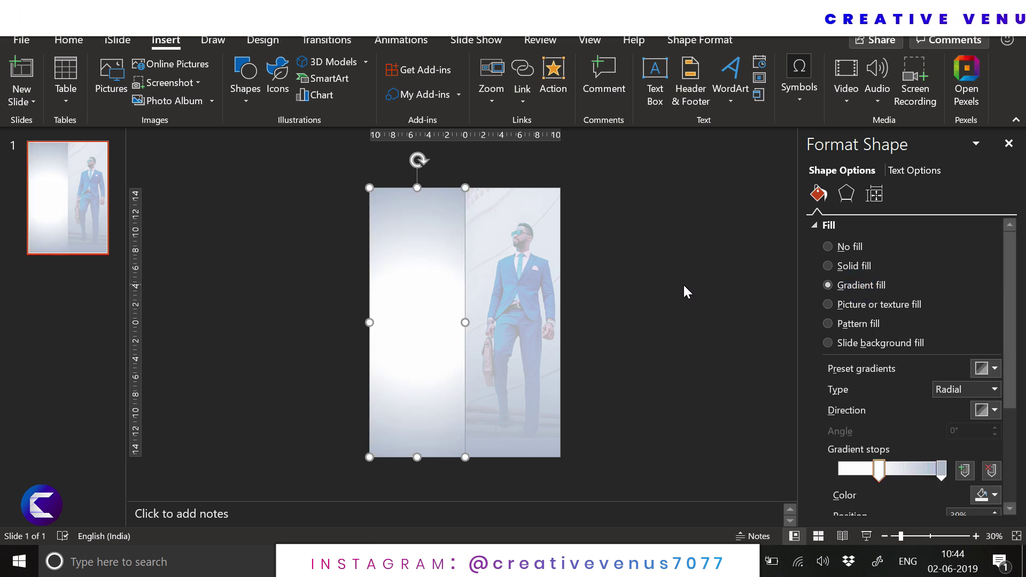
scroll(1006, 393, "down", 3)
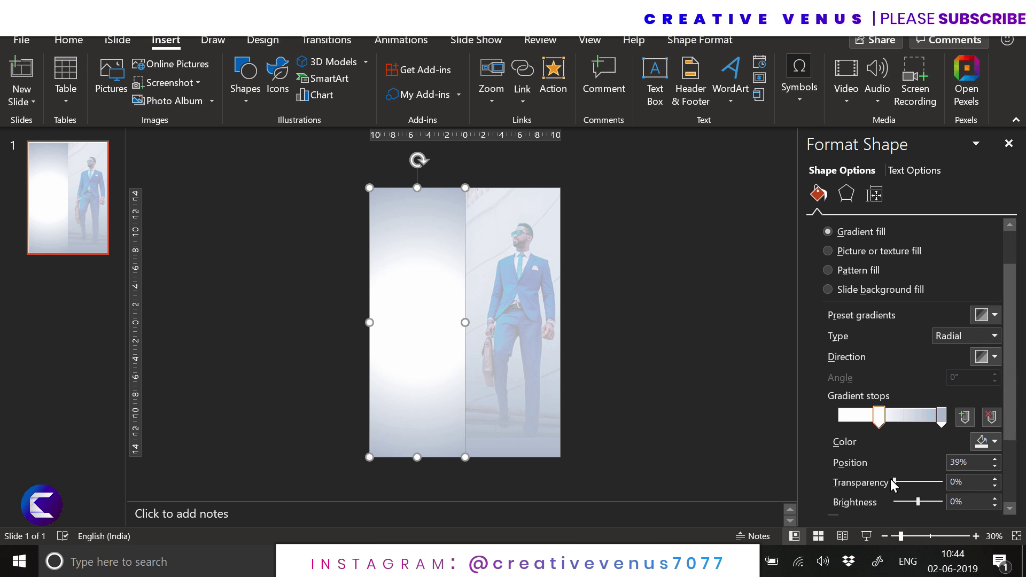
left_click(942, 416)
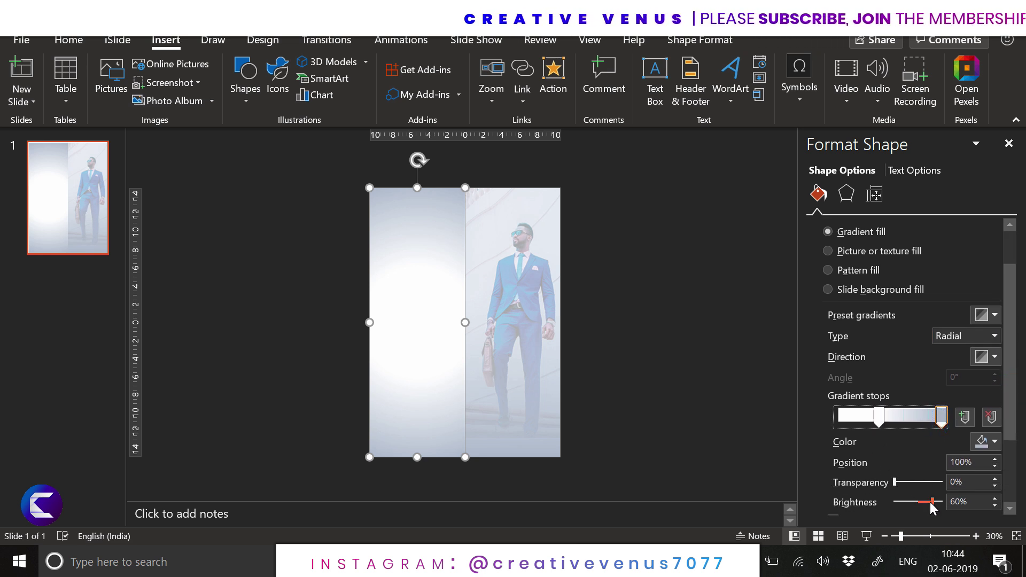
left_click(990, 441)
left_click(922, 405)
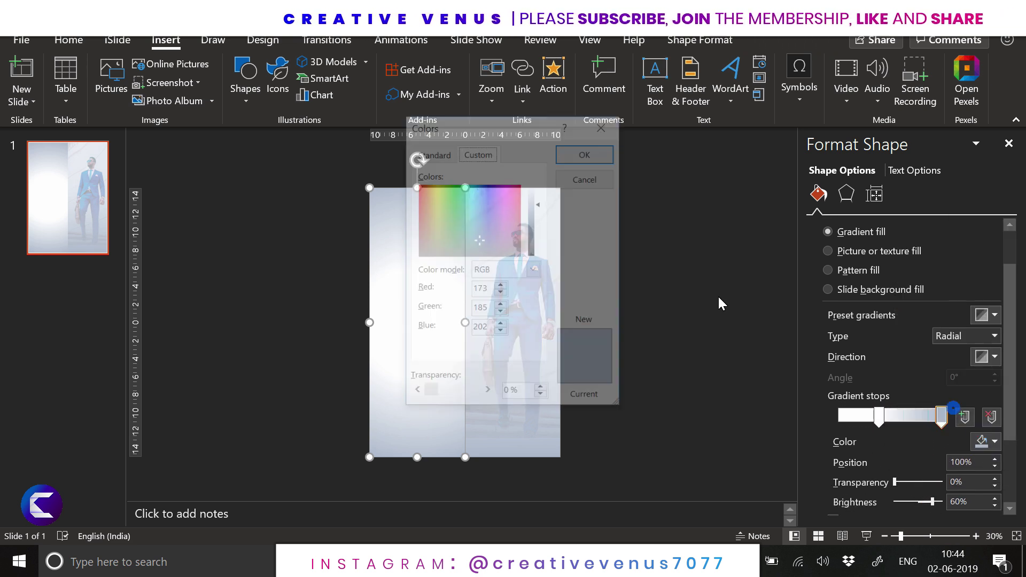
left_click(428, 152)
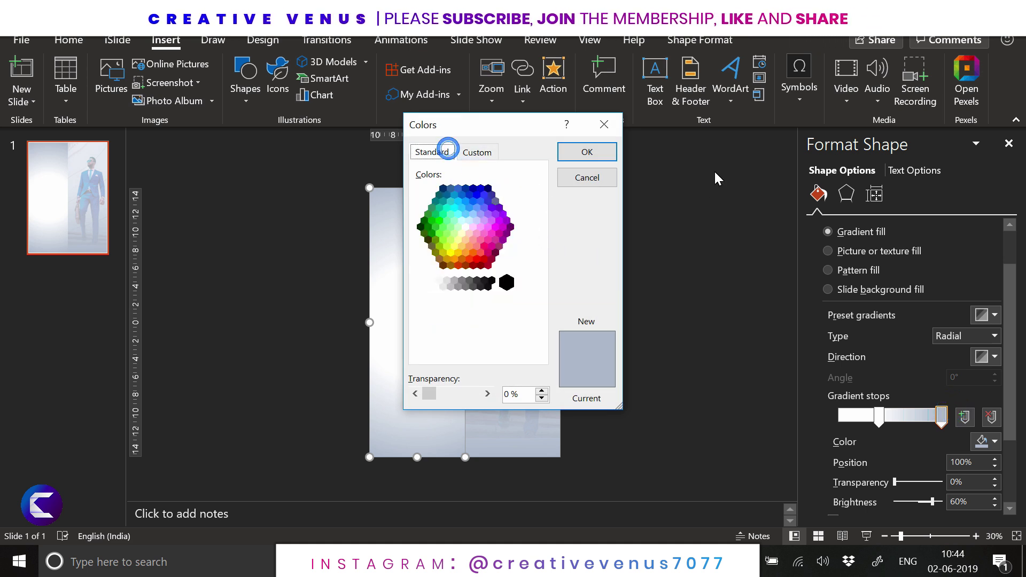
left_click(587, 178)
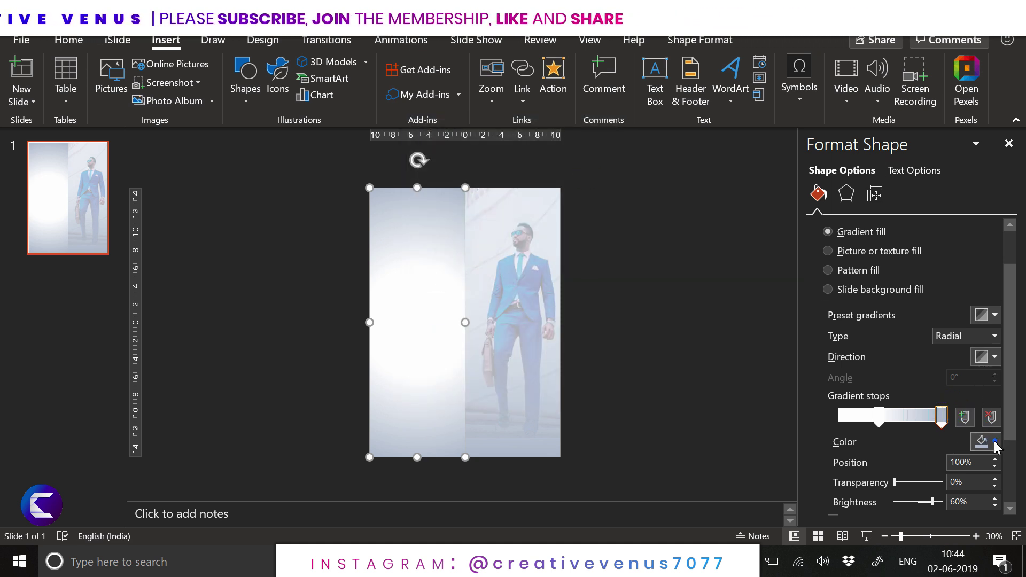
Step: Try a darker blue-gray with 40% brightness and 8% transparency on the left panel's 100% gradient stop
left_click(994, 442)
left_click(940, 278)
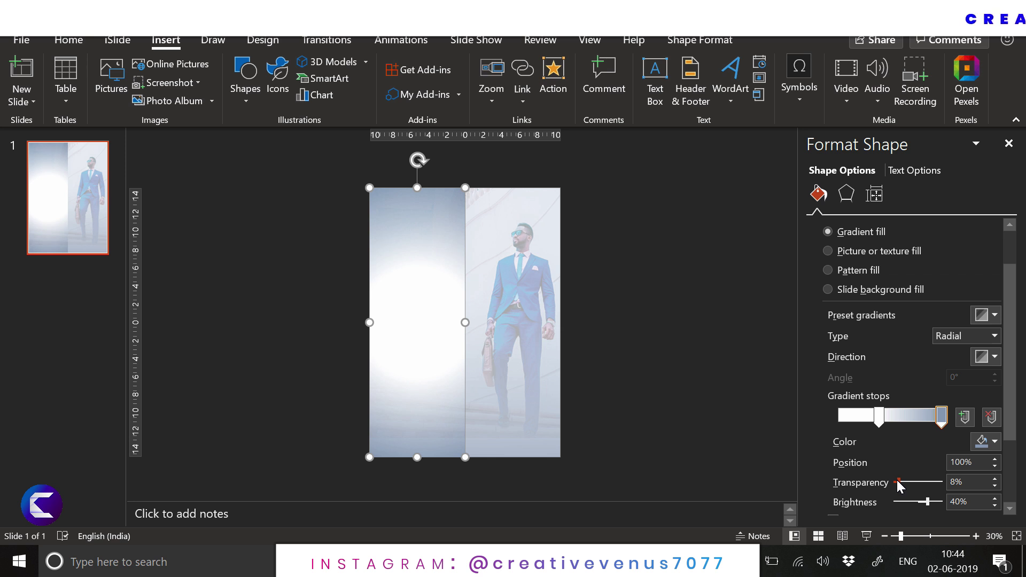
left_click(645, 386)
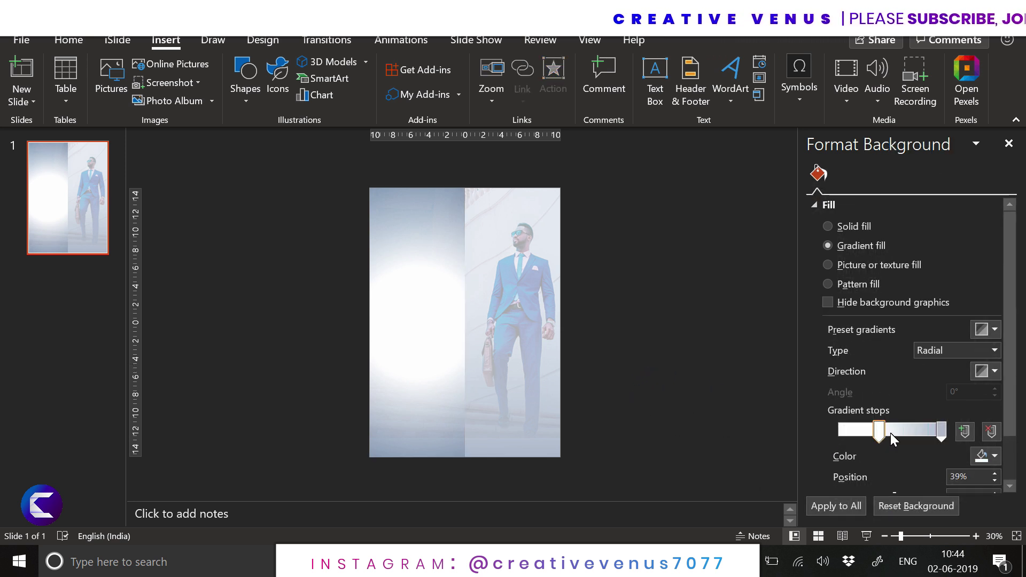
Step: Undo the color and transparency changes to the last gradient stop, and reselect the left panel
key("ctrl+z")
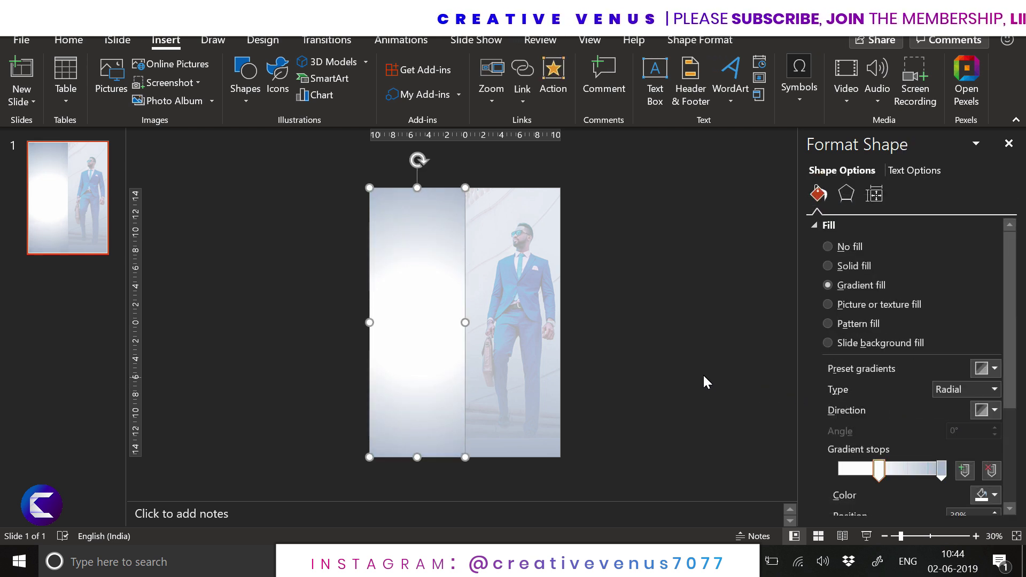
left_click(682, 361)
left_click(441, 307)
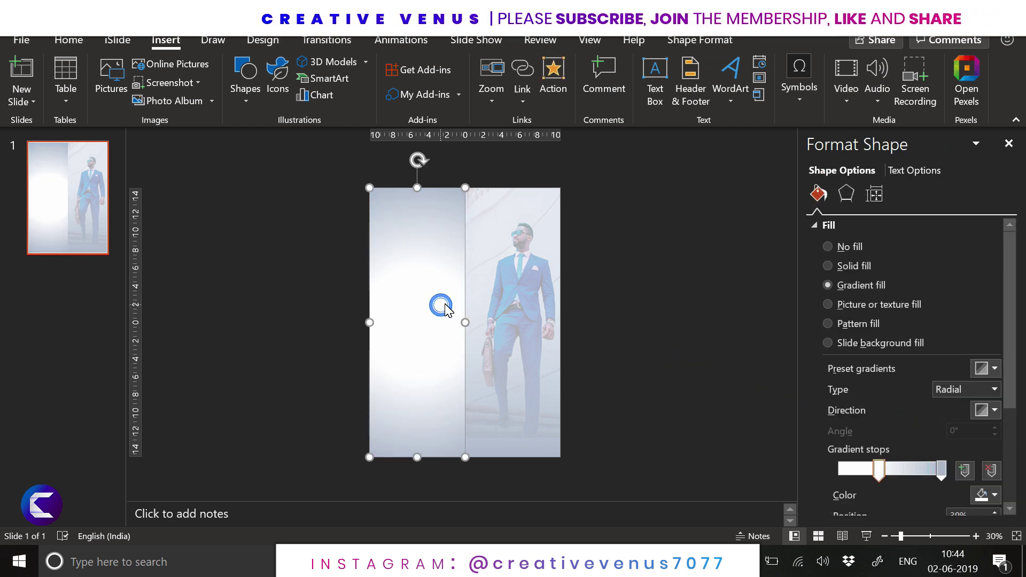
Step: Draw a thin horizontal bar about 8.22 cm by 0.95 cm across the businessman's waist, starting at the panel divide, and remove its outline
left_click(626, 342)
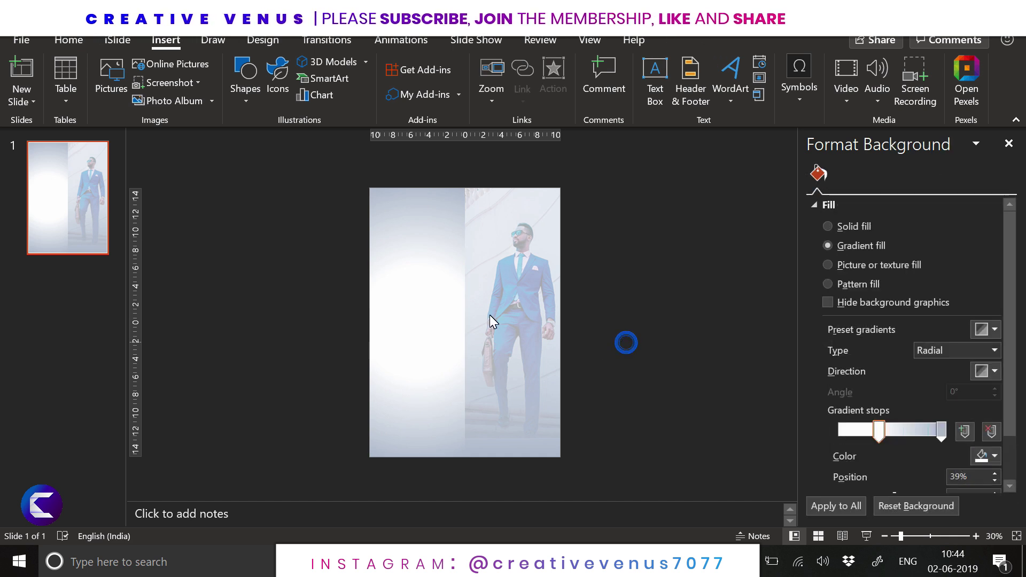
left_click(244, 98)
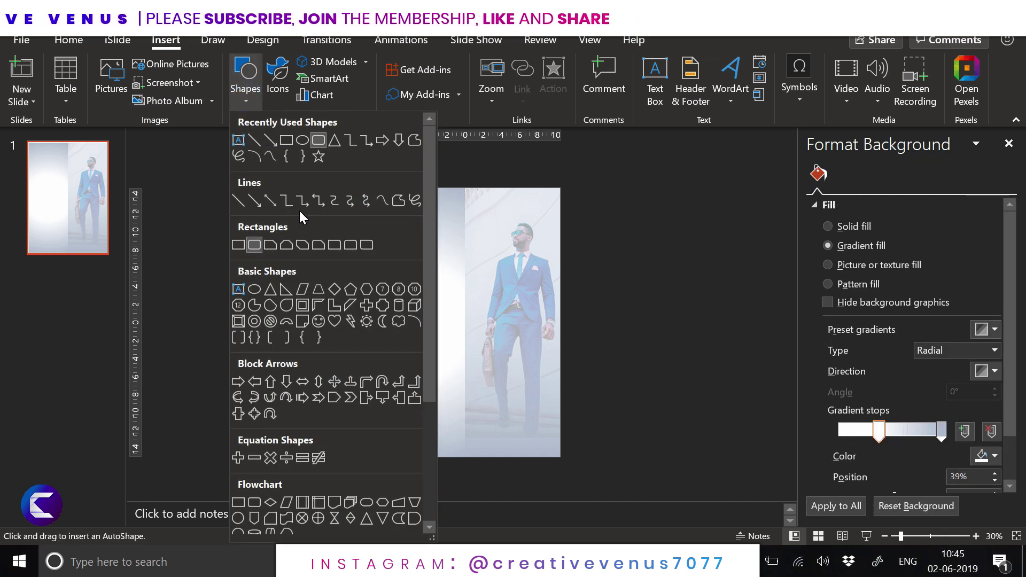
left_click(289, 140)
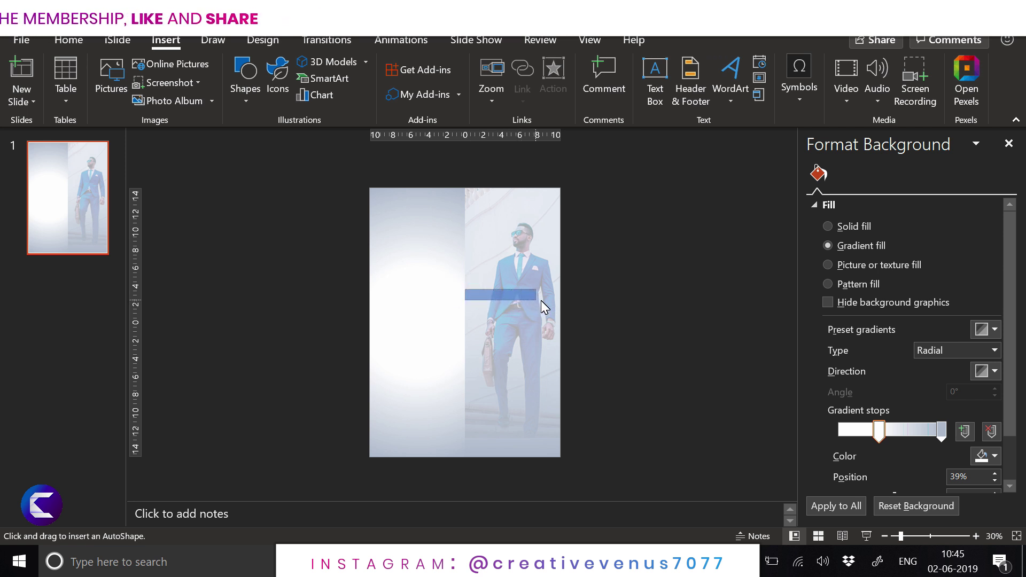
left_click_drag(543, 300, 539, 298)
left_click(852, 435)
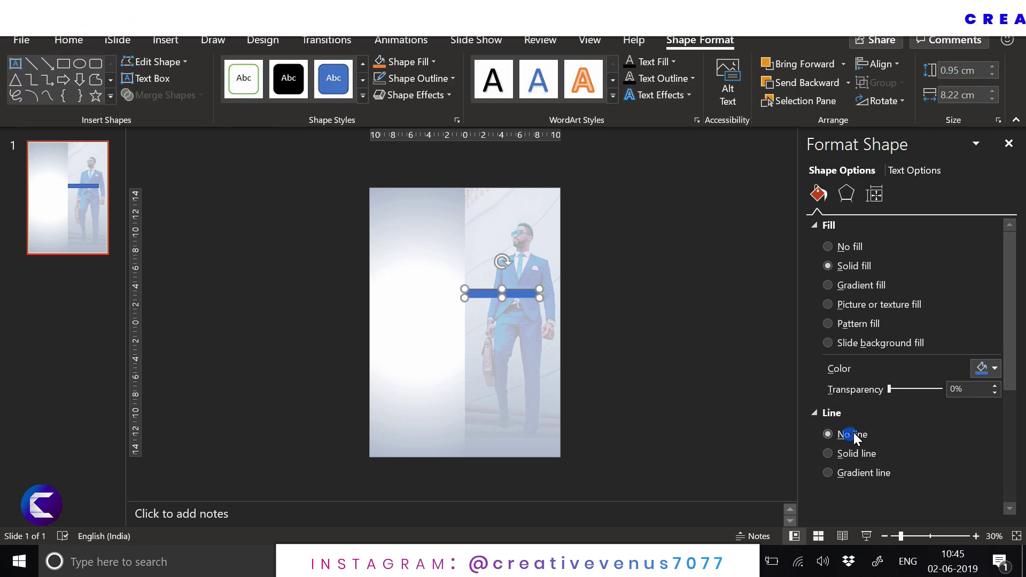
Step: Fill the bar with the darkest blue-gray theme color at 75% transparency
left_click(993, 369)
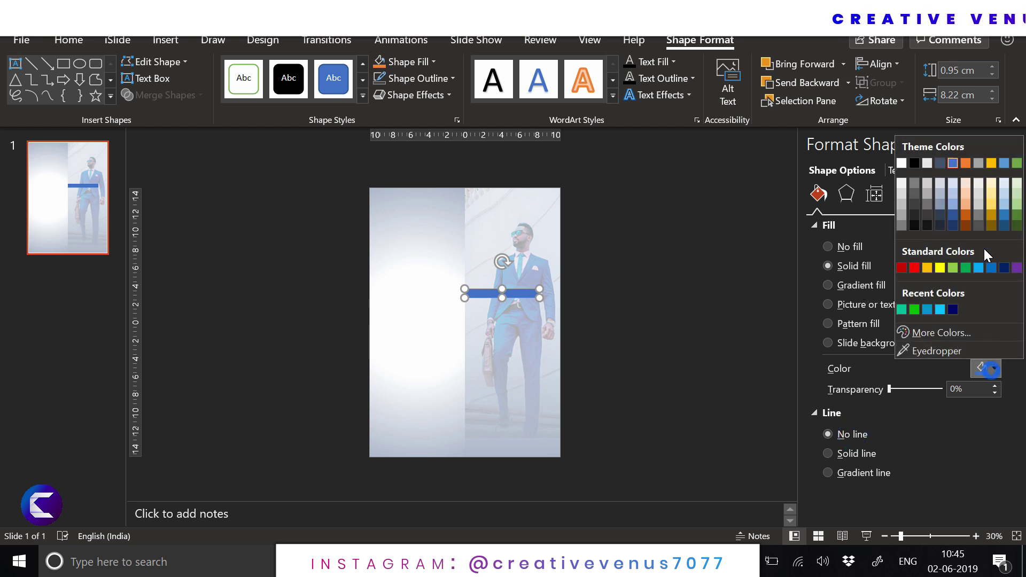
left_click(941, 222)
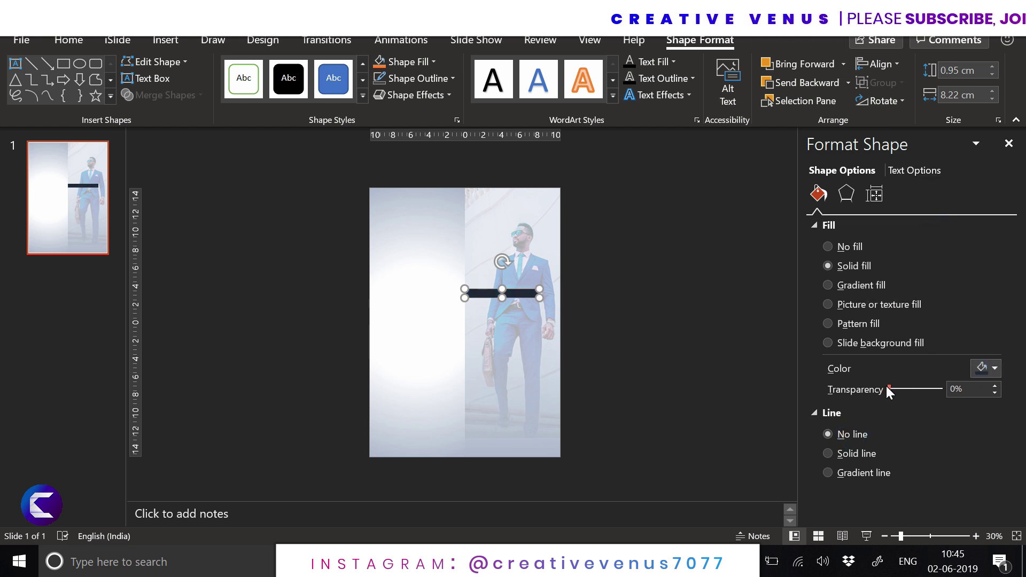
left_click_drag(887, 386, 928, 387)
left_click(667, 320)
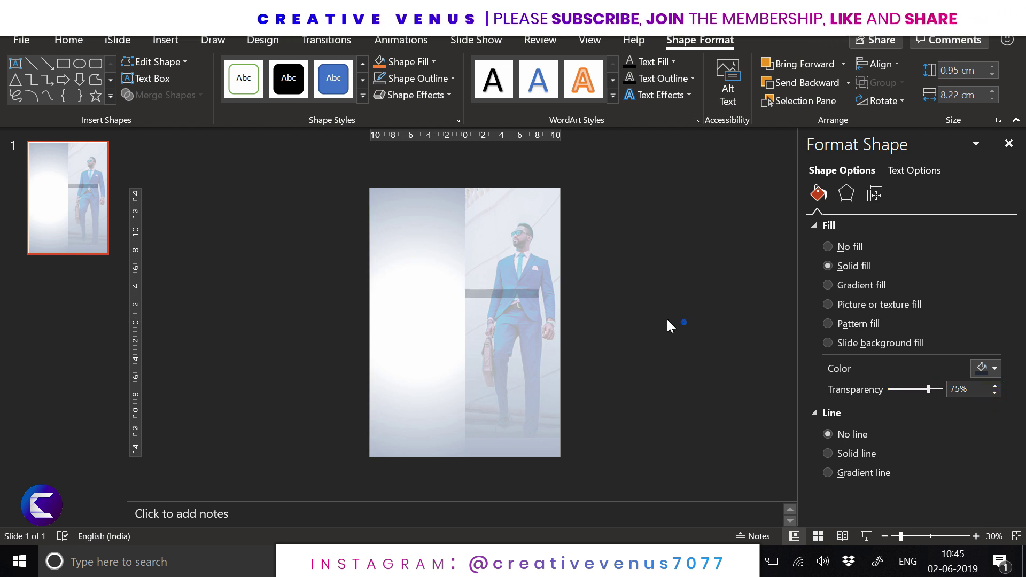
Step: Duplicate the bar and place the copy directly below the original, near the businessman's feet
left_click(483, 295)
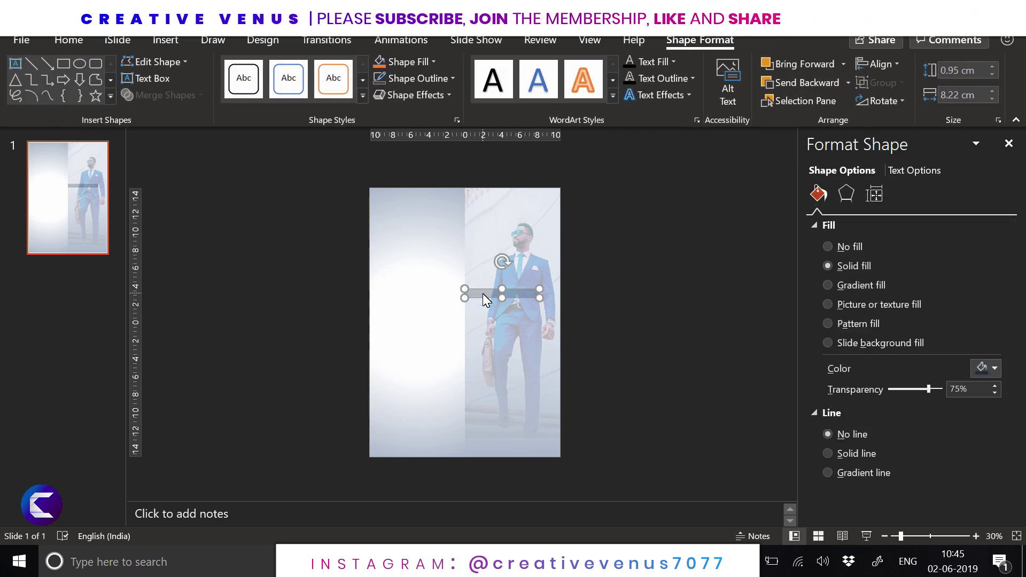
key("ctrl+v")
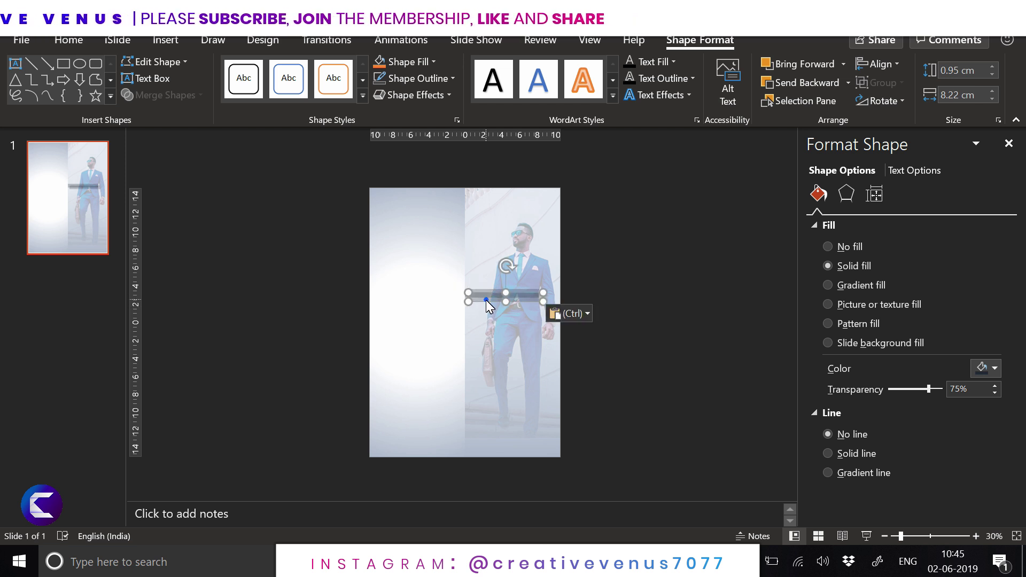
left_click_drag(485, 299, 482, 410)
left_click(611, 397)
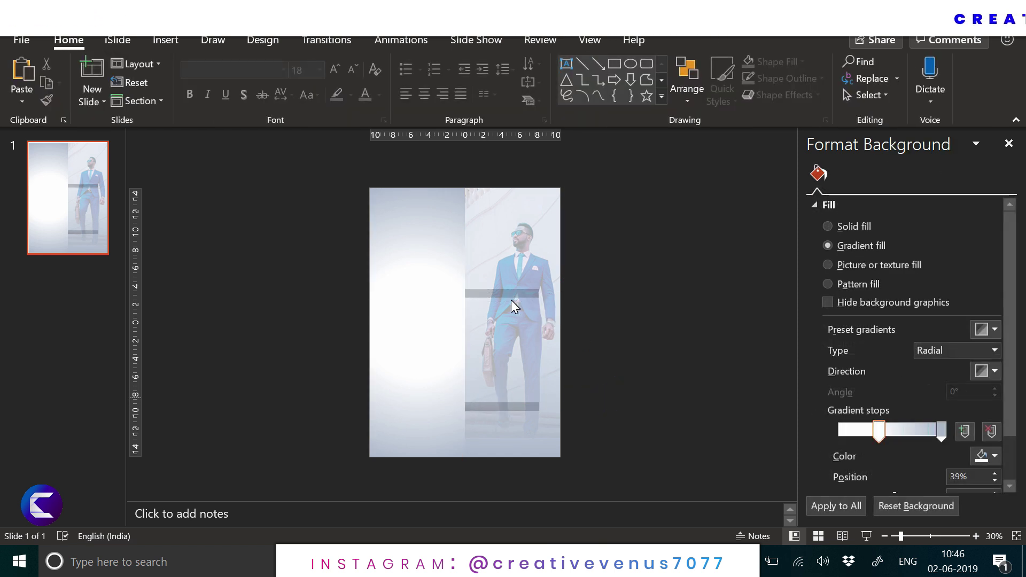
Step: Try an opaque white fill on both bars over the businessman, then undo it
left_click(490, 293)
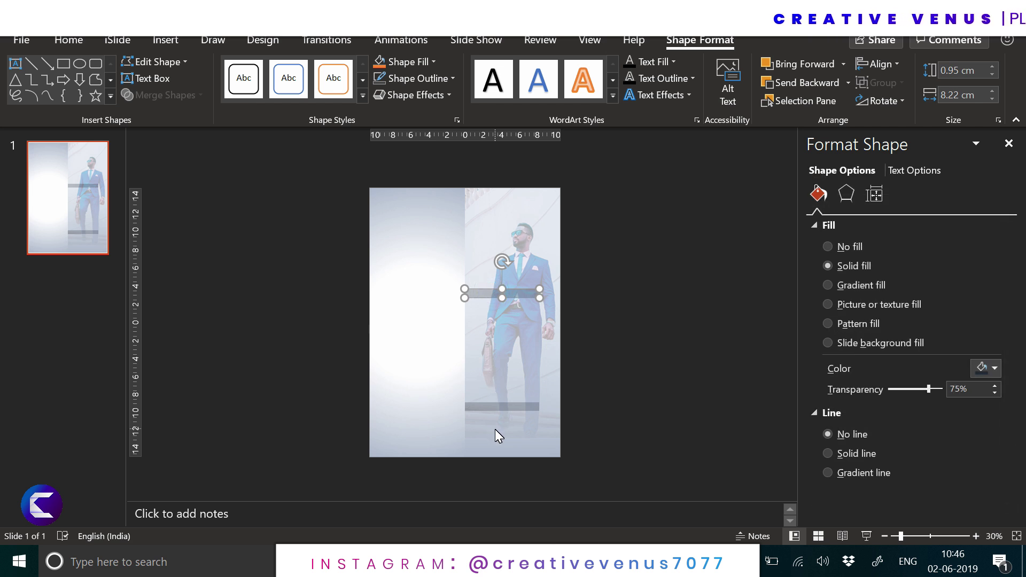
left_click(495, 409, "shift")
left_click(987, 369)
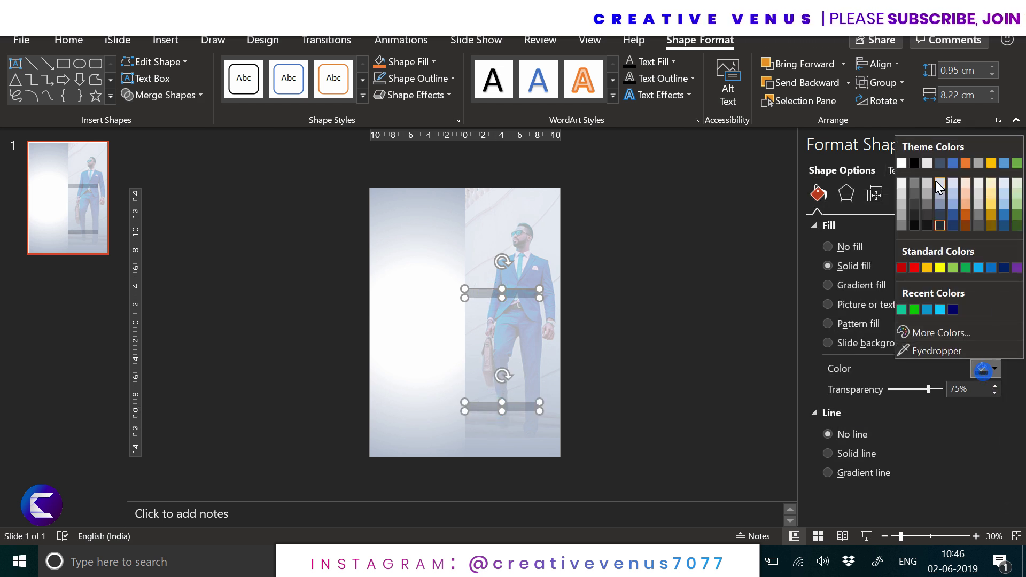
left_click(901, 163)
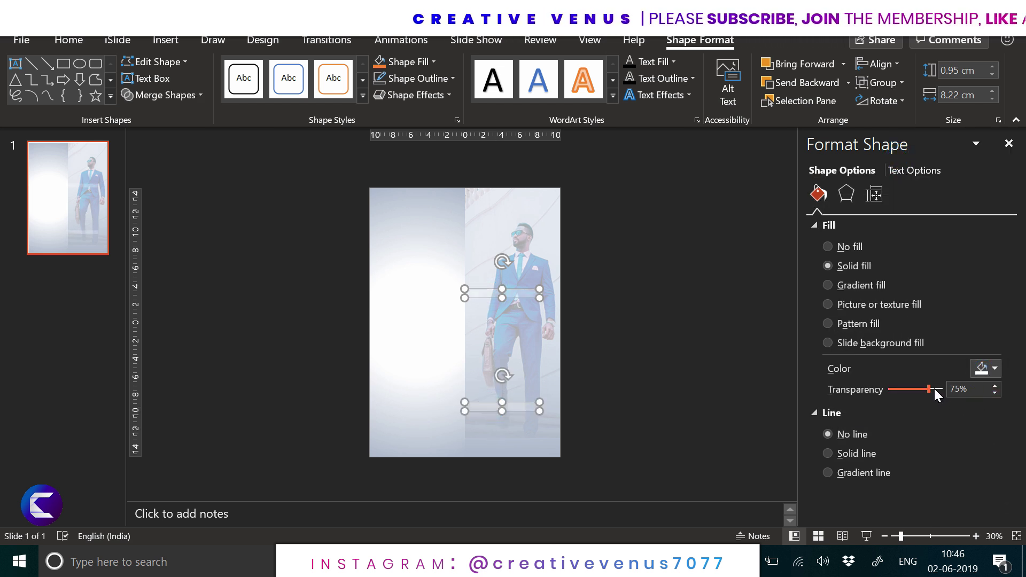
left_click(692, 348)
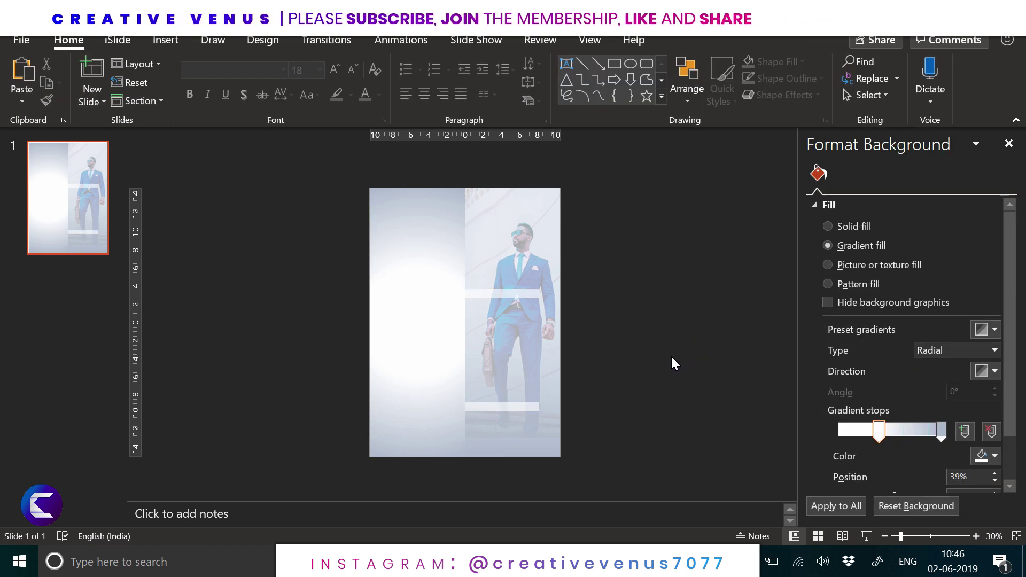
key("ctrl+a")
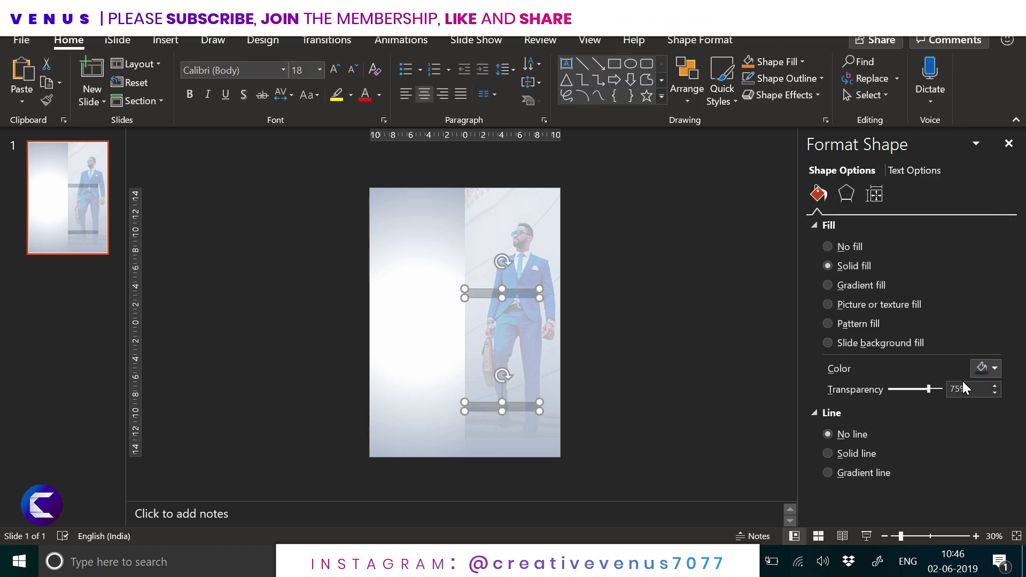
Step: Recolor both bars with a standard dark blue and set their transparency to 74%
left_click(995, 370)
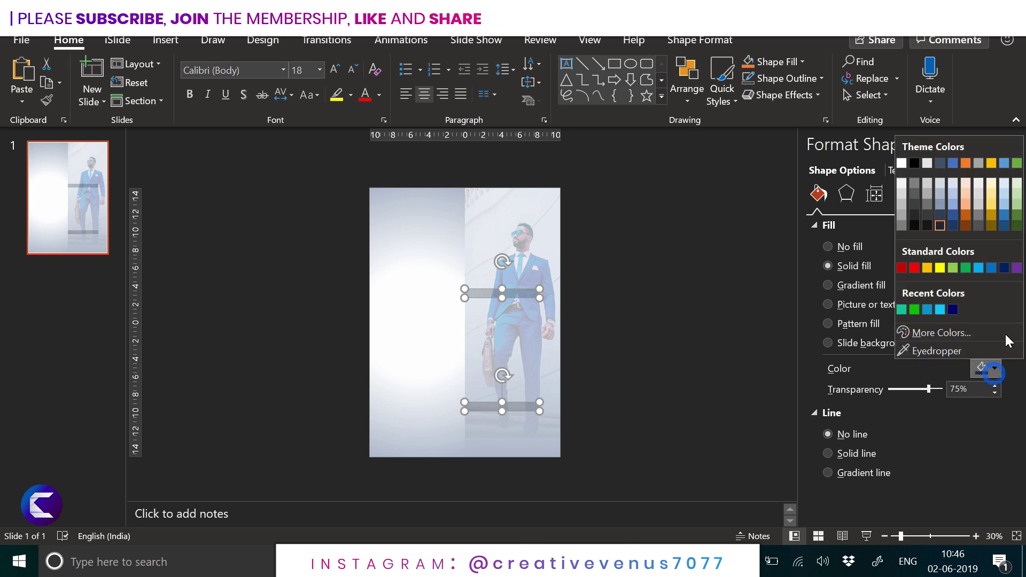
left_click(991, 268)
left_click_drag(928, 389, 922, 390)
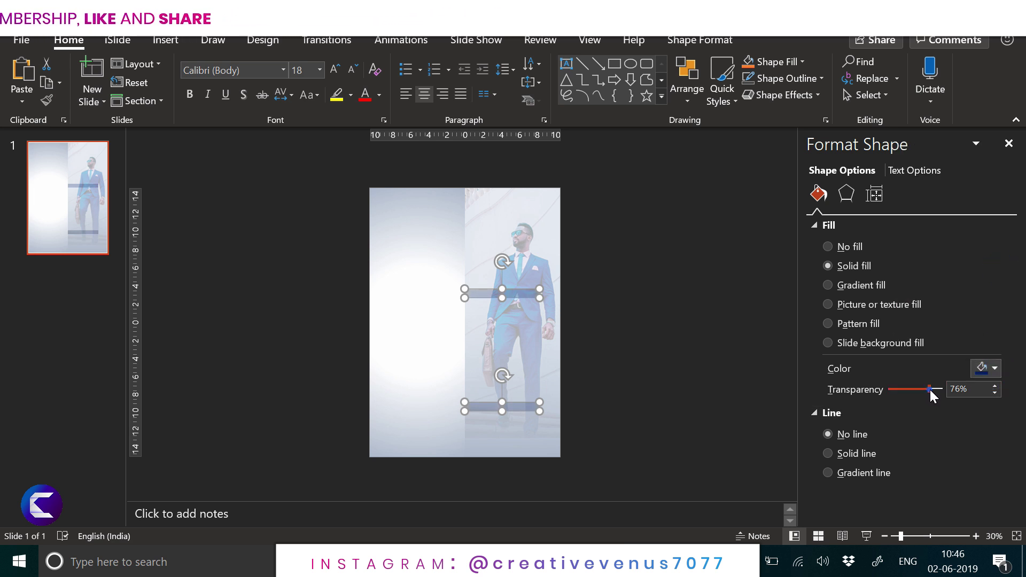
left_click(722, 362)
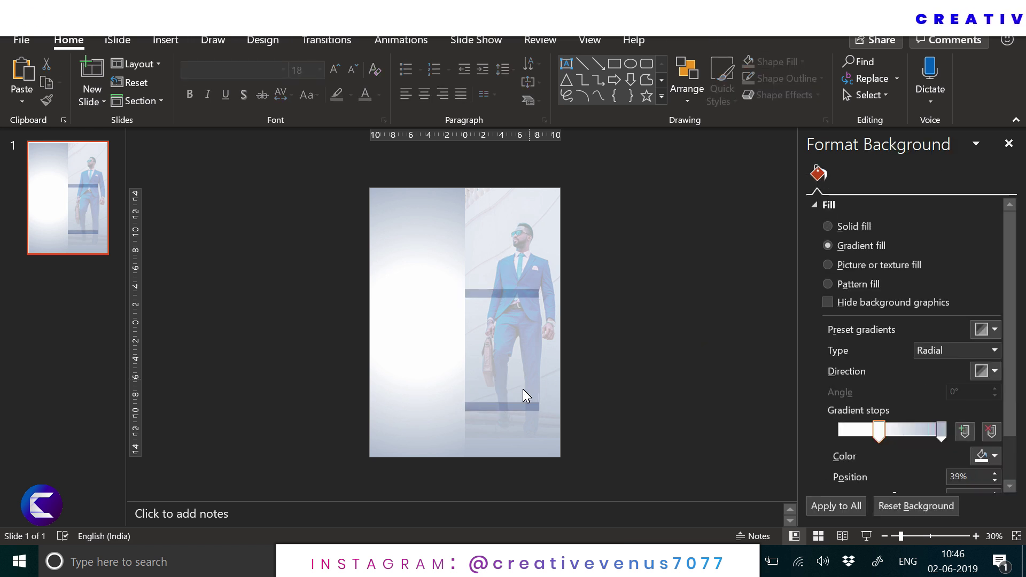
Step: Duplicate both bars and place the copies on the left panel, slightly higher and ending at the panel divide
left_click(483, 303)
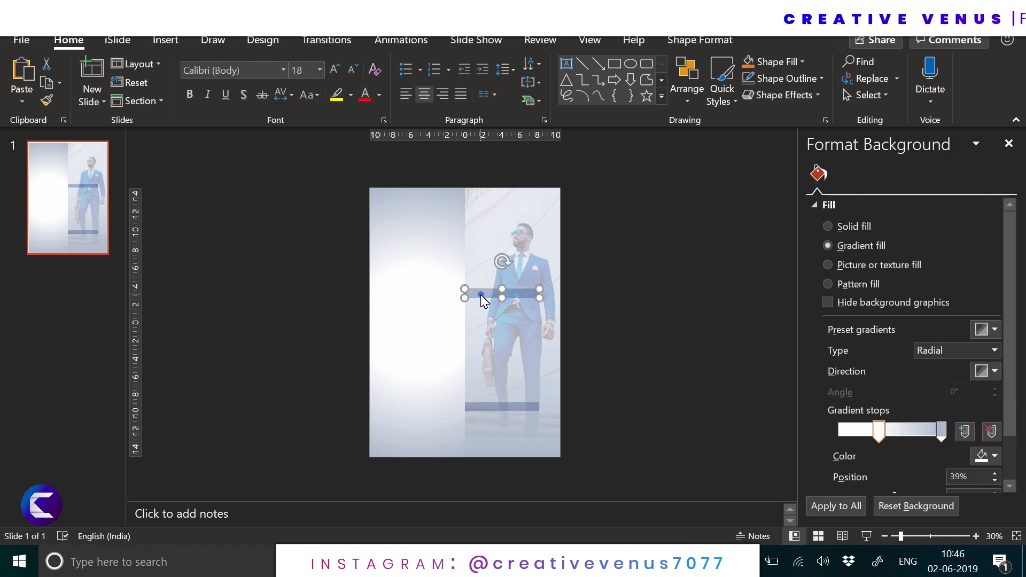
left_click(484, 411, "shift")
key("ctrl+v")
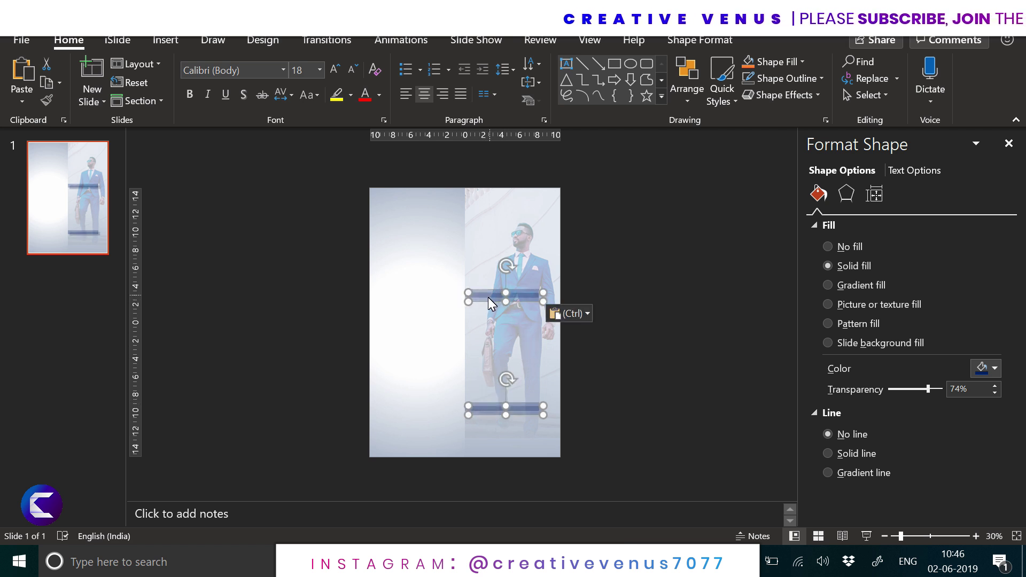
left_click_drag(488, 298, 426, 259)
left_click(643, 328)
Step: Move the left panel's lower bar up closer to its first bar, and raise both bars on the businessman side
left_click(420, 370)
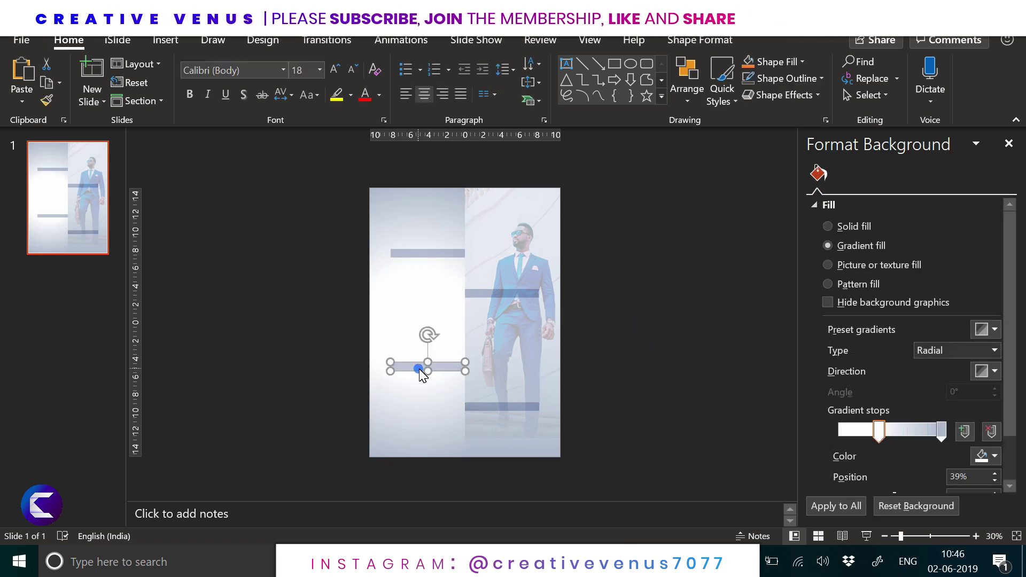
left_click_drag(420, 368, 444, 323)
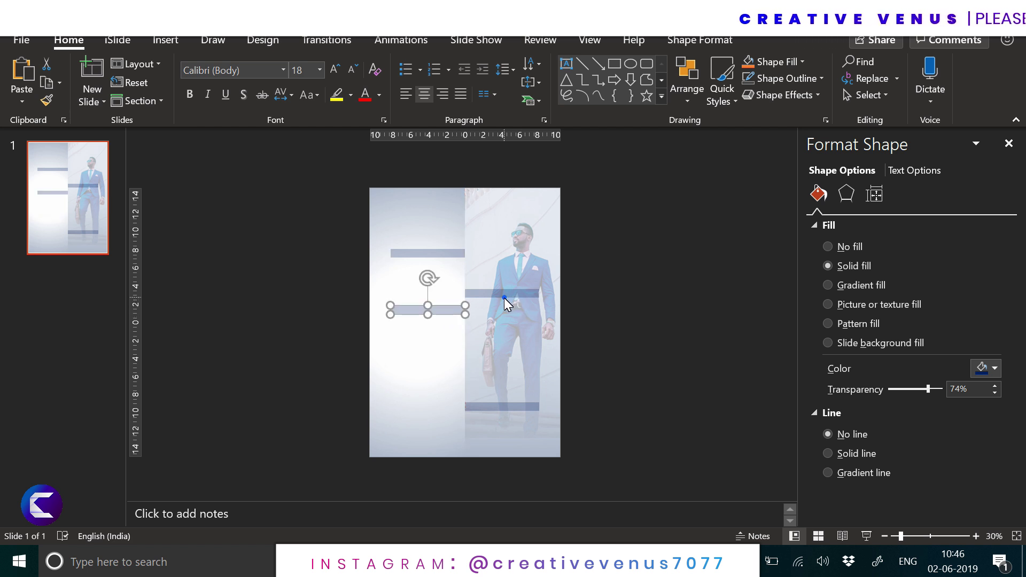
left_click_drag(502, 297, 486, 264)
left_click_drag(448, 319, 443, 318)
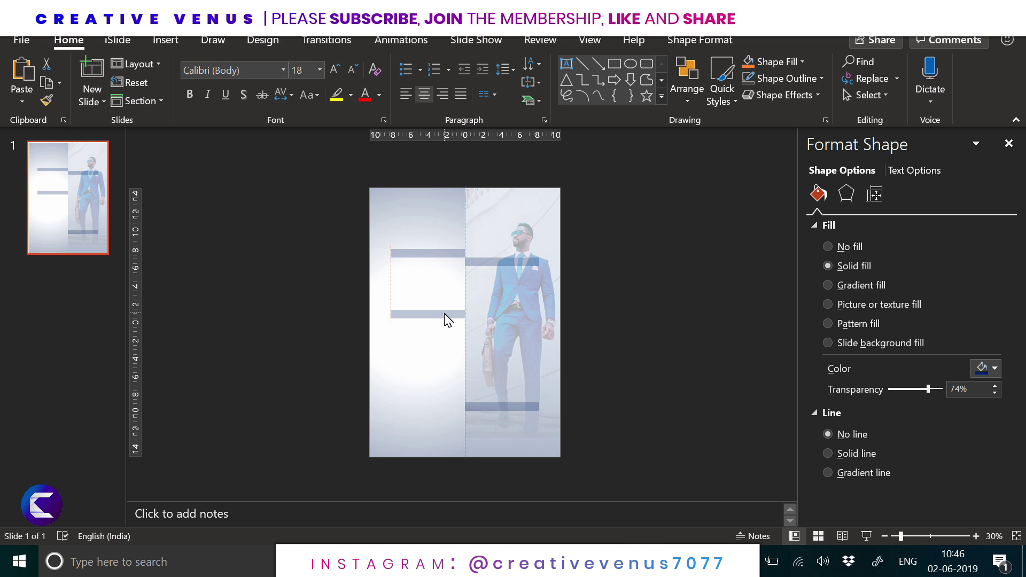
left_click(503, 410)
left_click_drag(488, 408, 489, 387)
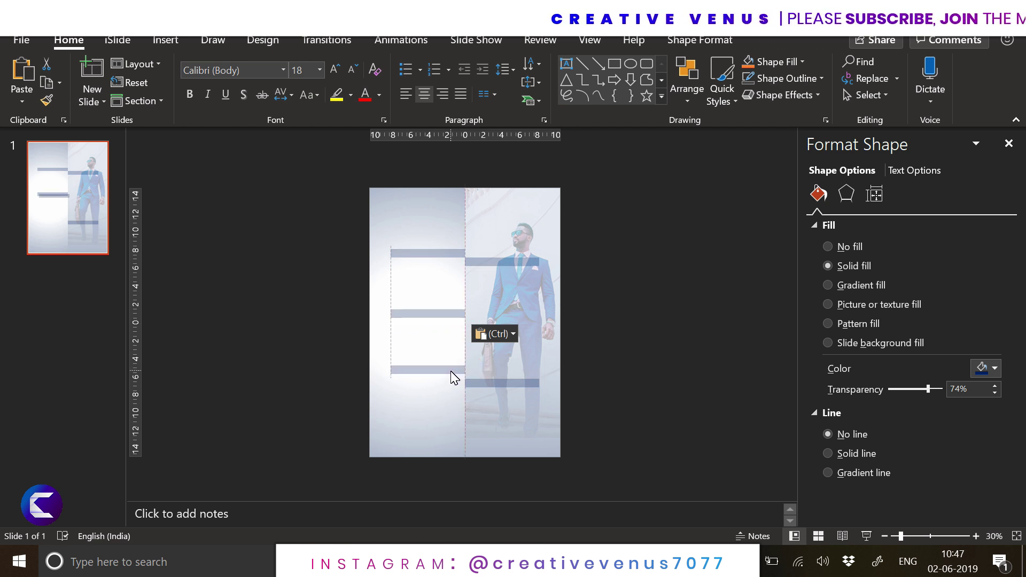
Step: Add a third copy of the bar on the left panel, aligned and evenly spaced below the other two
left_click_drag(453, 378, 453, 376)
left_click(435, 383)
left_click(426, 374)
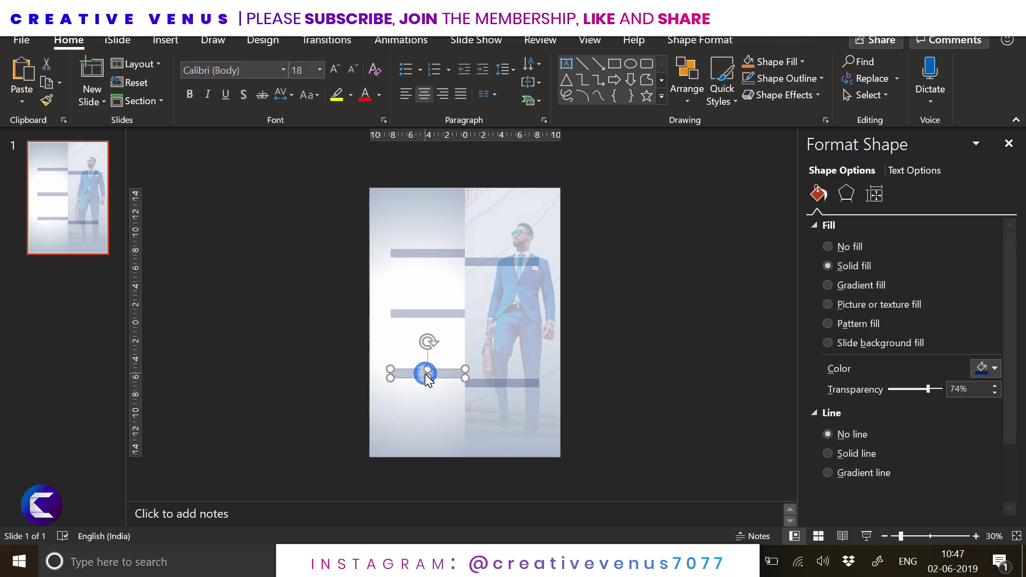
Step: Try a white fill with no transparency on the three left-hand bars, and undo the transparency change
left_click(448, 314, "shift")
left_click(428, 253, "shift")
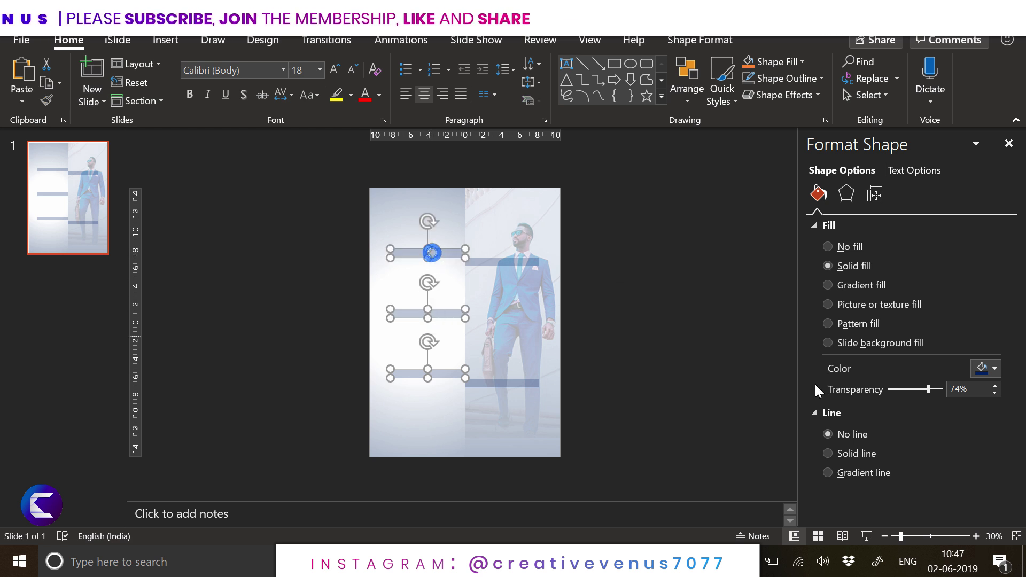
left_click(978, 368)
left_click(901, 164)
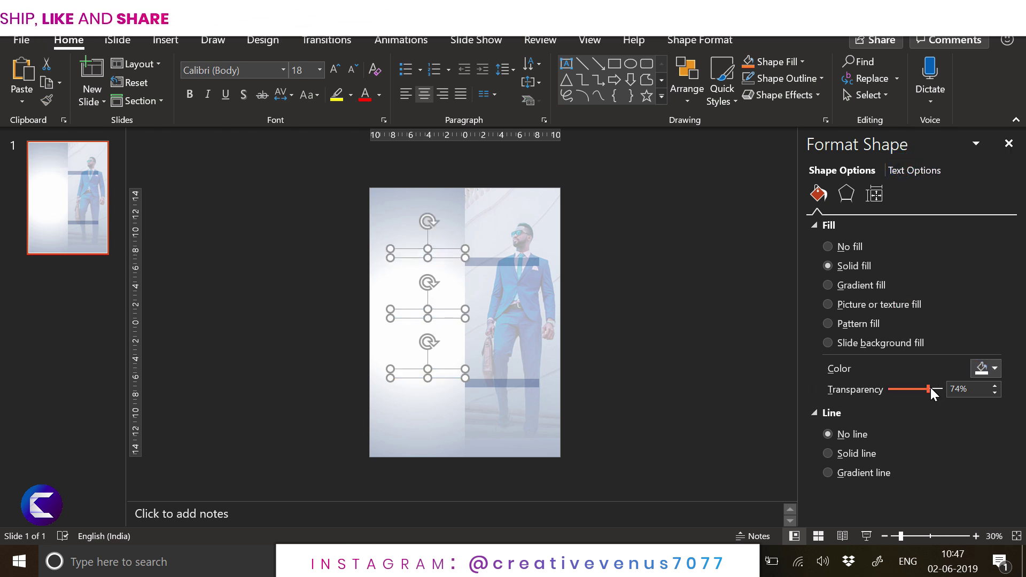
left_click_drag(930, 389, 816, 389)
left_click(734, 346)
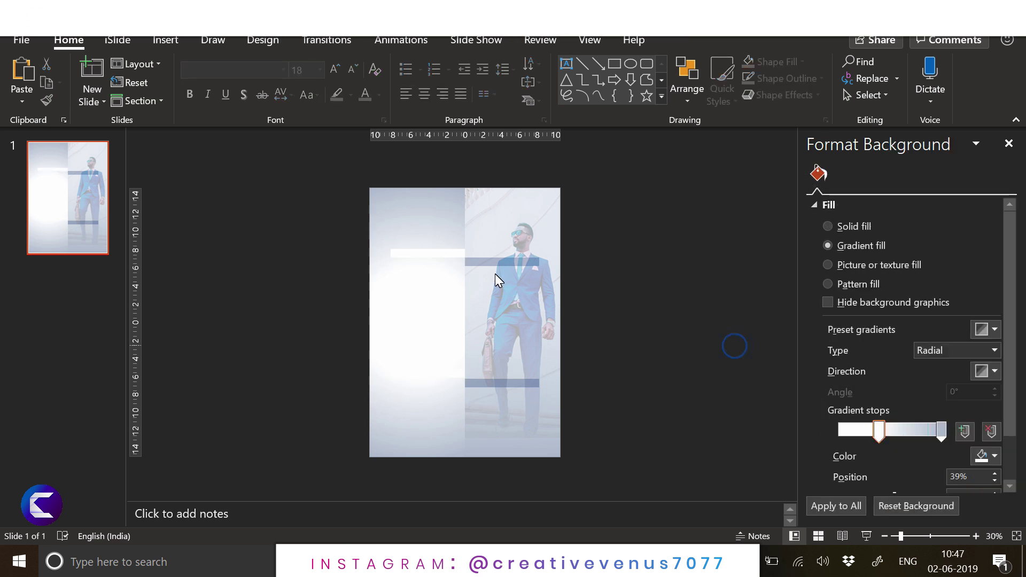
key("ctrl+z")
Step: Fill the three left-hand bars with a light blue-gray theme color
left_click(984, 369)
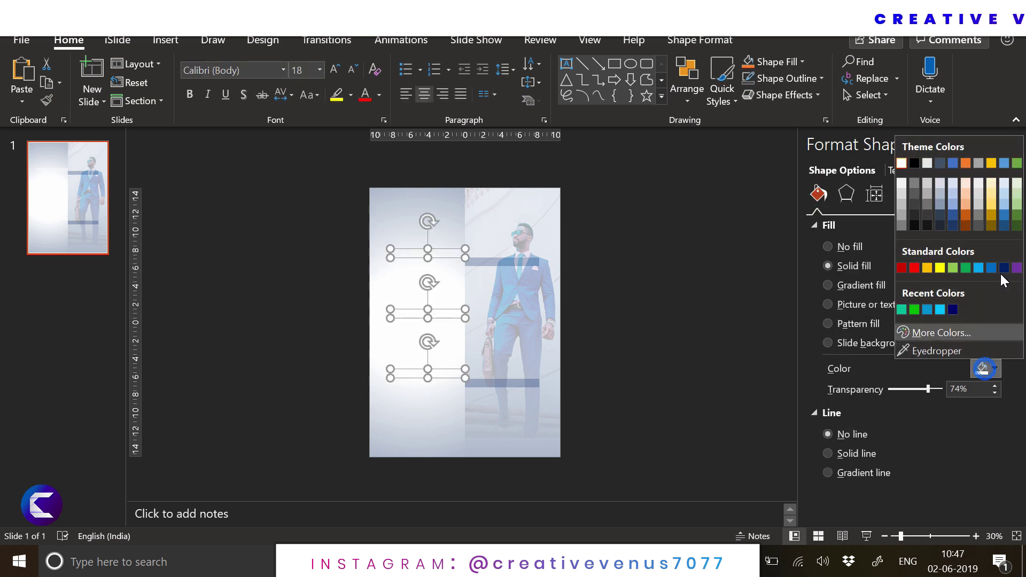
left_click(938, 189)
left_click(749, 322)
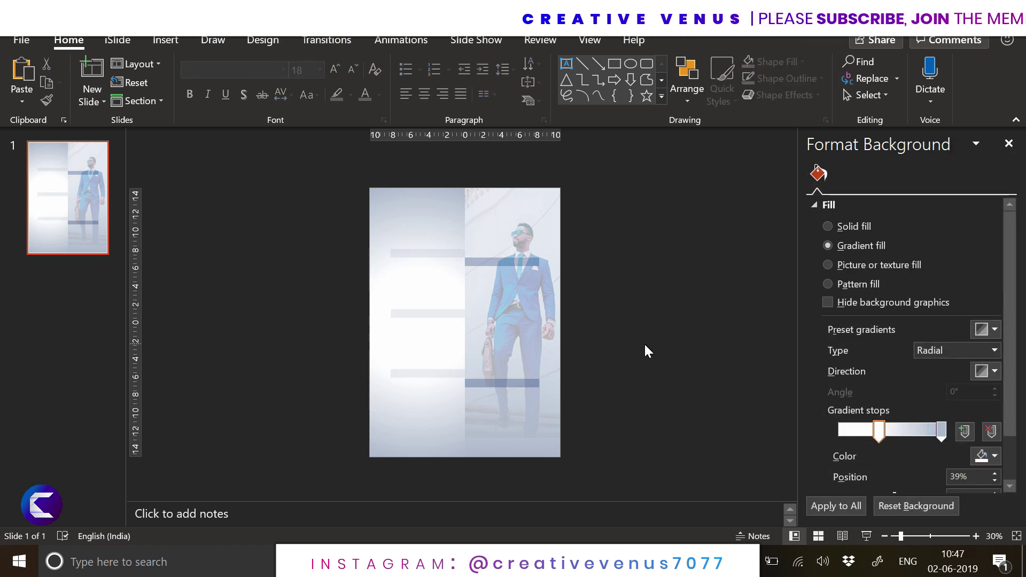
Step: Draw a rectangle about 11.3 cm high and 10.5 cm wide across the businessman's torso and legs, with no outline
left_click(152, 43)
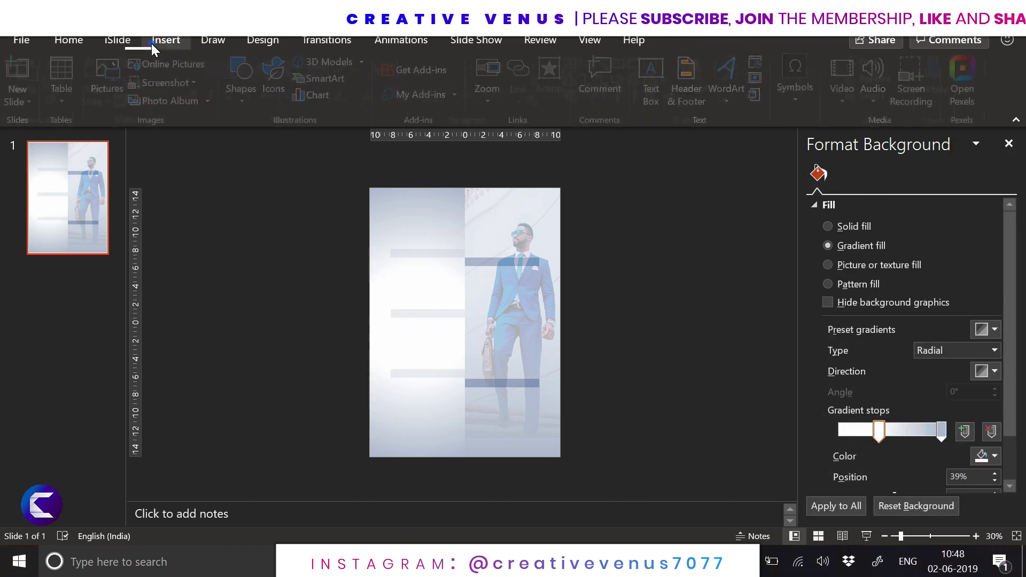
left_click(245, 85)
left_click(286, 141)
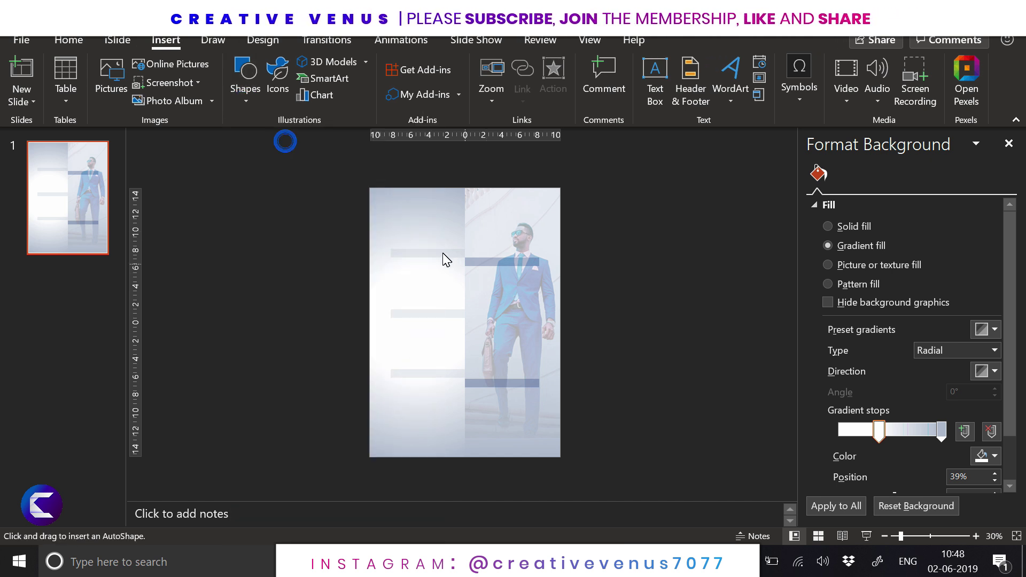
left_click_drag(466, 267, 561, 369)
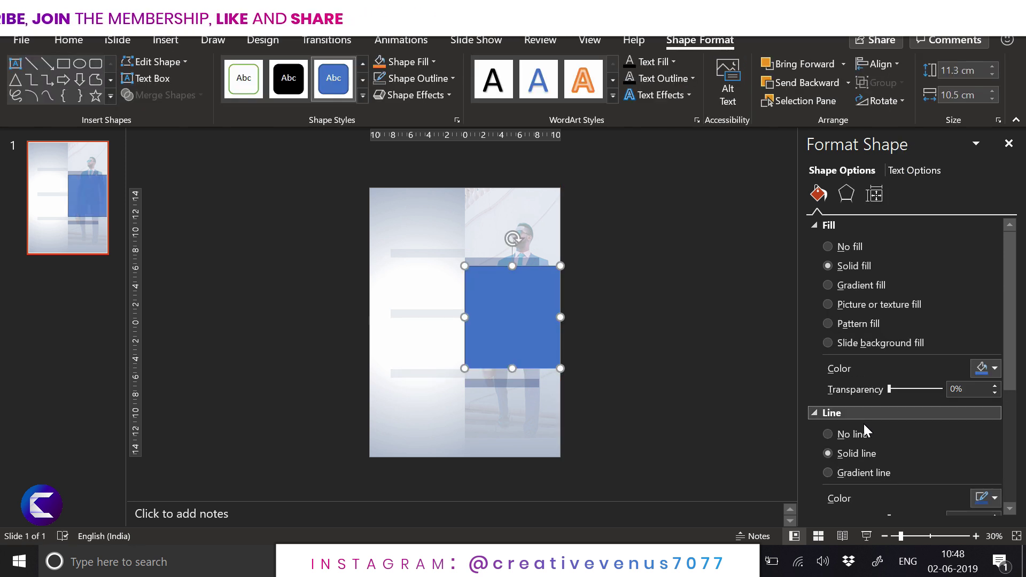
left_click(857, 434)
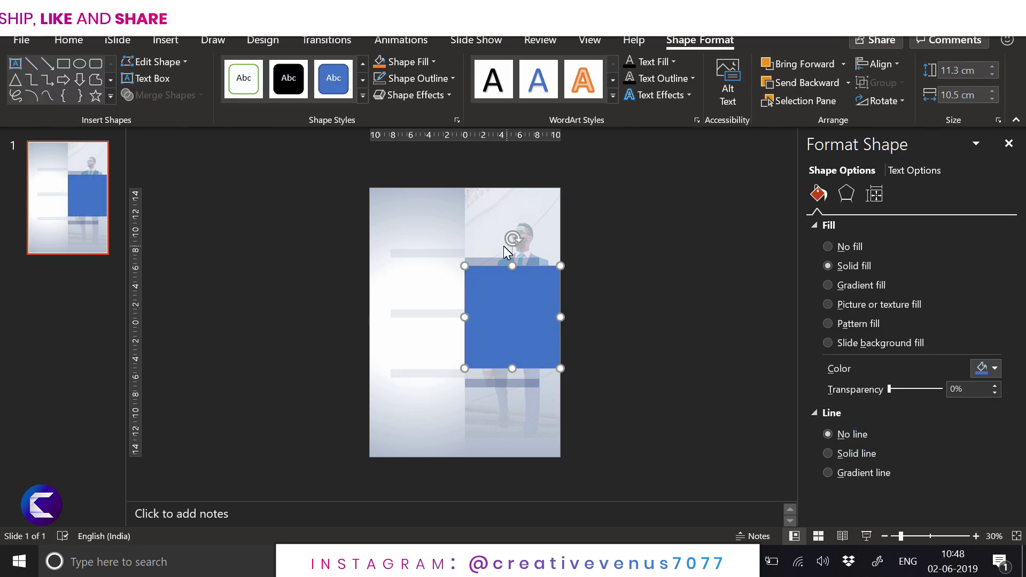
Step: Fill the new rectangle with white at 90% transparency
left_click(984, 369)
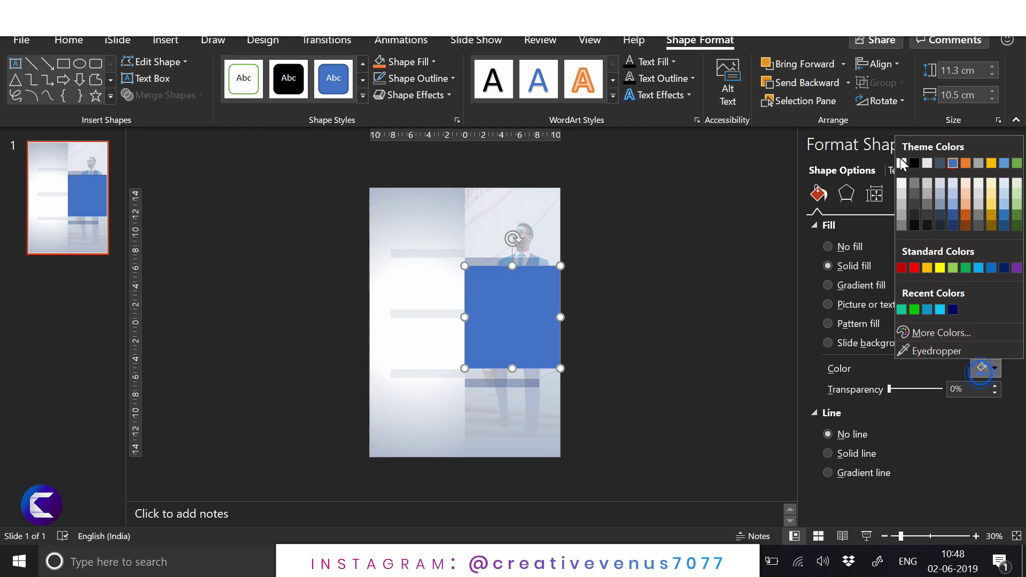
left_click(900, 162)
left_click_drag(890, 389, 936, 393)
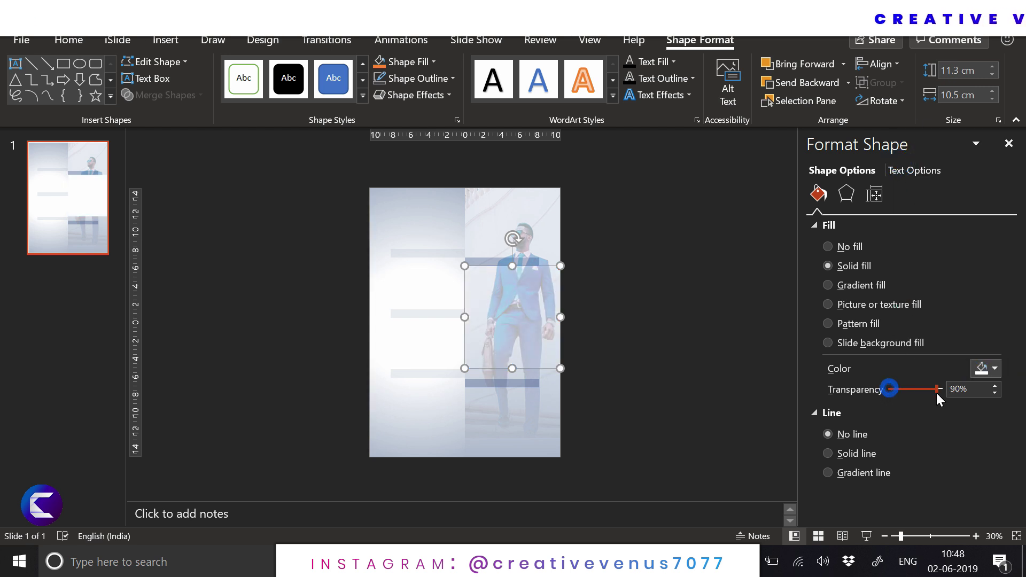
left_click(720, 338)
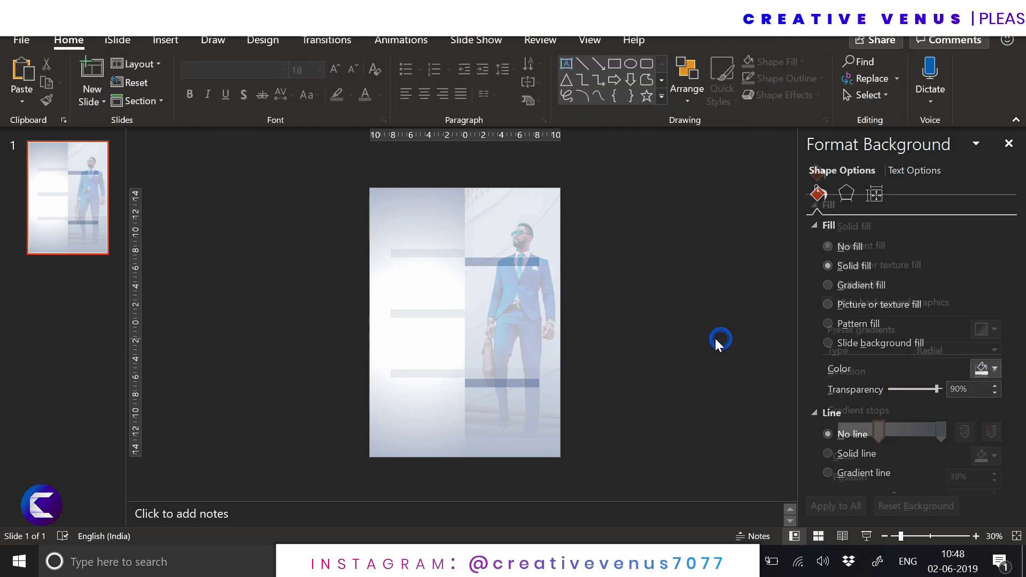
Step: Recolor the left panel's white middle gradient stop with a light blue-gray theme color
left_click(426, 430)
left_click(982, 495)
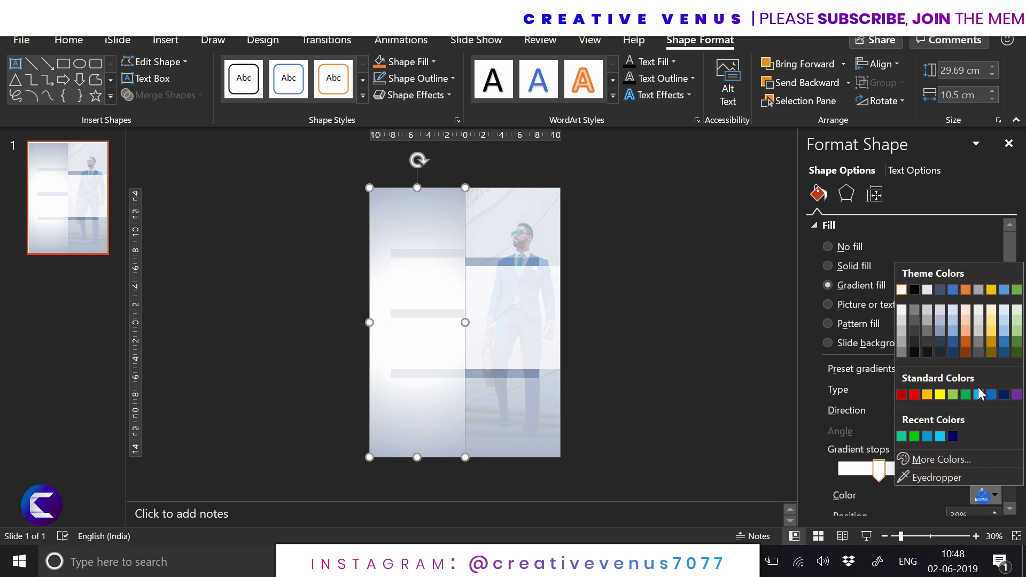
left_click(942, 311)
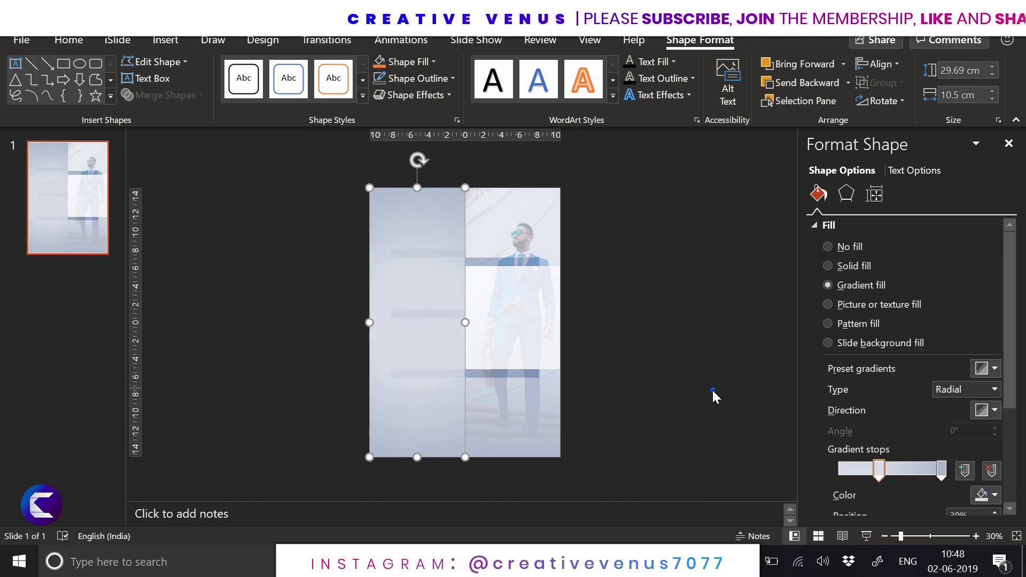
left_click(709, 389)
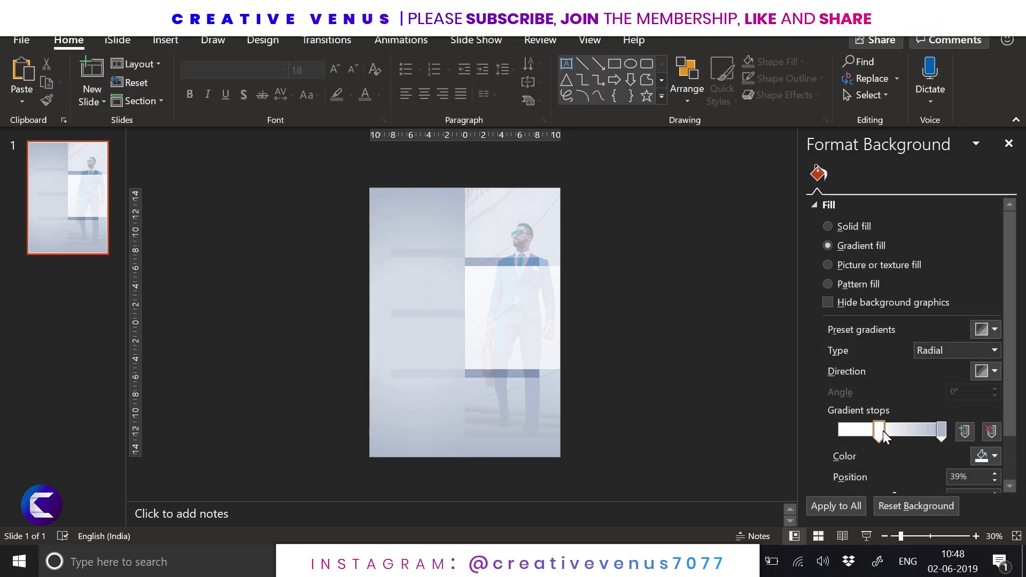
Step: Move the slide background's middle gradient stop to 24% and give it a custom white (RGB 255, 255, 255)
mouse_move(880, 431)
left_mouse_down()
mouse_move(822, 429)
mouse_move(900, 438)
mouse_move(839, 430)
mouse_move(864, 433)
left_mouse_up()
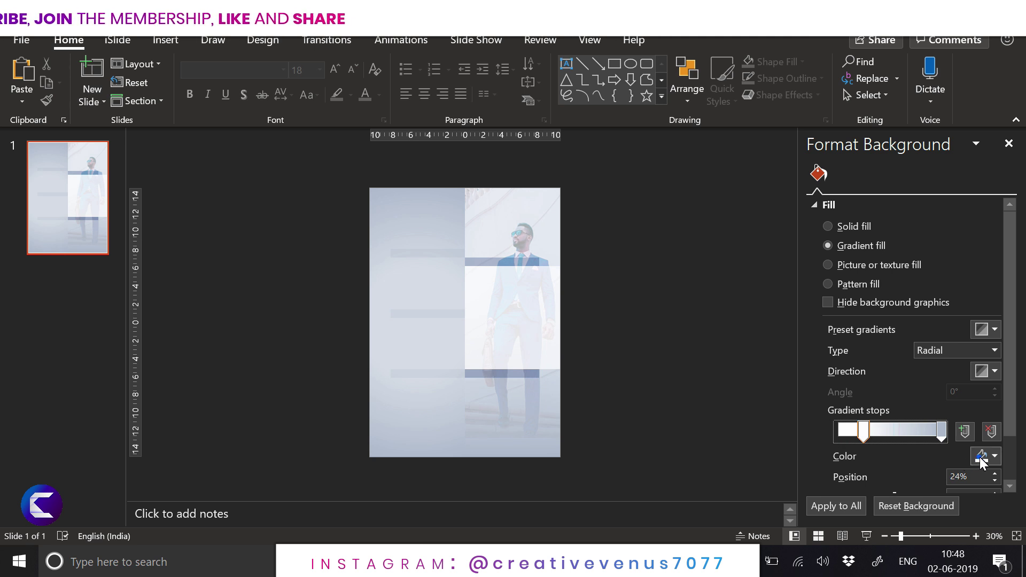
left_click(983, 461)
left_click(933, 419)
left_click(490, 156)
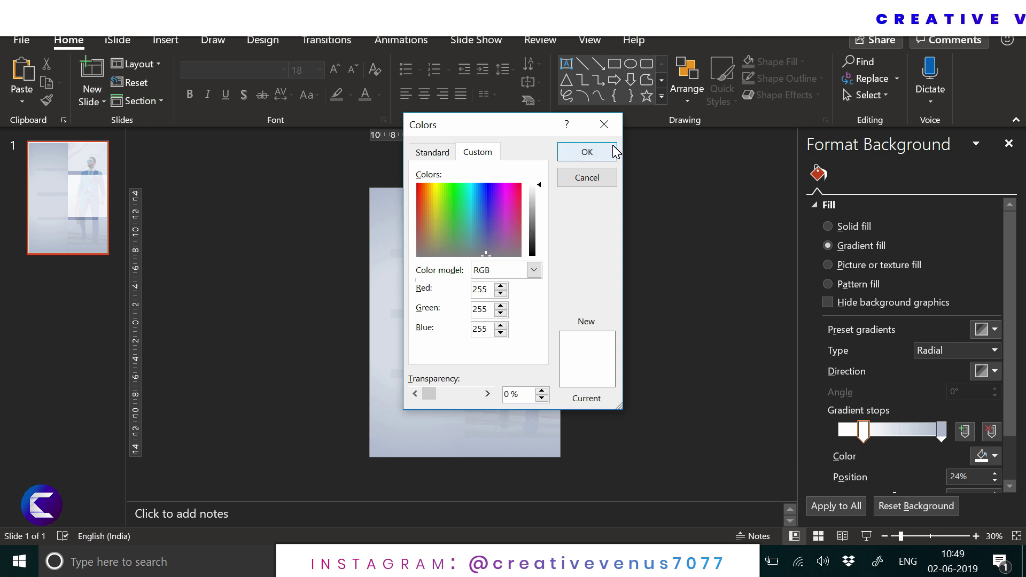
left_click(586, 153)
Step: Lighten the left panel's blue-gray gradient stop to a near-white custom shade
left_click(458, 275)
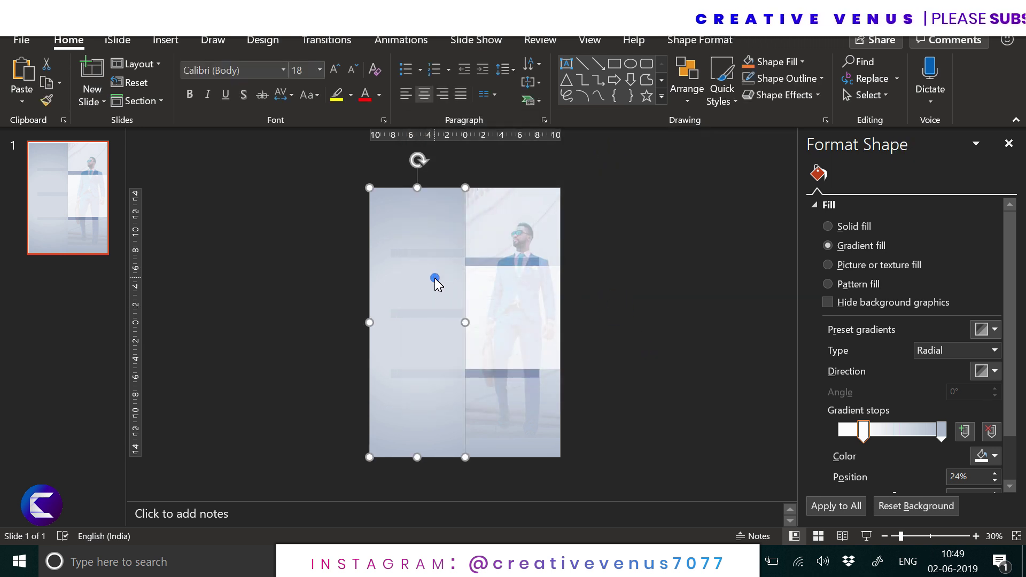
left_click(985, 494)
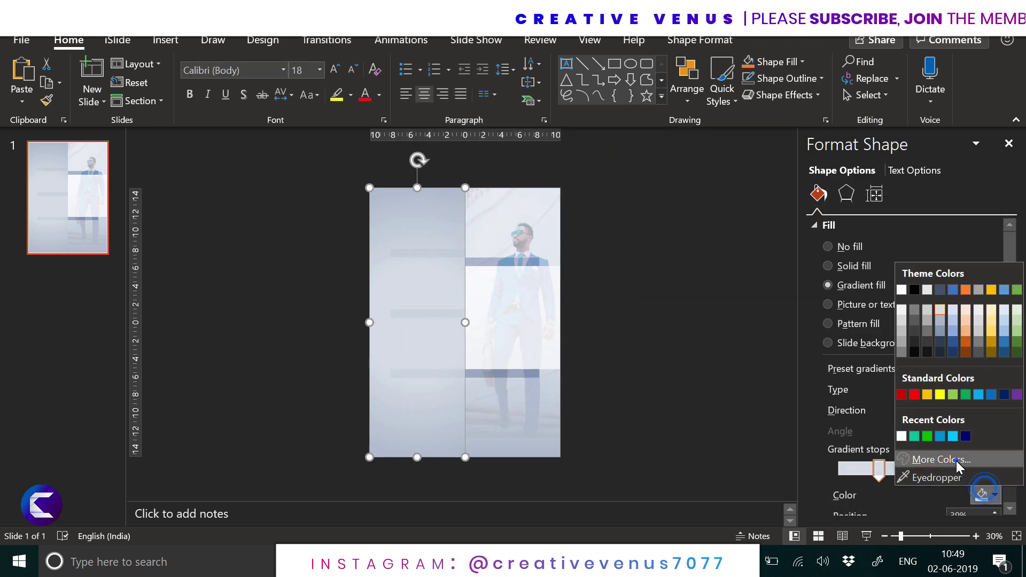
left_click(931, 522)
left_click_drag(544, 199, 541, 189)
left_click(586, 153)
left_click(657, 271)
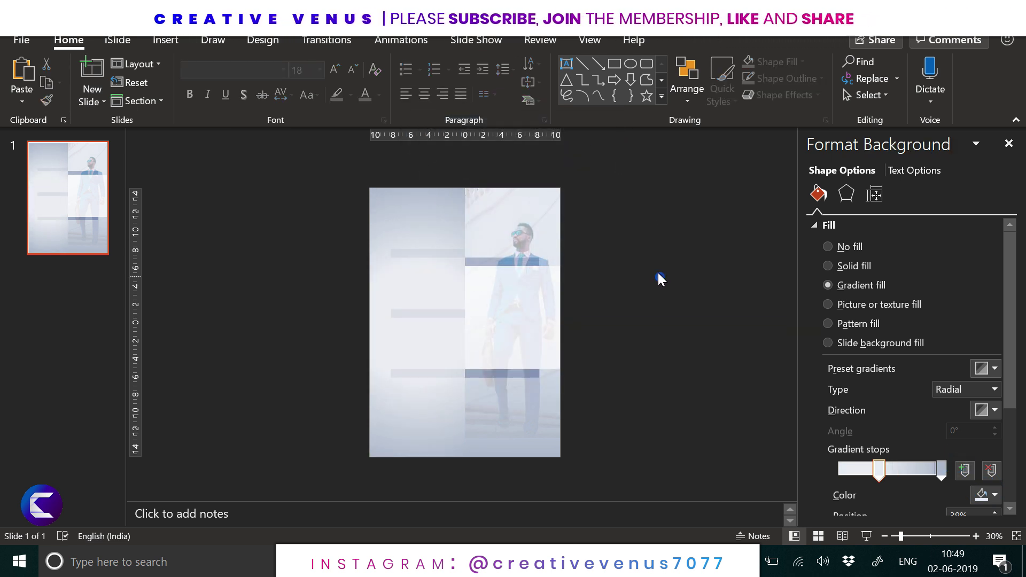
Step: Lower the left panel's third bar so its top edge lines up with the bottom of the businessman side's lower bar
left_click(449, 373)
left_click_drag(439, 372, 444, 386)
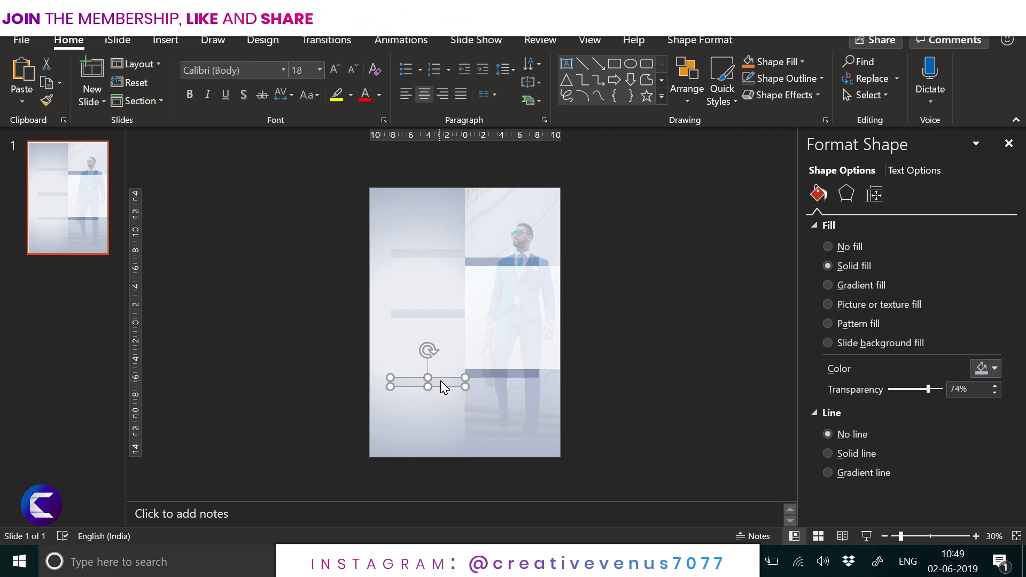
Step: Duplicate the white rectangle below the businessman side's lower bar and shorten the copy to end at the page's bottom edge
left_click(517, 334)
key("ctrl+c")
key("ctrl+v")
left_click_drag(516, 328, 506, 430)
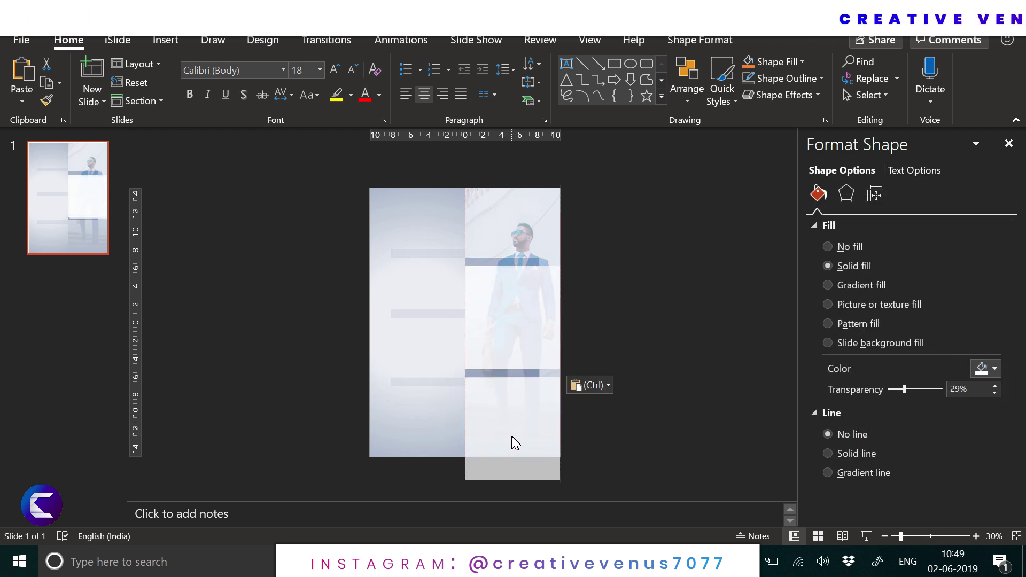
left_click_drag(515, 444, 516, 444)
left_click_drag(514, 480, 513, 457)
left_click(602, 446)
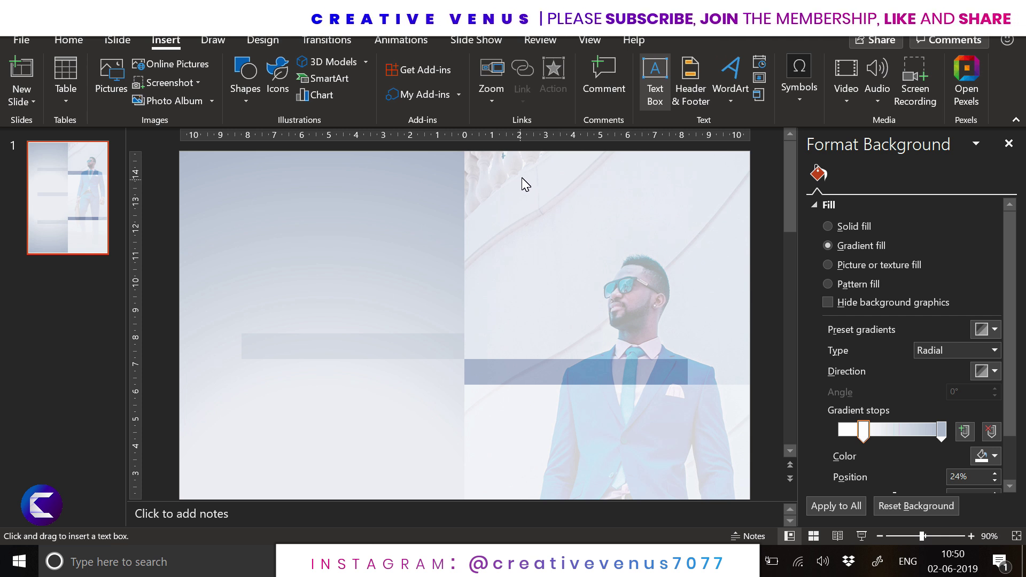
Step: Add a text box above the businessman with the person's full name in the Montserrat font
left_click_drag(519, 171, 705, 227)
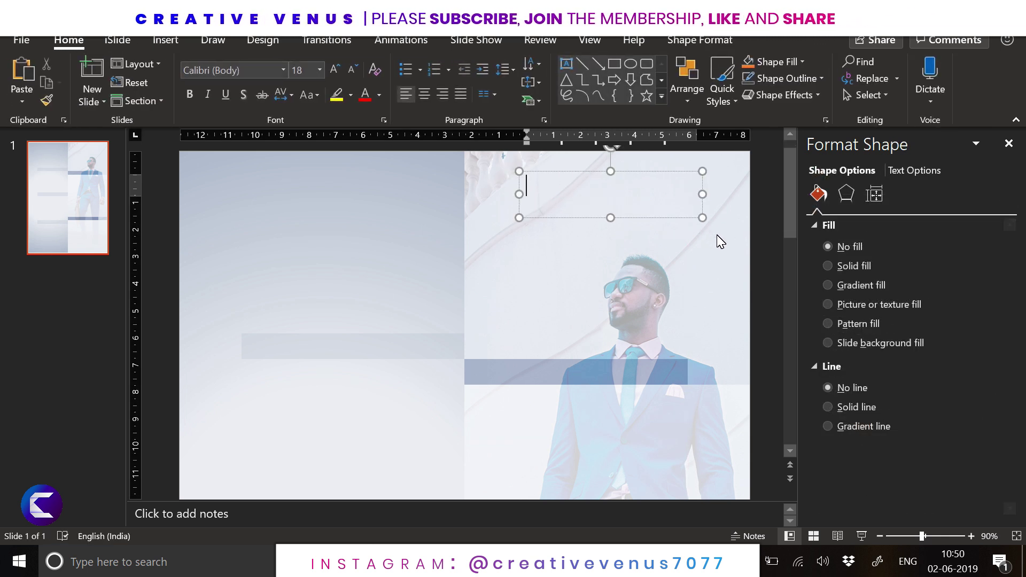
type("john smith")
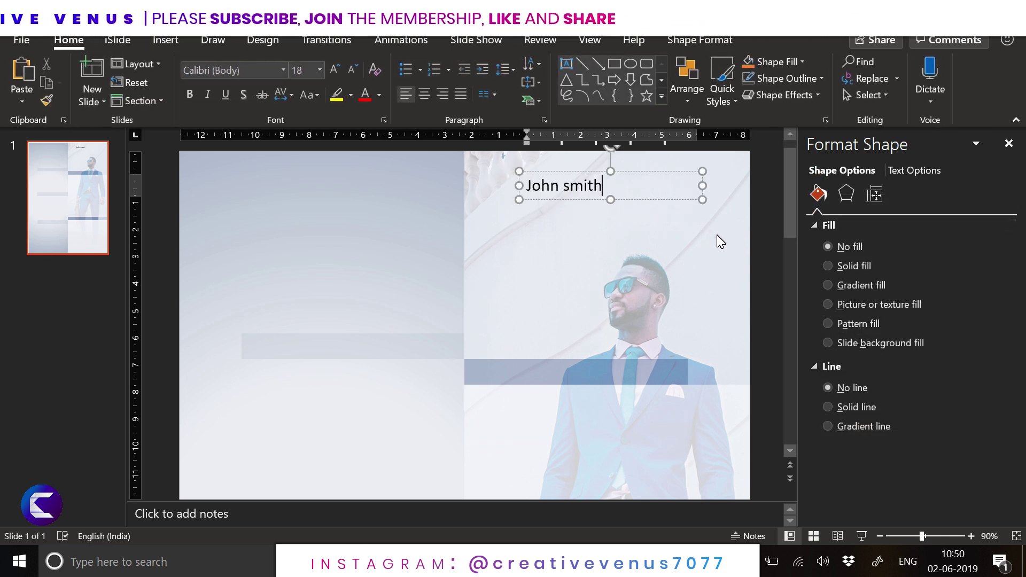
key("ctrl+a")
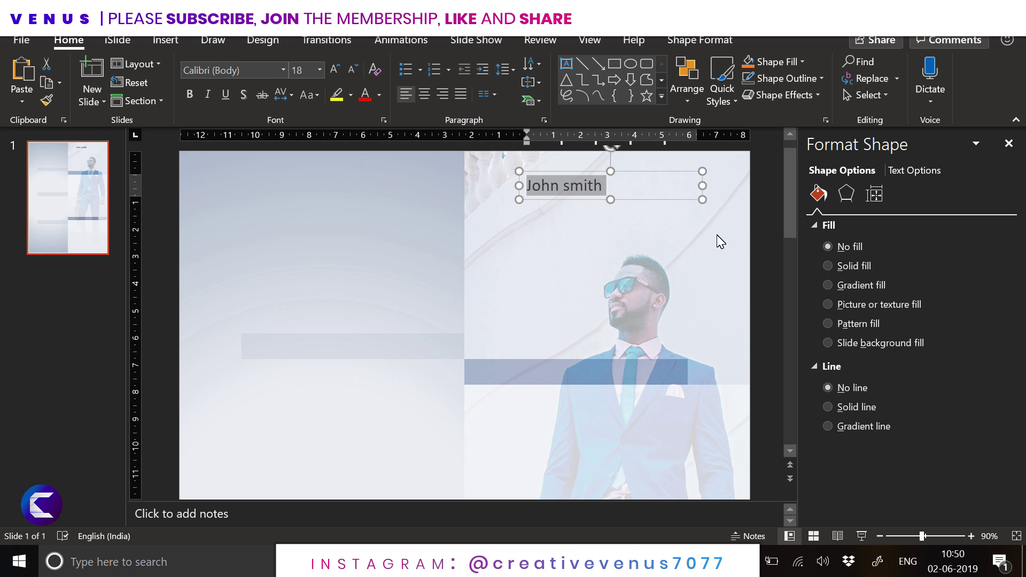
left_click(246, 71)
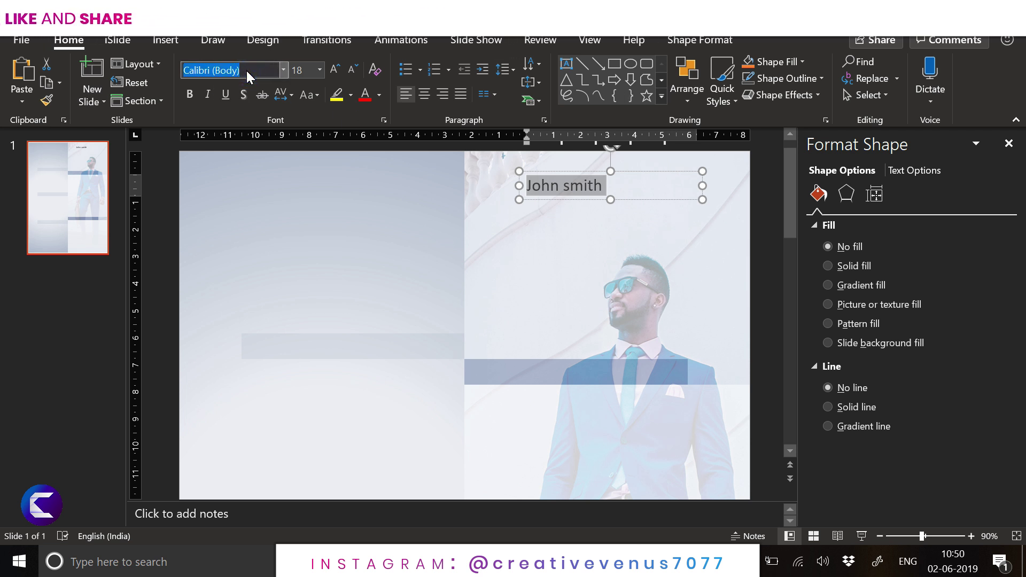
type("Months")
key("BackSpace")
key("BackSpace")
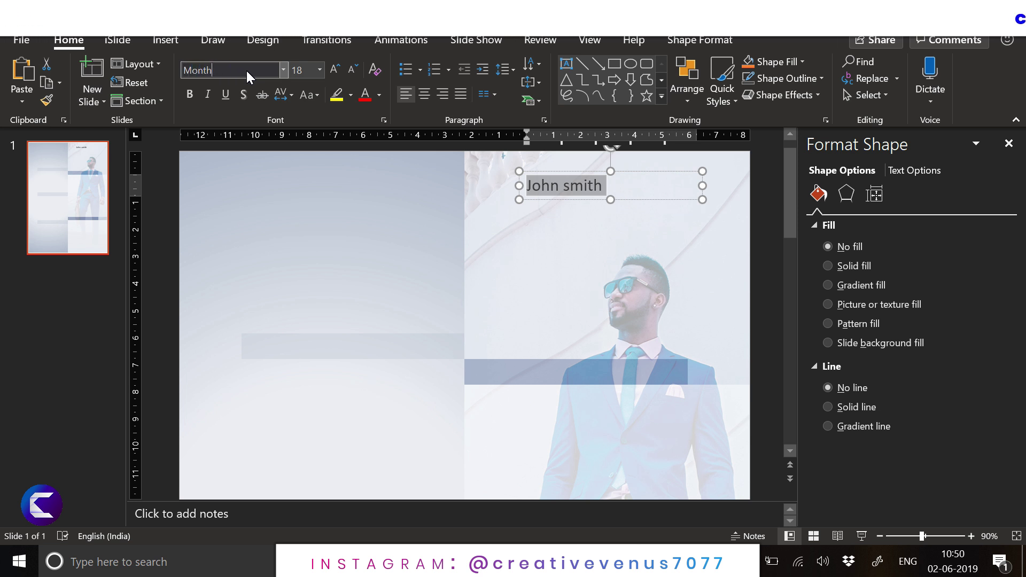
type("serrat")
key("Return")
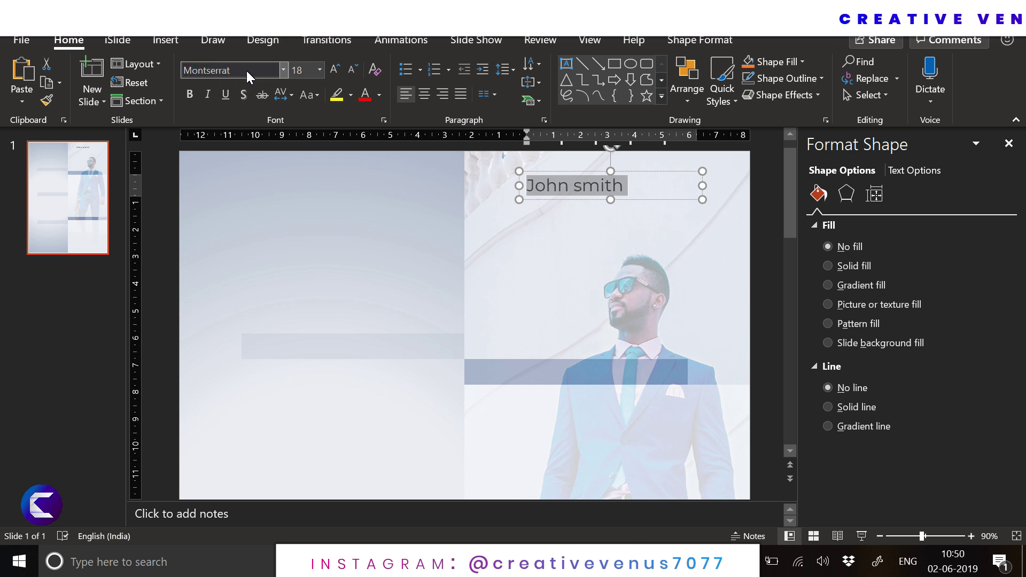
Step: Format the name in uppercase at 24 pt with a dark blue font color
left_click(316, 100)
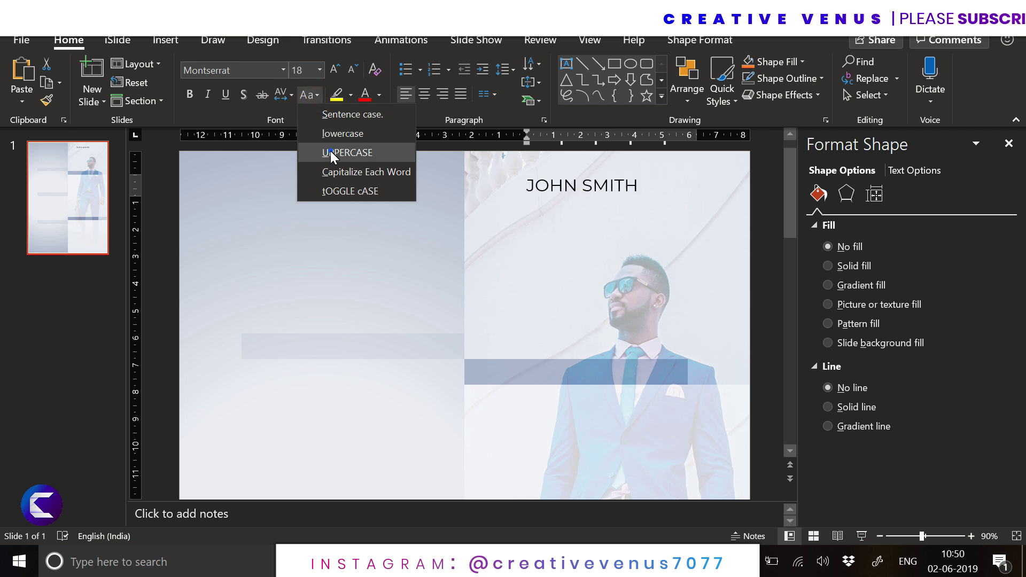
left_click(330, 151)
left_click(334, 70)
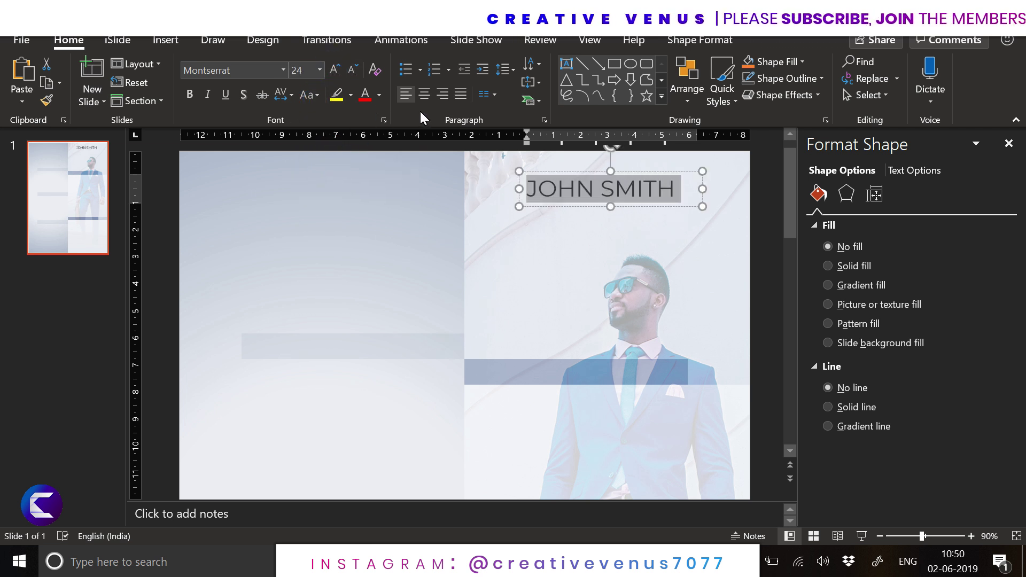
left_click(379, 97)
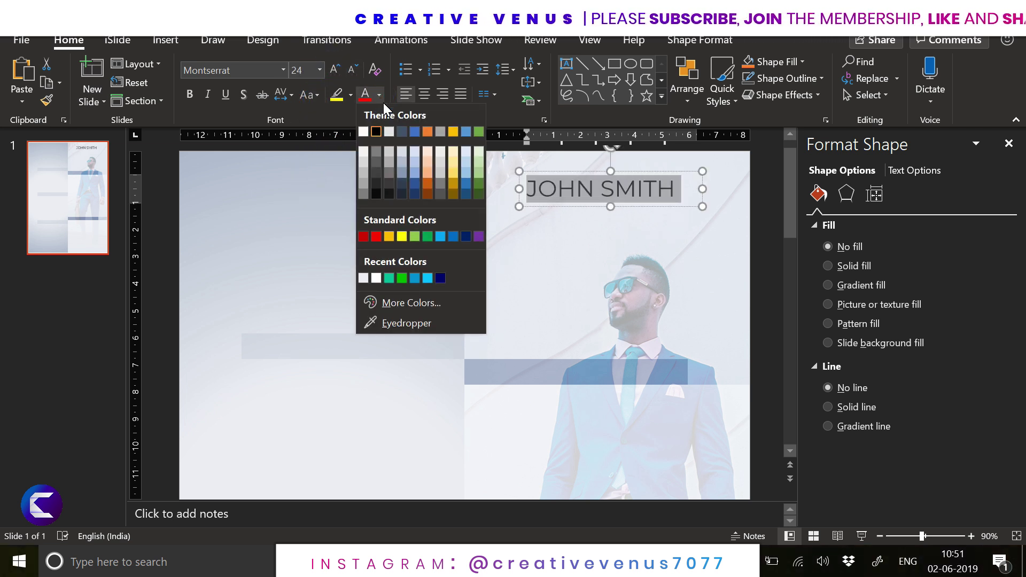
left_click(465, 236)
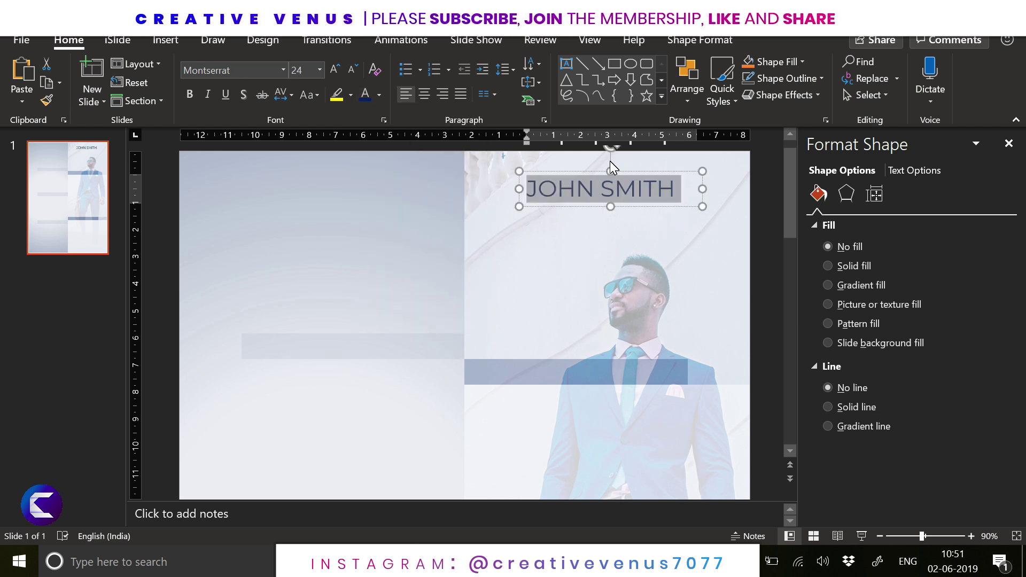
Step: Shift the name toward the page's center line and place a copy directly beneath it reading "Web designer"
left_click_drag(566, 173, 546, 204)
key("ctrl+c")
key("ctrl+v")
triple_click(543, 209)
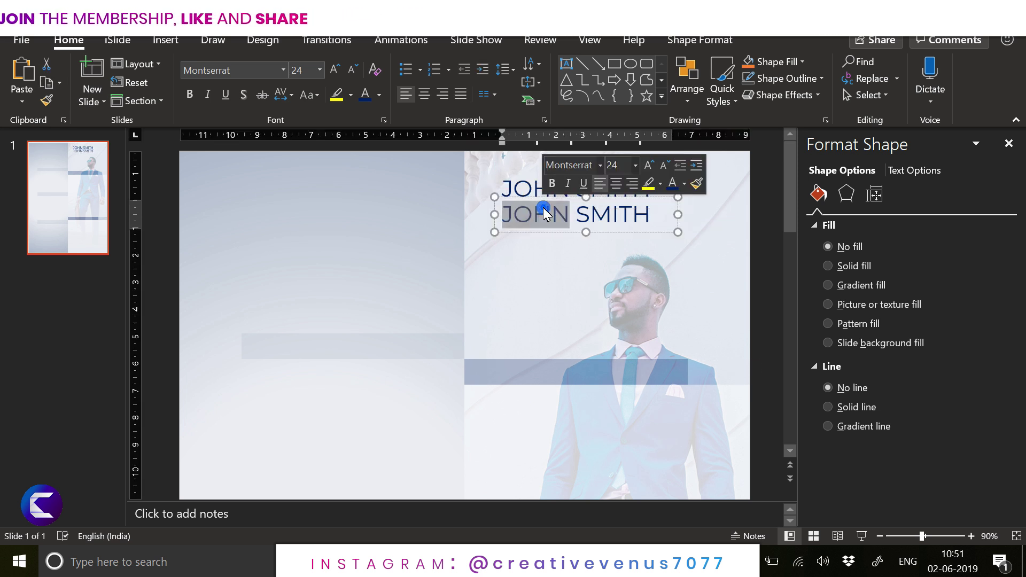
type("we")
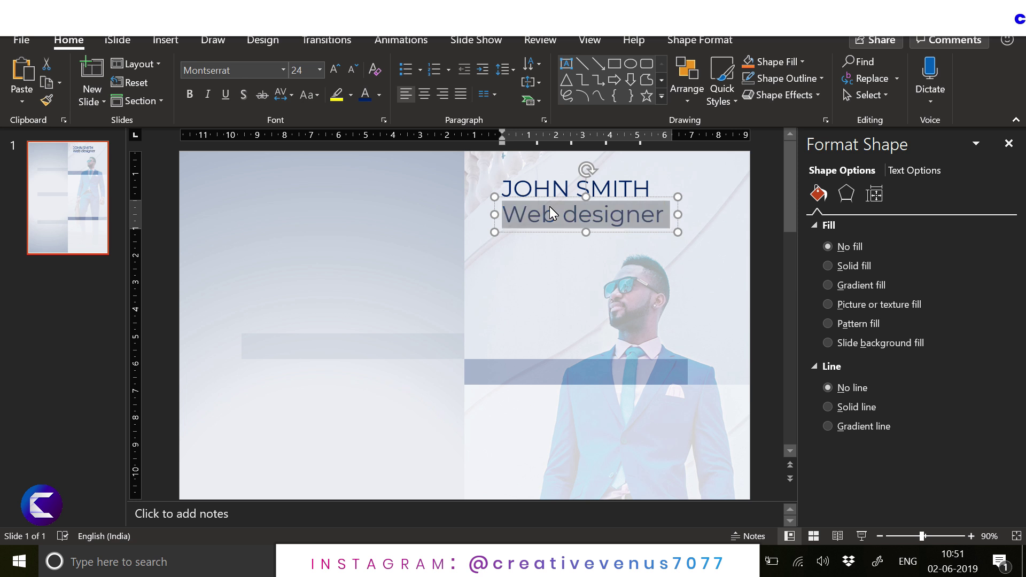
Step: Format the job title in uppercase and reduce its font size to 14 pt
left_click(301, 97)
left_click(321, 153)
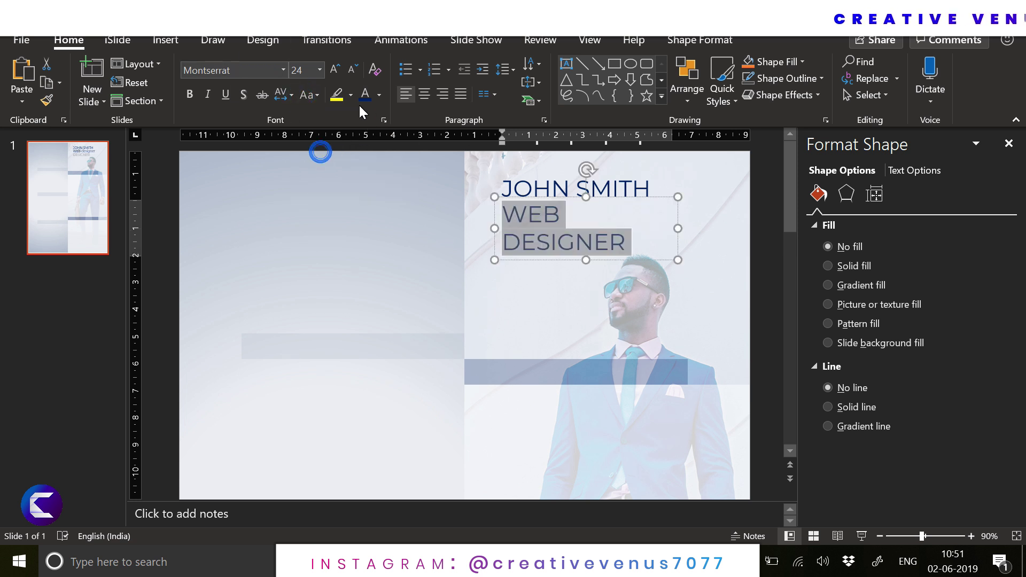
left_click(350, 73)
left_click(351, 73)
left_click(351, 73)
left_click(351, 73)
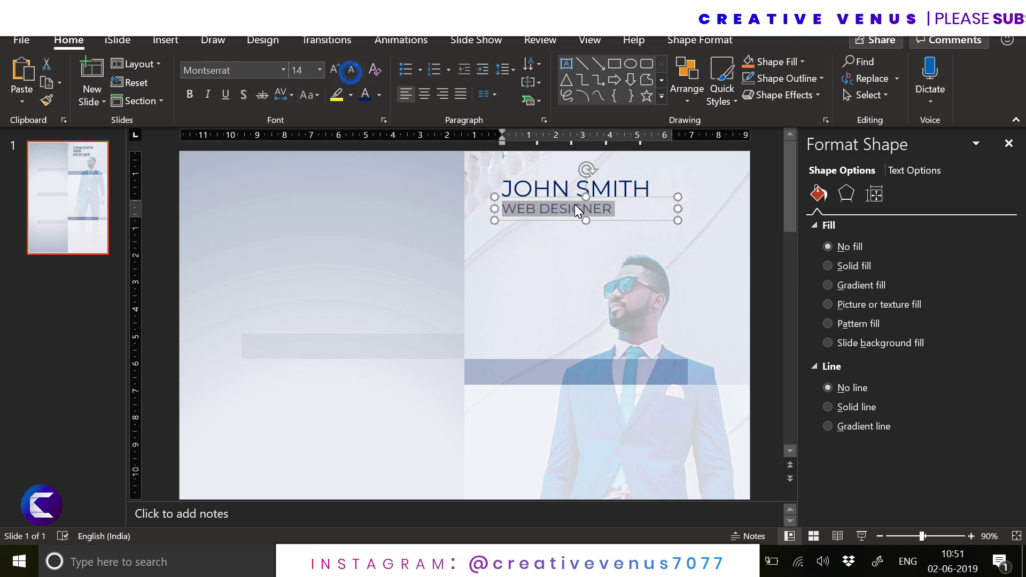
left_click(623, 225)
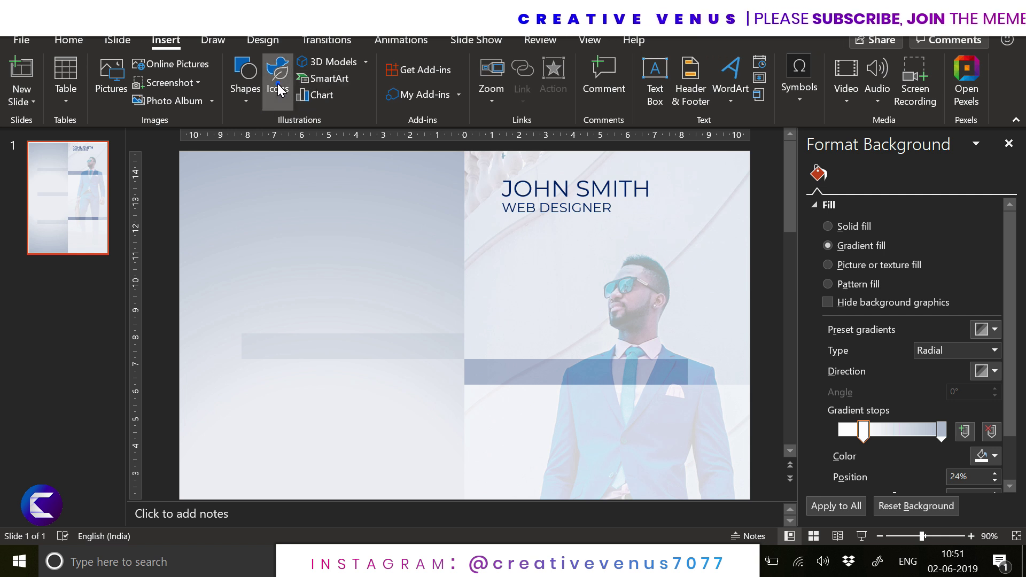
Step: Insert five black icons on the left panel and reduce their height to 1.1 cm
left_click(277, 96)
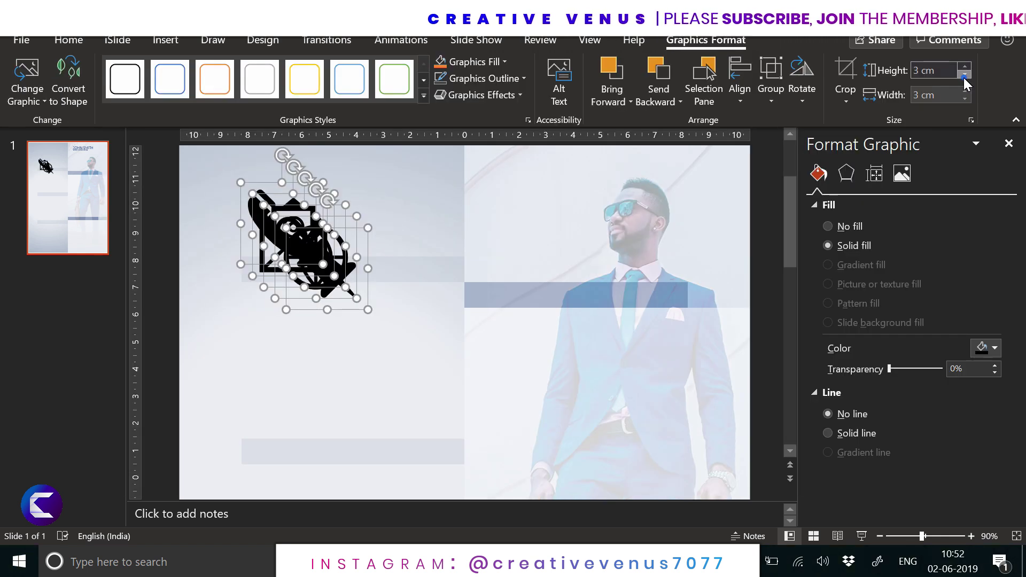
left_click(965, 77)
left_click(965, 78)
left_click(965, 78)
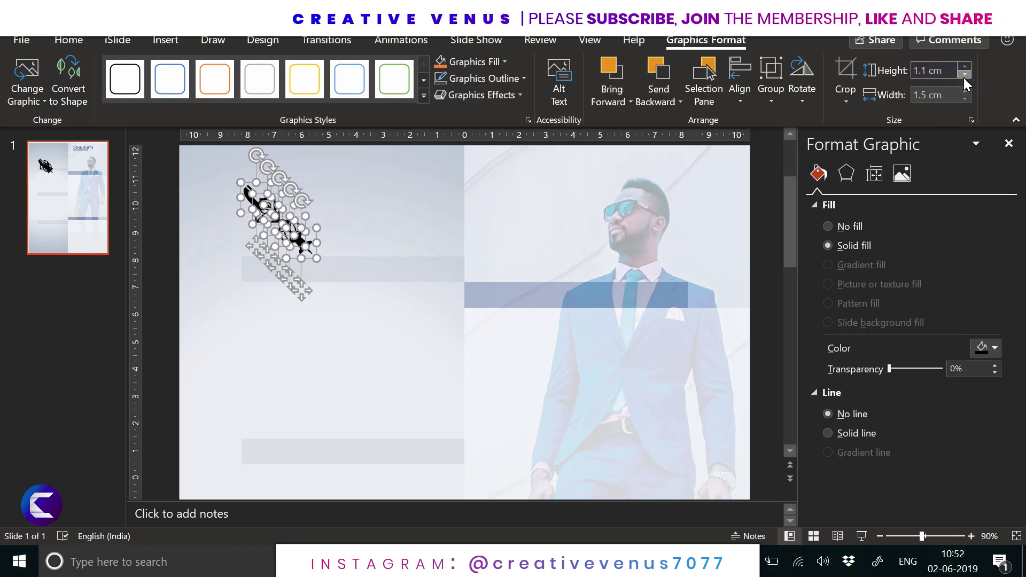
Step: Reduce the five selected icons to 0.6 cm high and fill them with dark blue
left_click(965, 77)
left_click(964, 78)
left_click(965, 77)
left_click(965, 77)
left_click(965, 77)
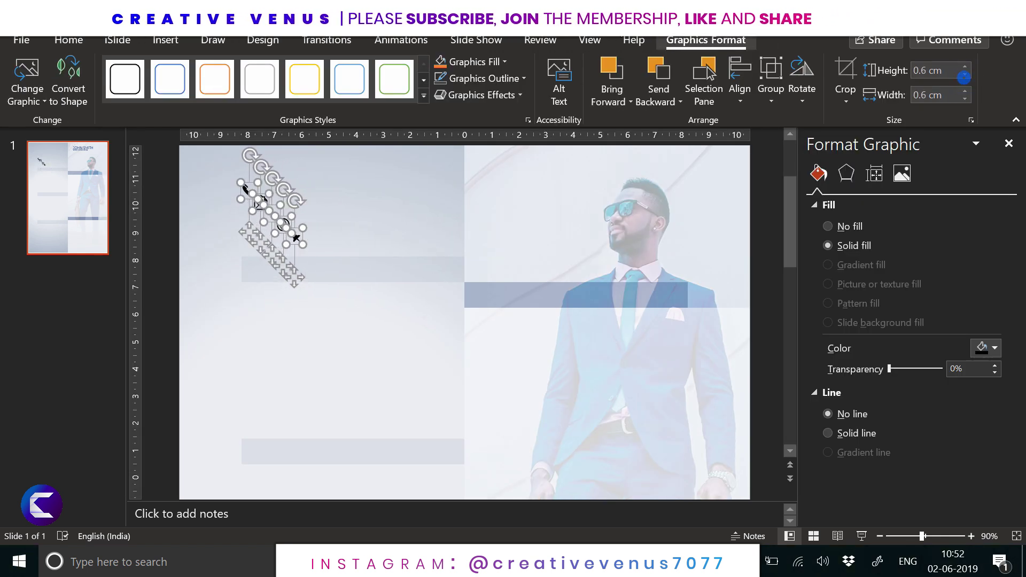
left_click(496, 62)
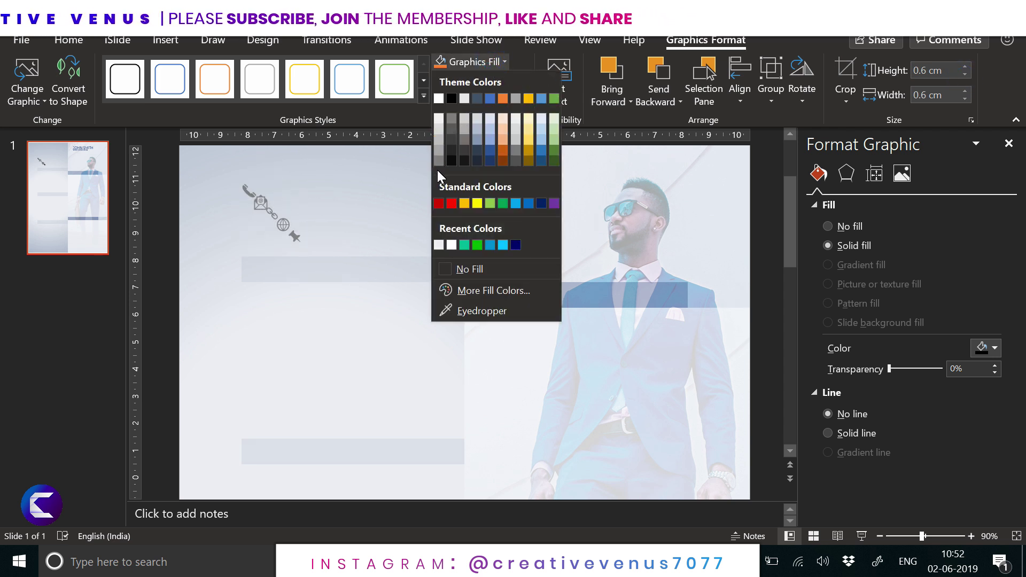
left_click(540, 204)
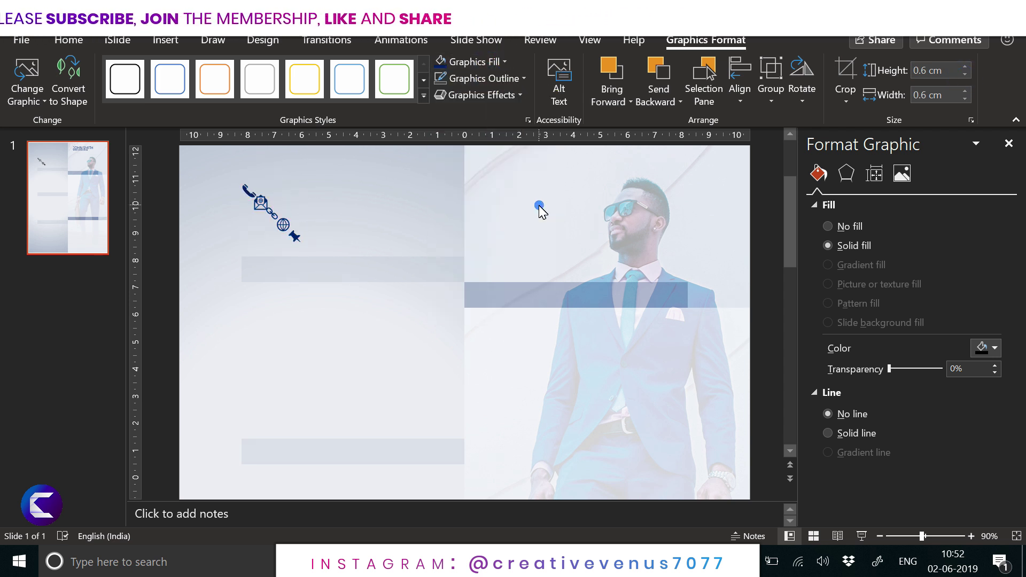
left_click(965, 74)
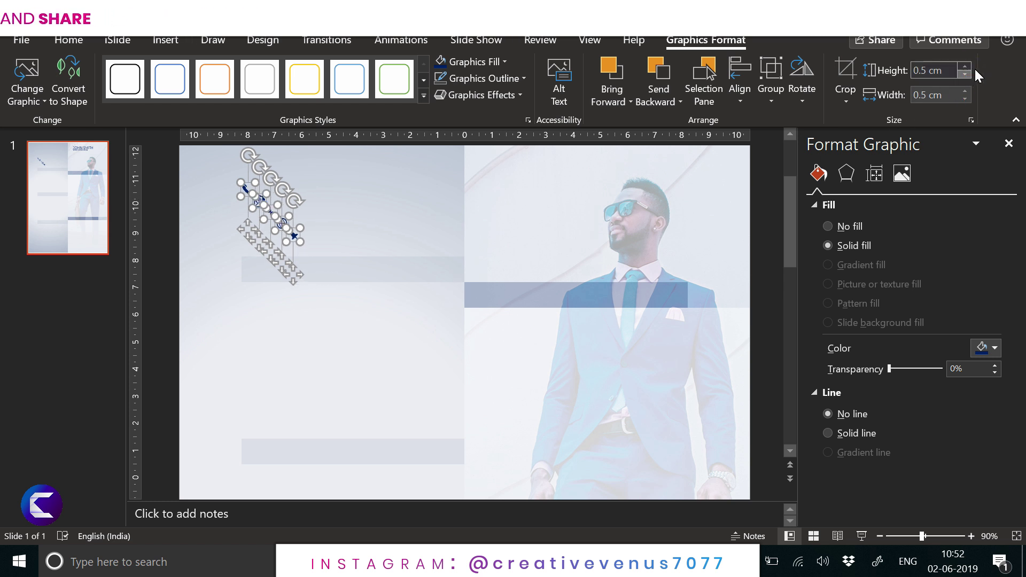
left_click(966, 66)
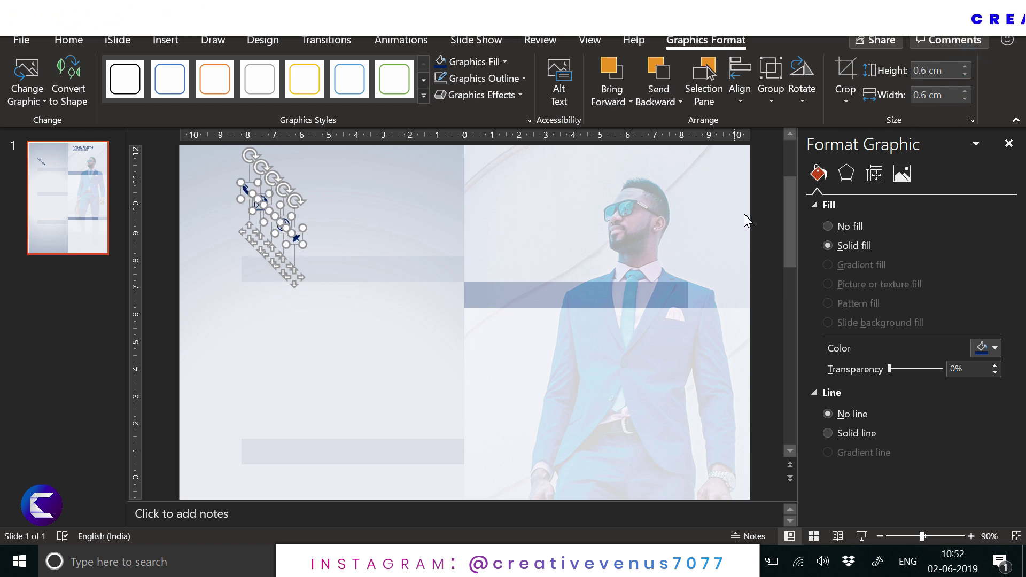
left_click(758, 229)
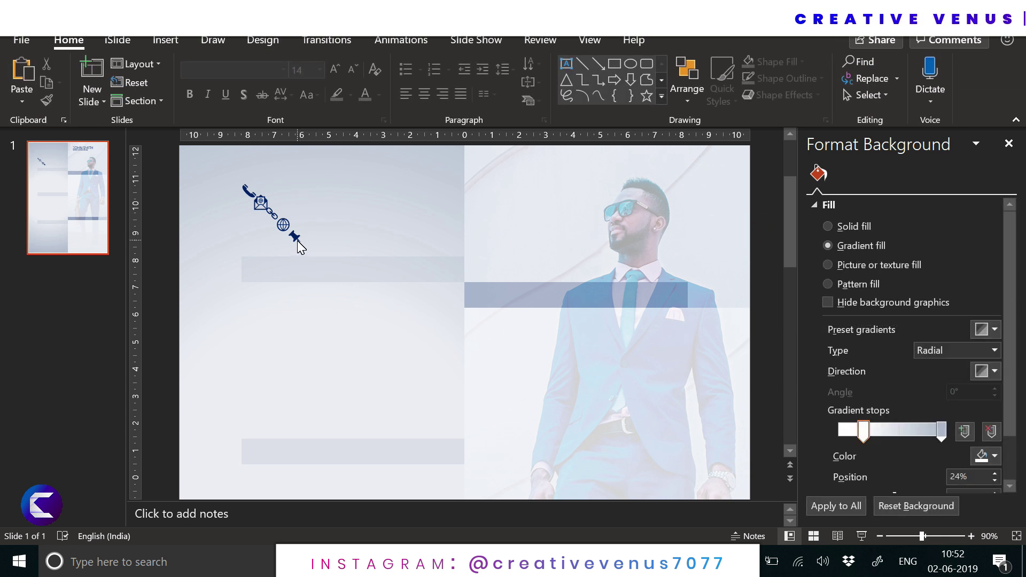
Step: Stack the phone, envelope and pushpin icons in a vertical column near the outer edge of the left panel
left_click_drag(301, 247, 207, 249)
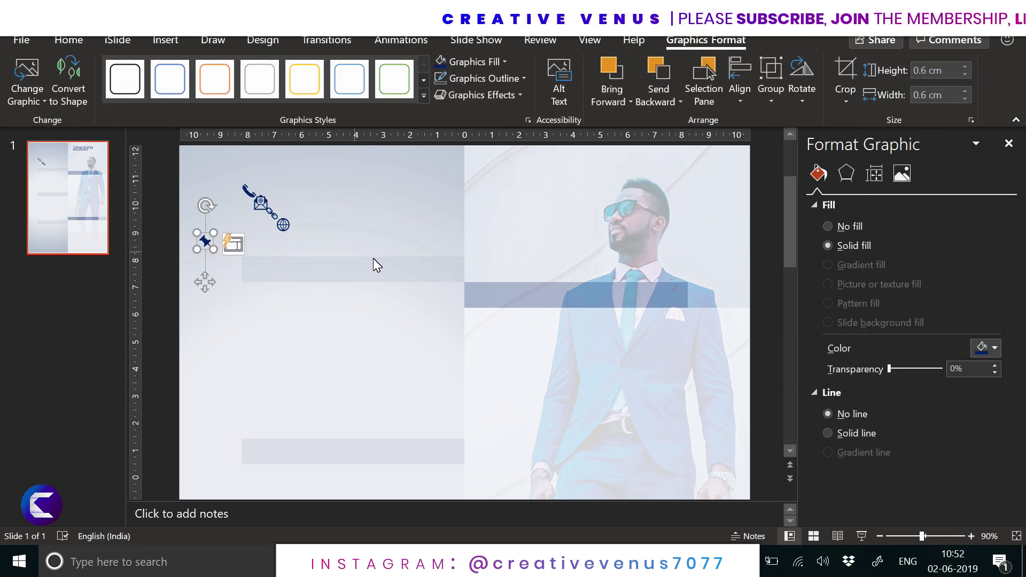
scroll(373, 264, "up", 3)
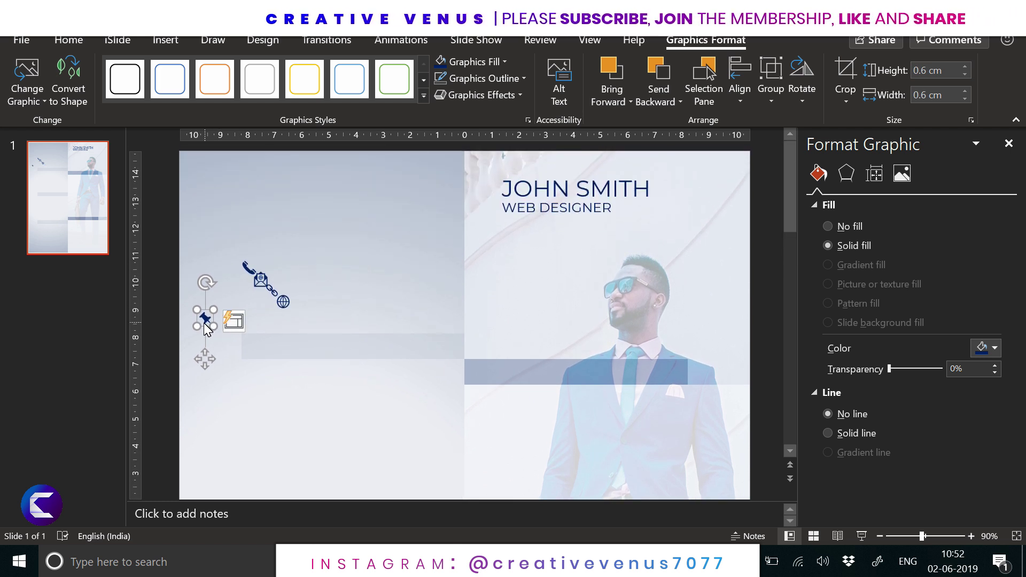
left_click_drag(205, 320, 213, 265)
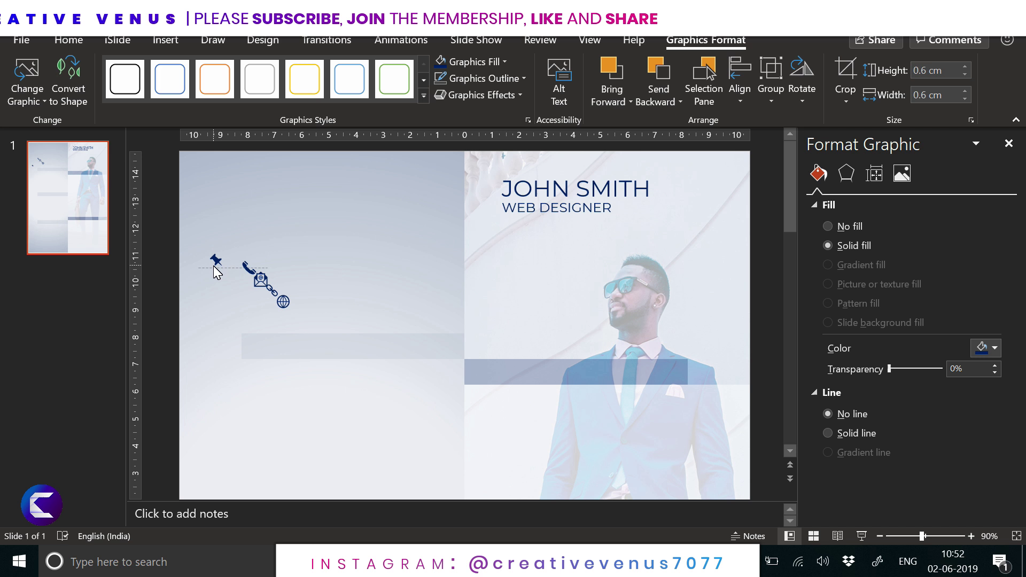
left_click(261, 281)
left_click_drag(264, 324, 220, 282)
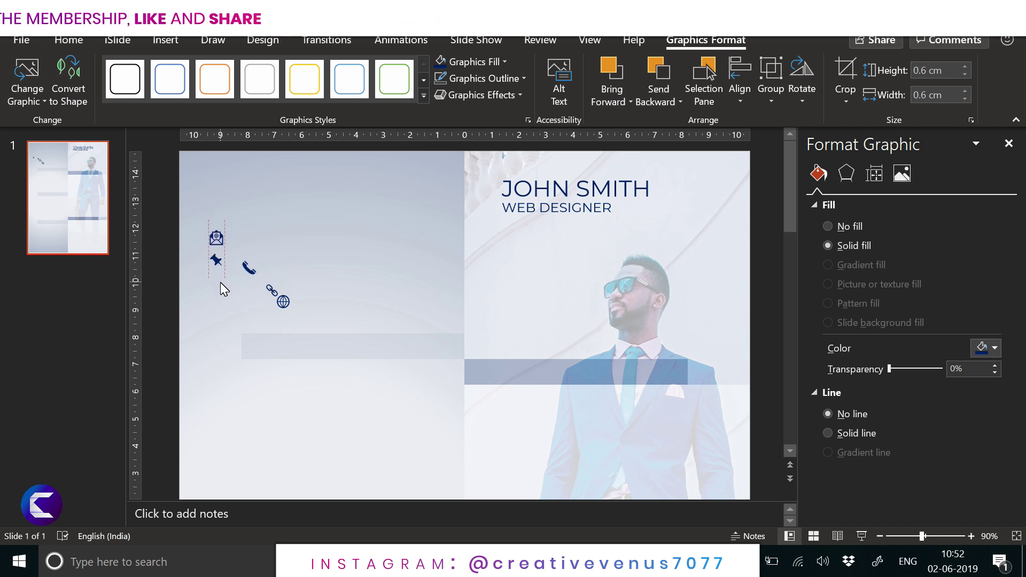
left_click(250, 269)
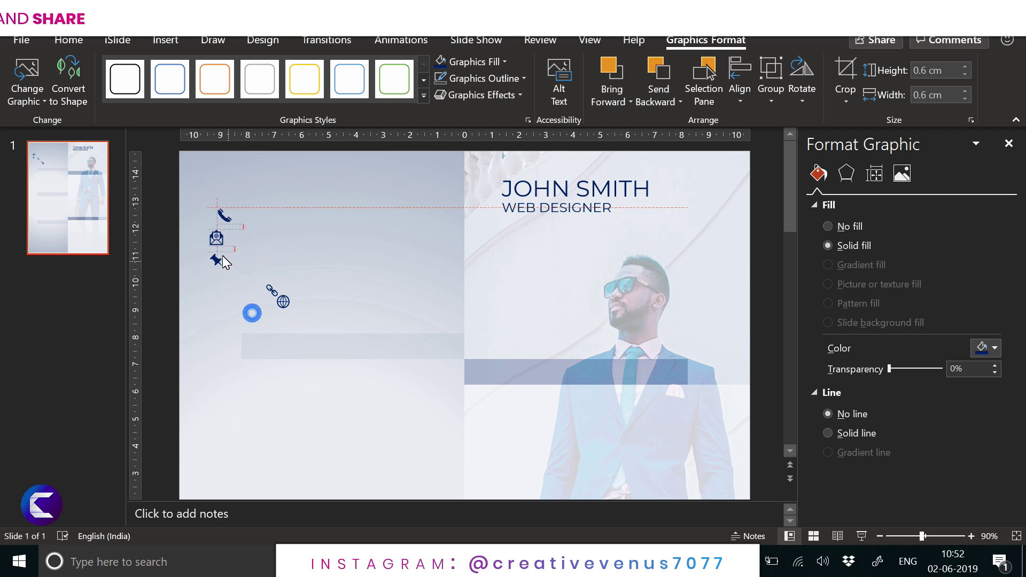
left_click_drag(223, 261, 222, 261)
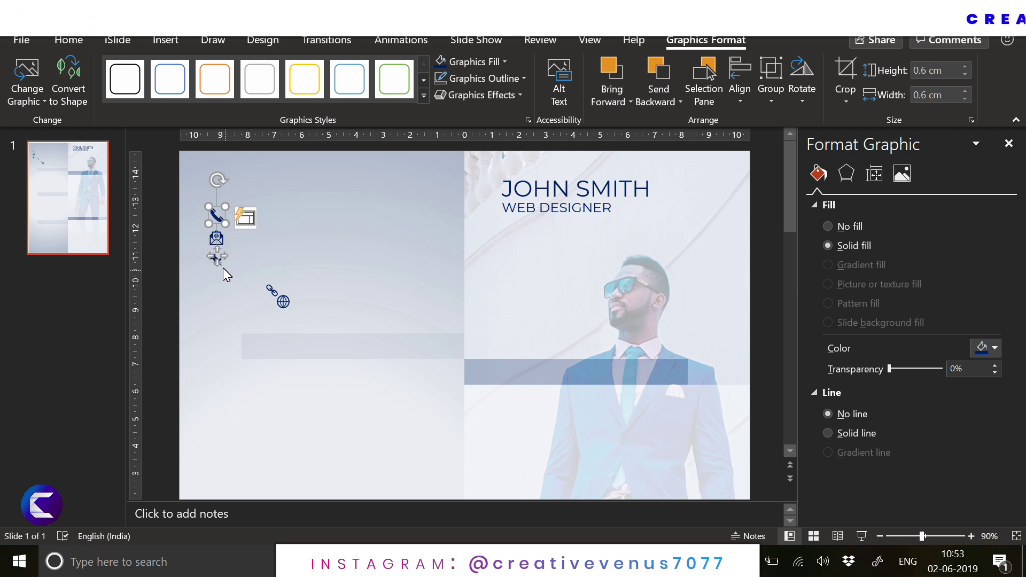
left_click(171, 277)
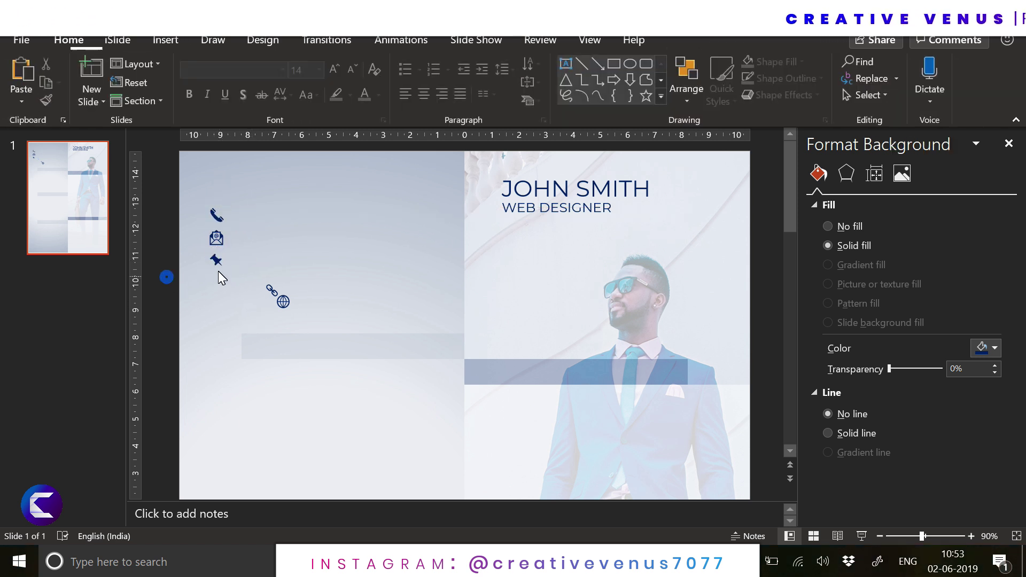
Step: Place the link and globe icons beneath the envelope in the column and move the pushpin to its end
left_click(216, 262)
left_click_drag(218, 288, 217, 314)
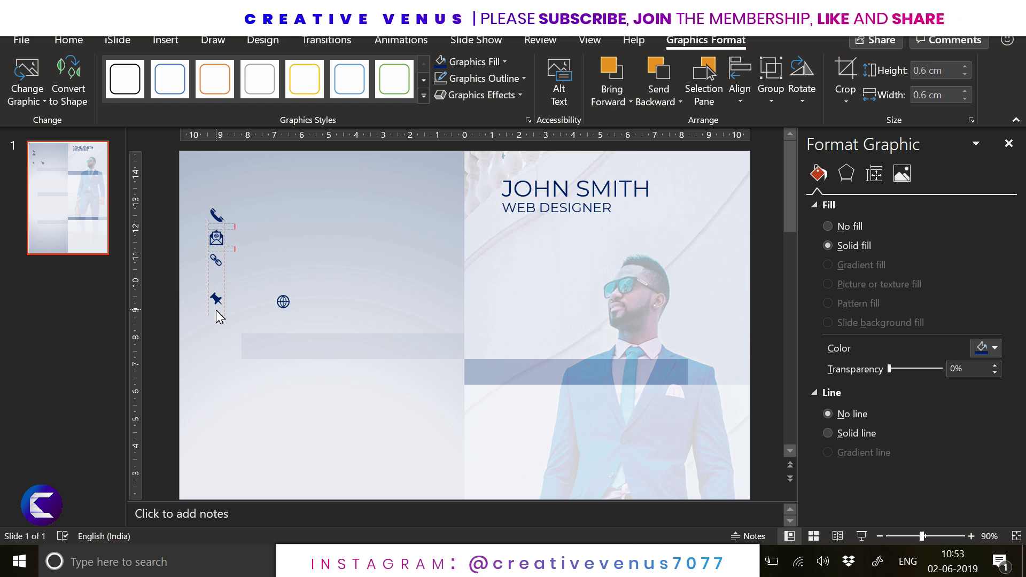
left_click_drag(284, 346, 213, 327)
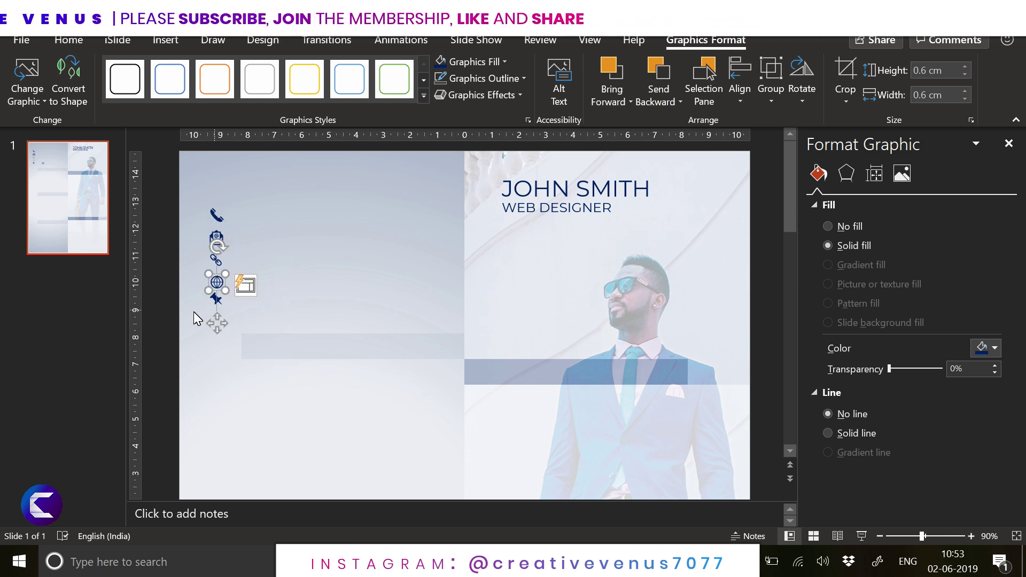
left_click(163, 313)
left_click(216, 299)
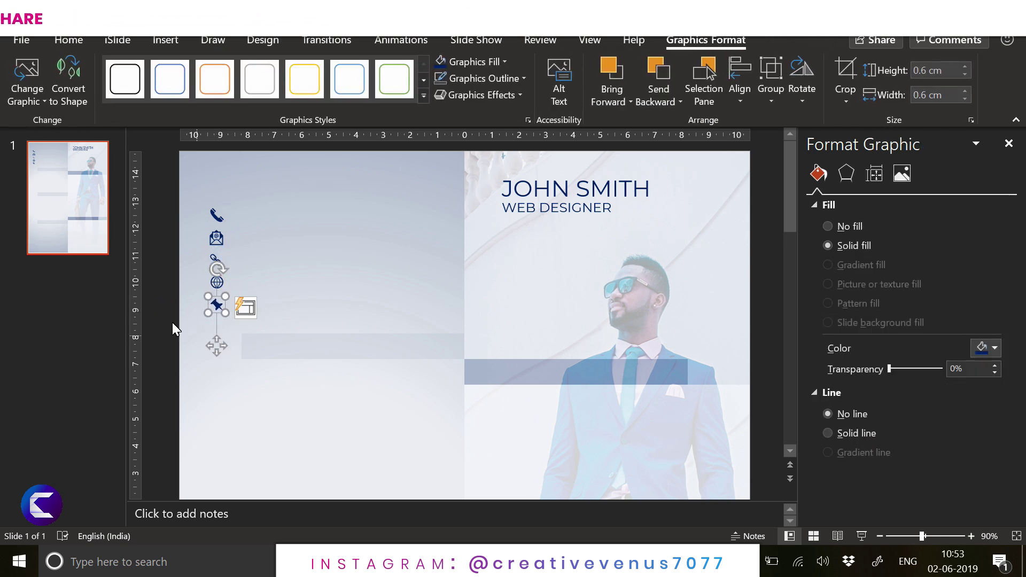
left_click(166, 310)
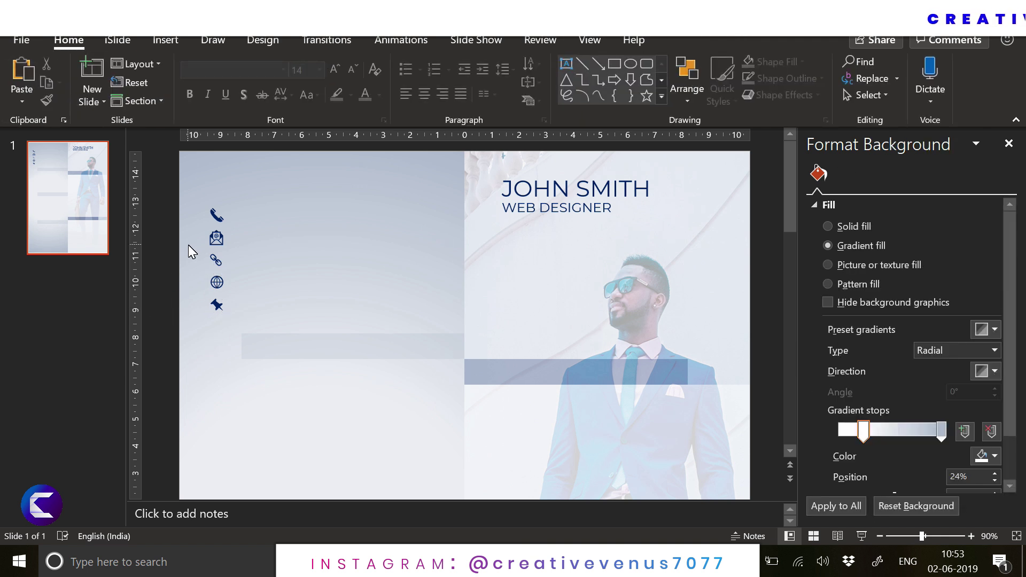
Step: Add a text box below the job title and start its text with "1M Followers on You"
left_click(167, 49)
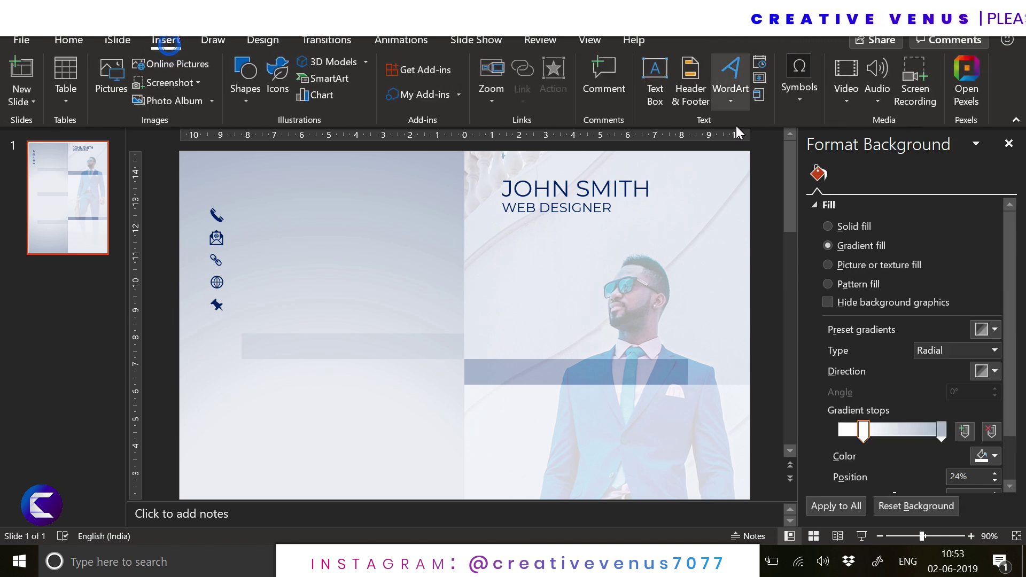
left_click(655, 98)
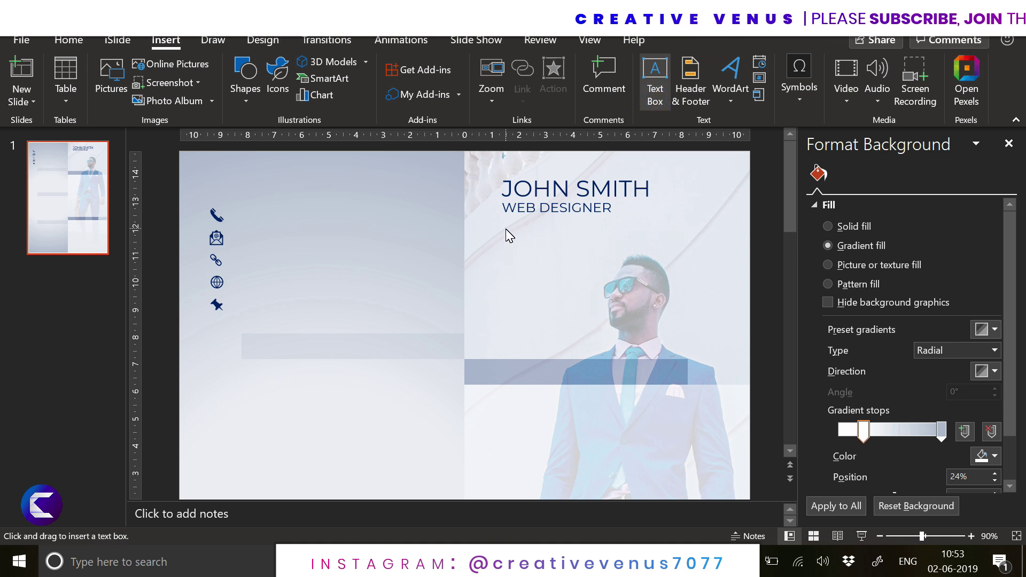
left_click_drag(505, 229, 697, 257)
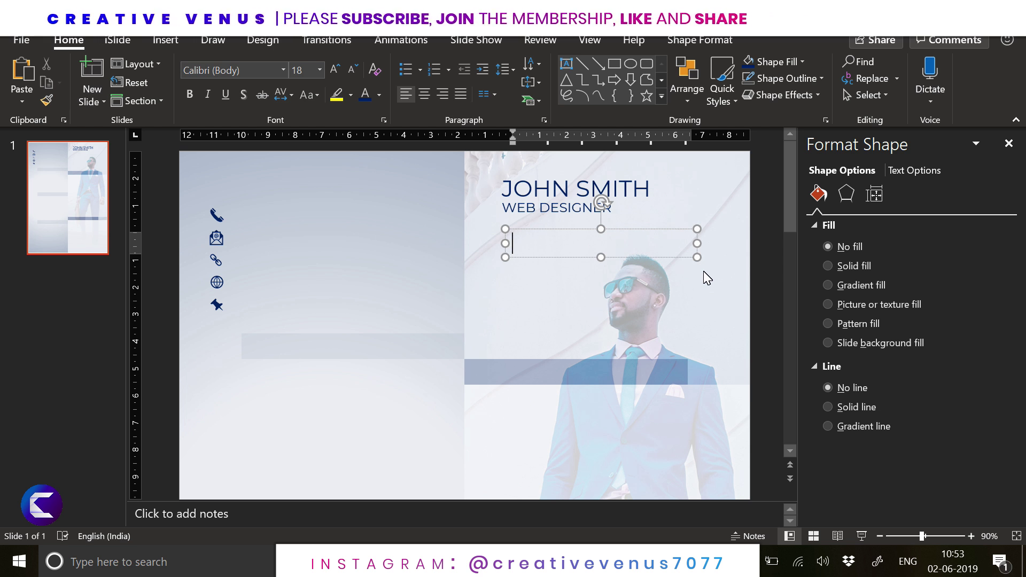
type("1M Followers on You")
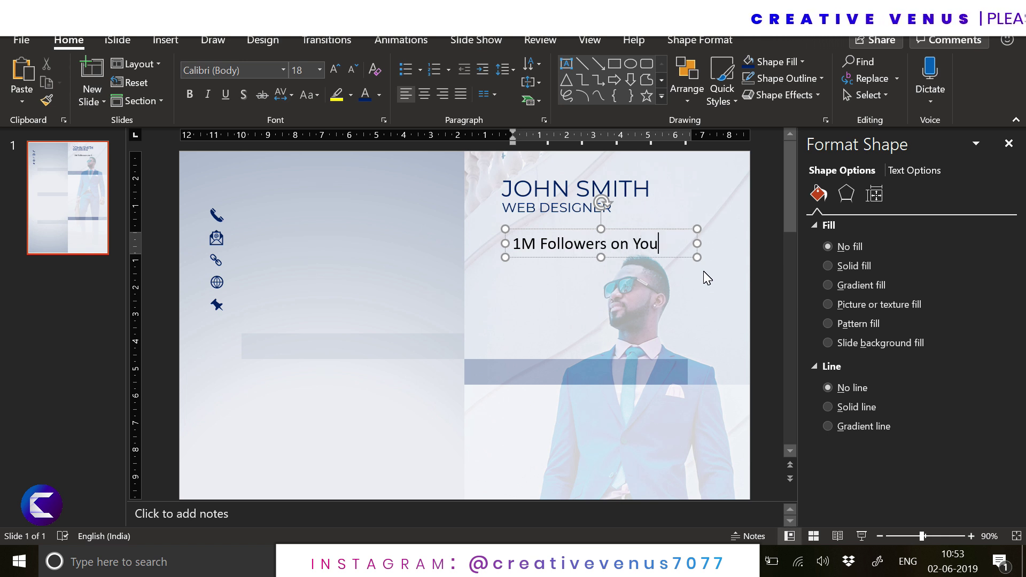
left_click(707, 277)
scroll(708, 278, "down", 4)
key("ctrl+v")
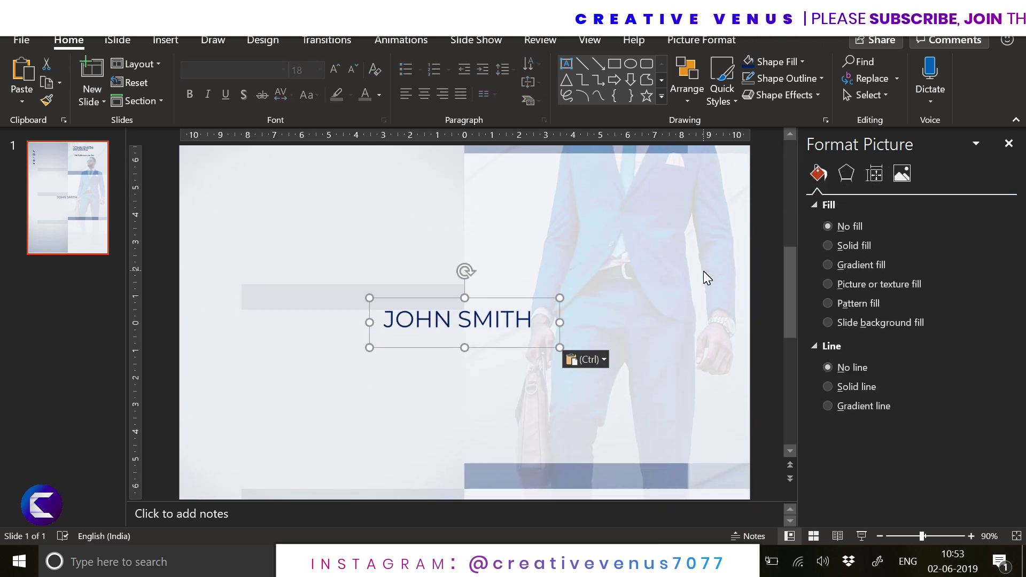
key("ctrl+z")
scroll(669, 284, "up", 4)
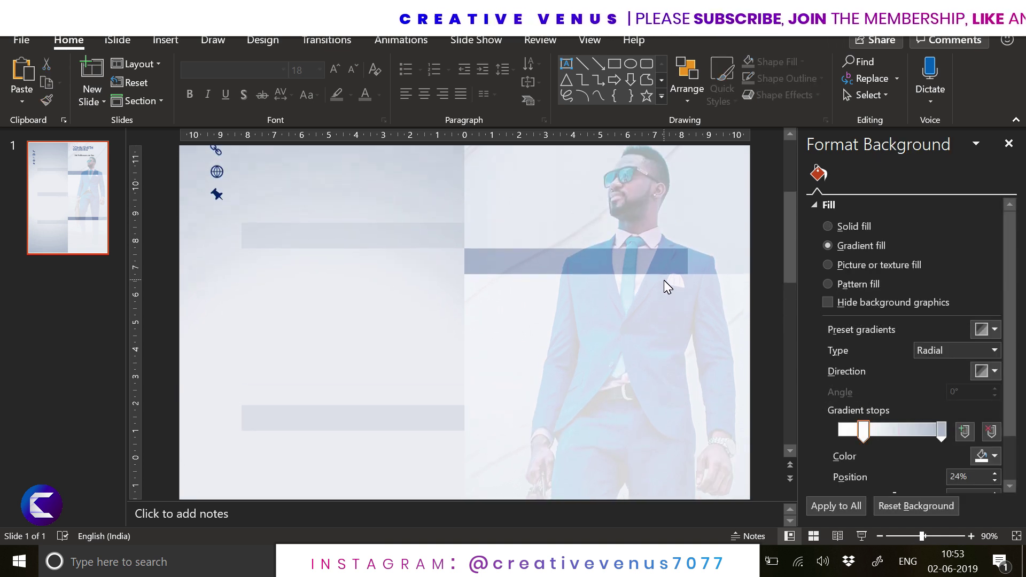
Step: Complete the line as "1M Followers on YouTube" and add a second line reading "500K Followers on Twitter"
left_click(643, 228)
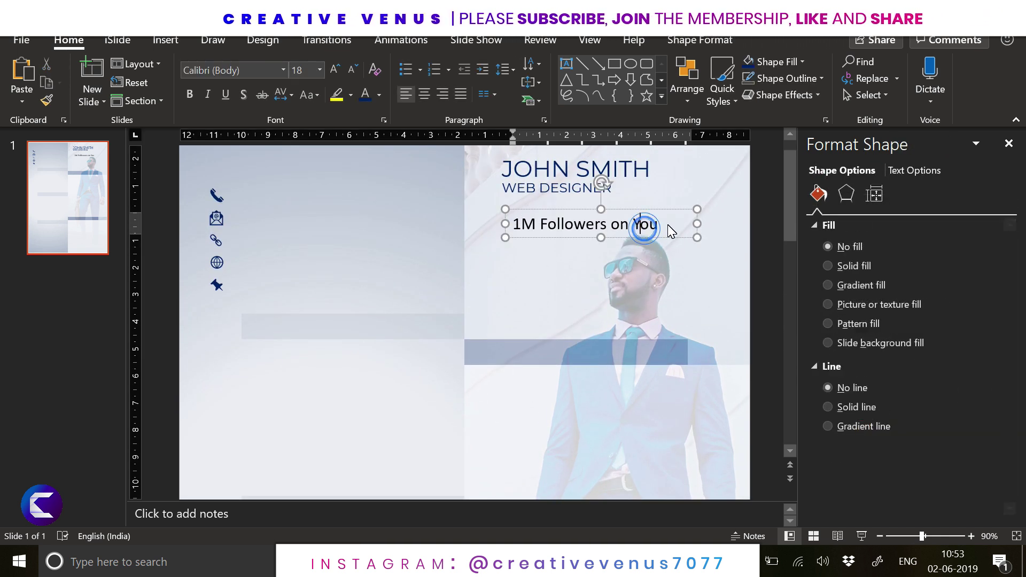
type("Tube")
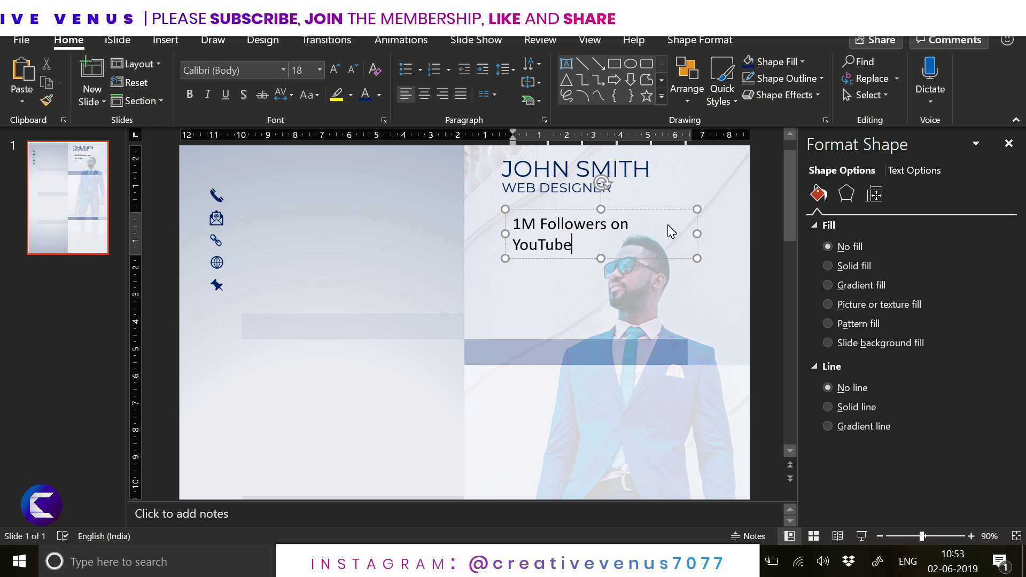
key("Return")
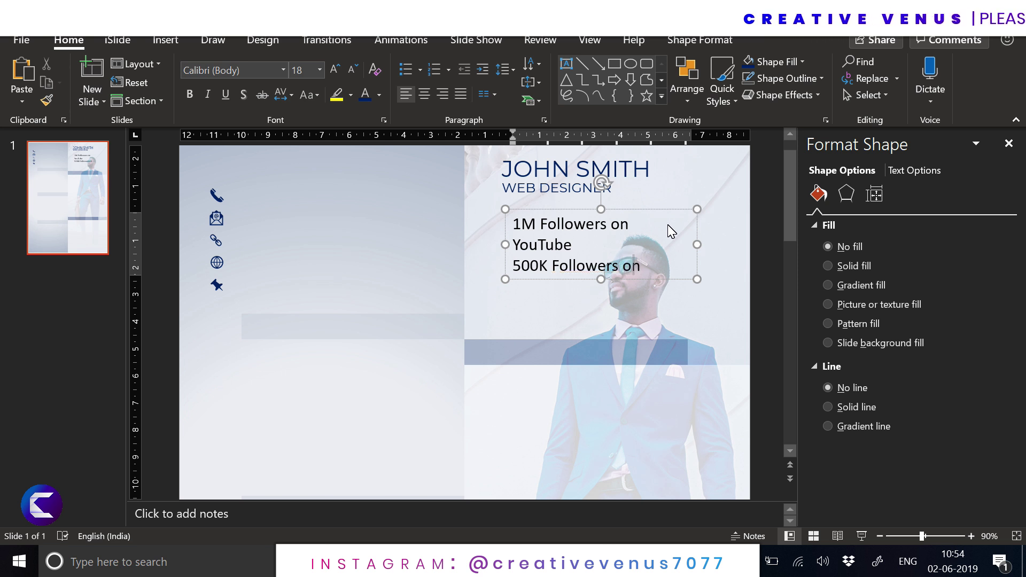
type("r")
Step: Format the followers text in dark blue Montserrat at 10 pt and align it beneath the job title
key("ctrl+a")
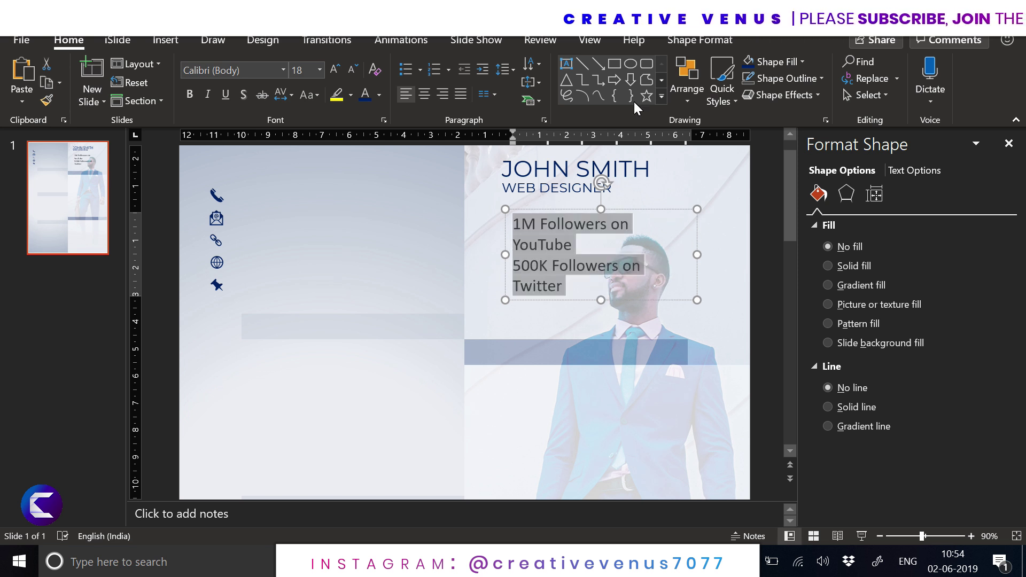
left_click(351, 72)
left_click(350, 73)
left_click(350, 72)
left_click(350, 73)
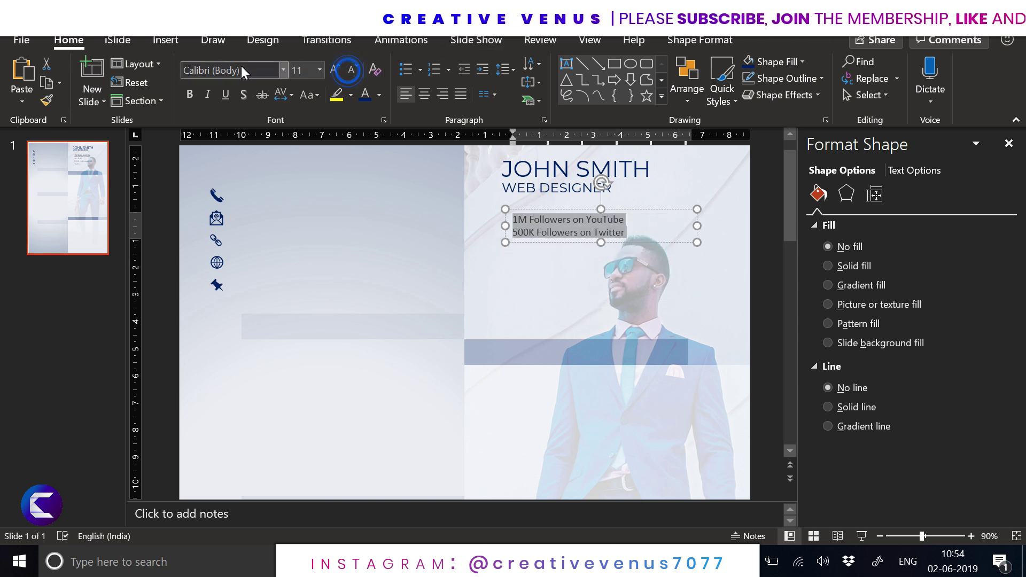
left_click(240, 69)
type("Montserrat")
key("Return")
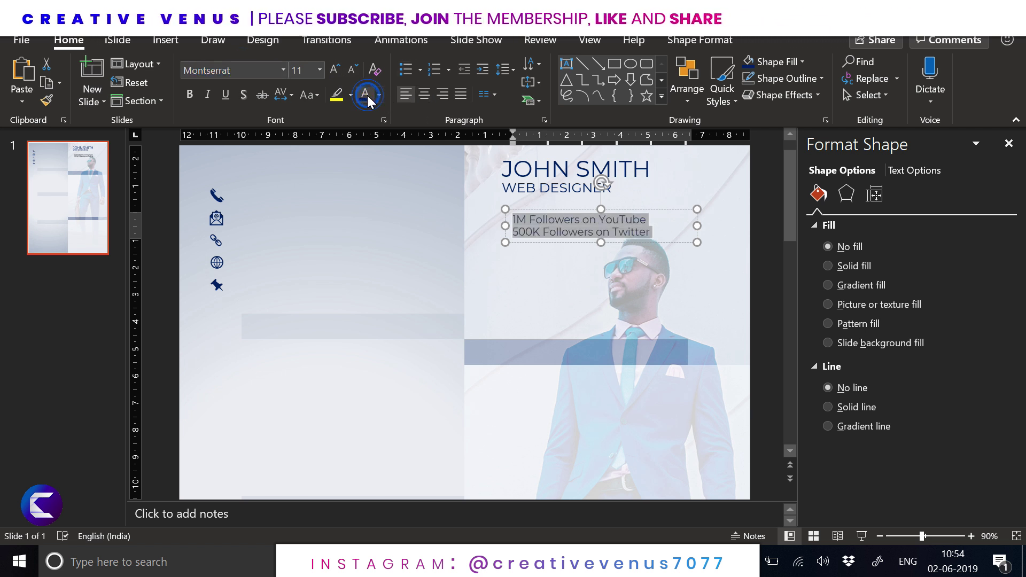
left_click_drag(536, 211, 530, 204)
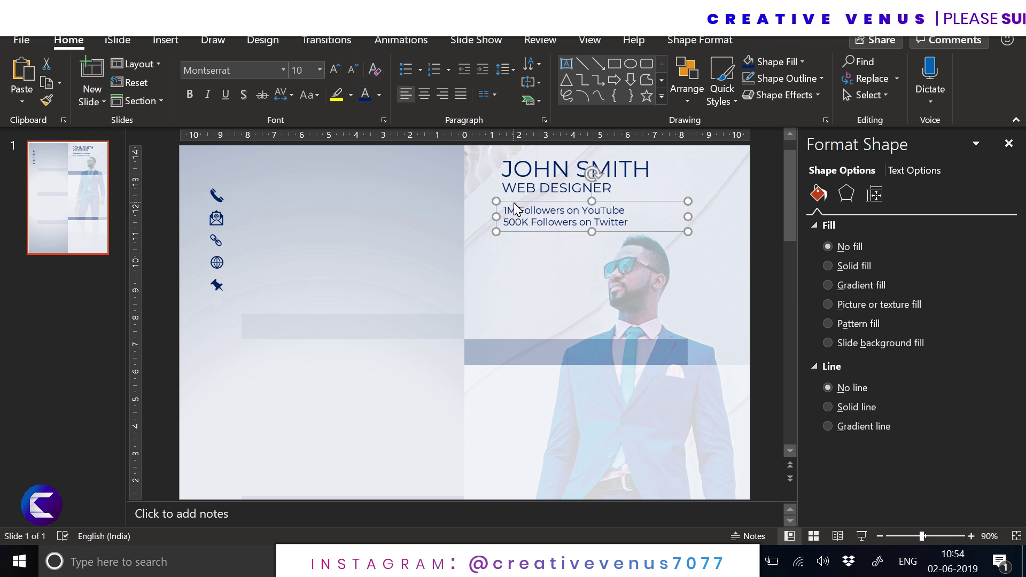
left_click(765, 264)
Step: Draw a small semi-transparent blue rectangle between the page's center line and the name heading, and shift the icon column up slightly
left_click(168, 39)
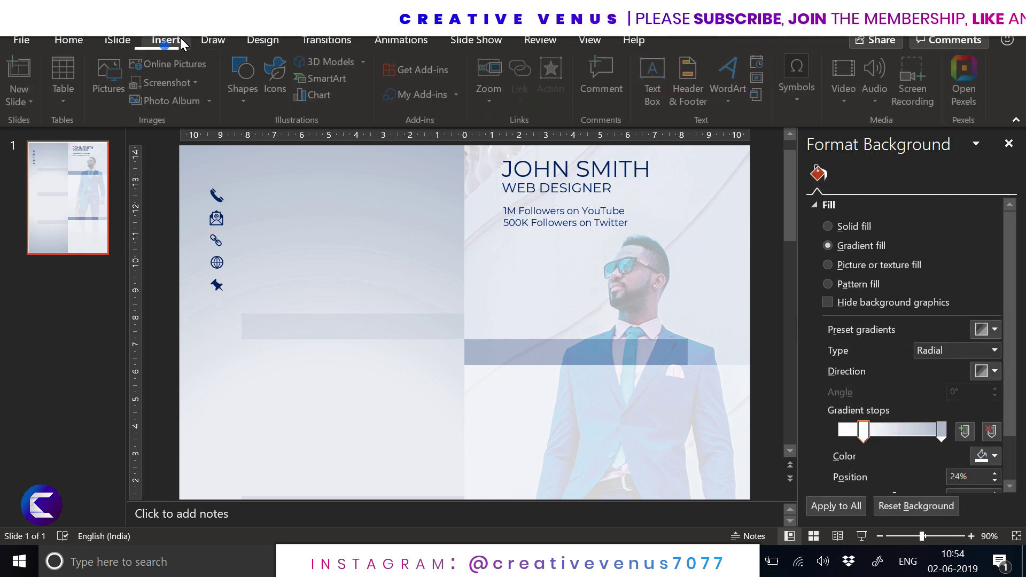
left_click(249, 107)
left_click(287, 140)
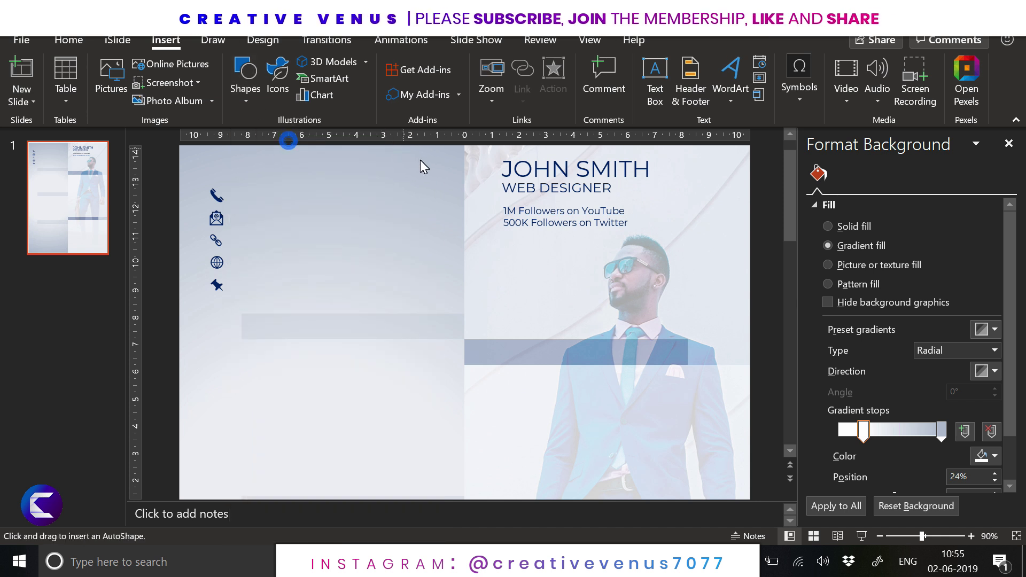
left_click_drag(464, 156, 500, 201)
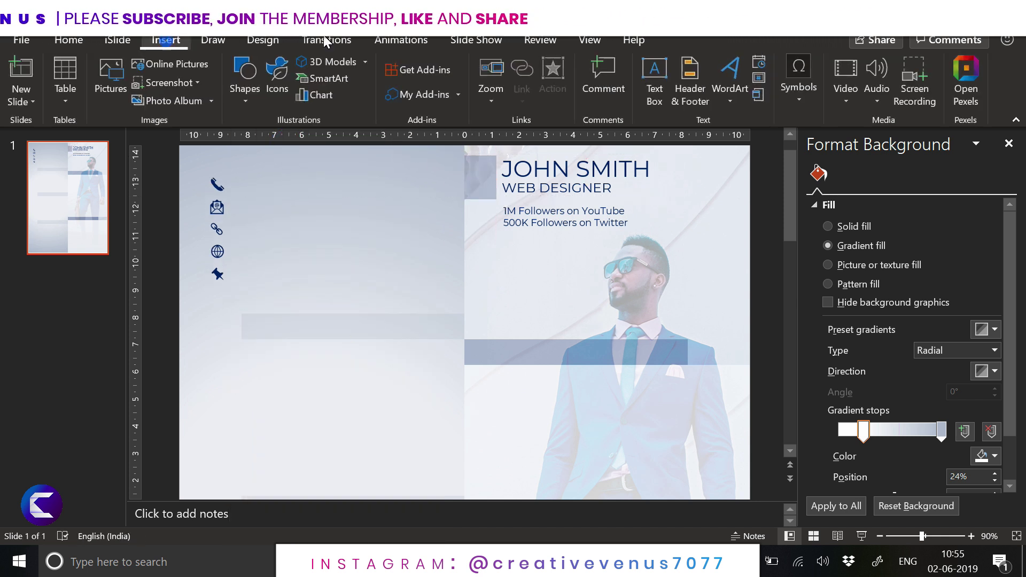
Step: Add a text box beside the phone icon and enter the contact's phone number
left_click(657, 97)
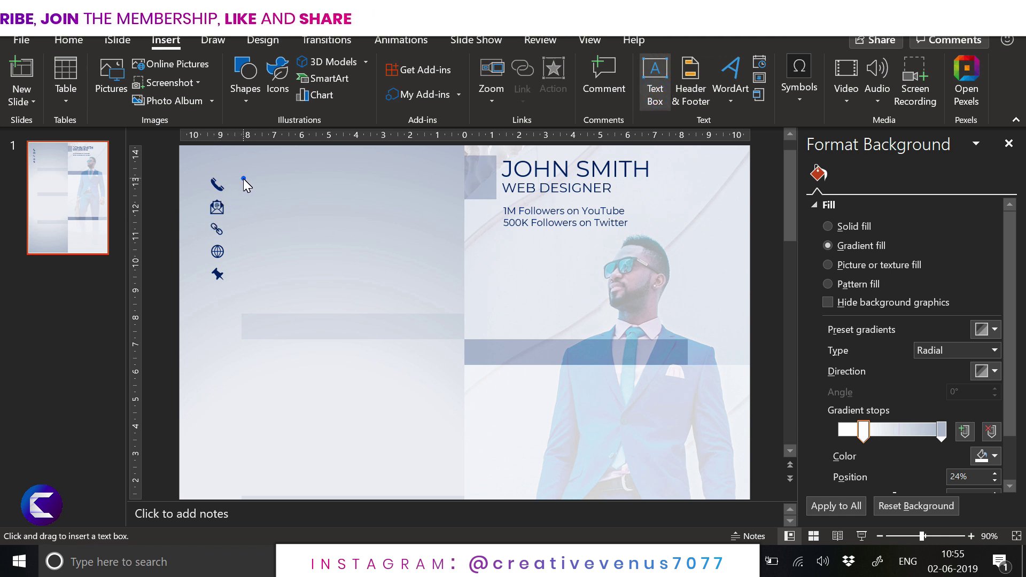
left_click_drag(381, 193, 399, 189)
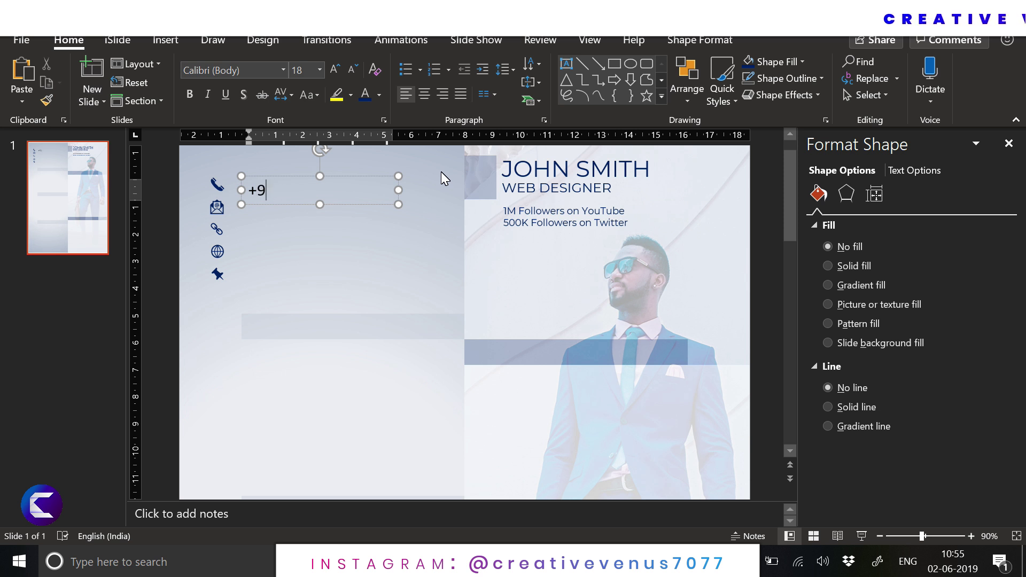
type("+001")
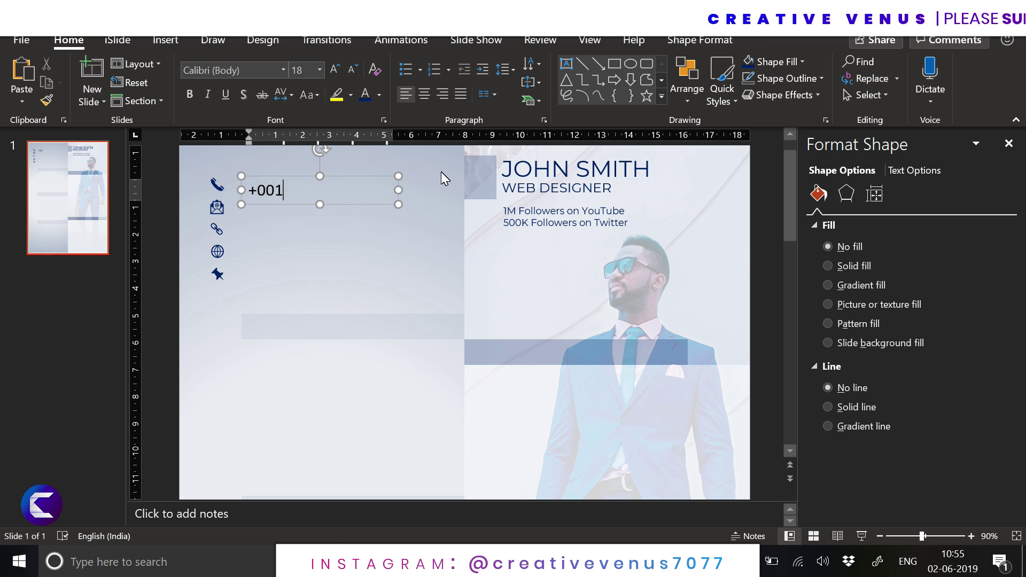
type("-000-0000")
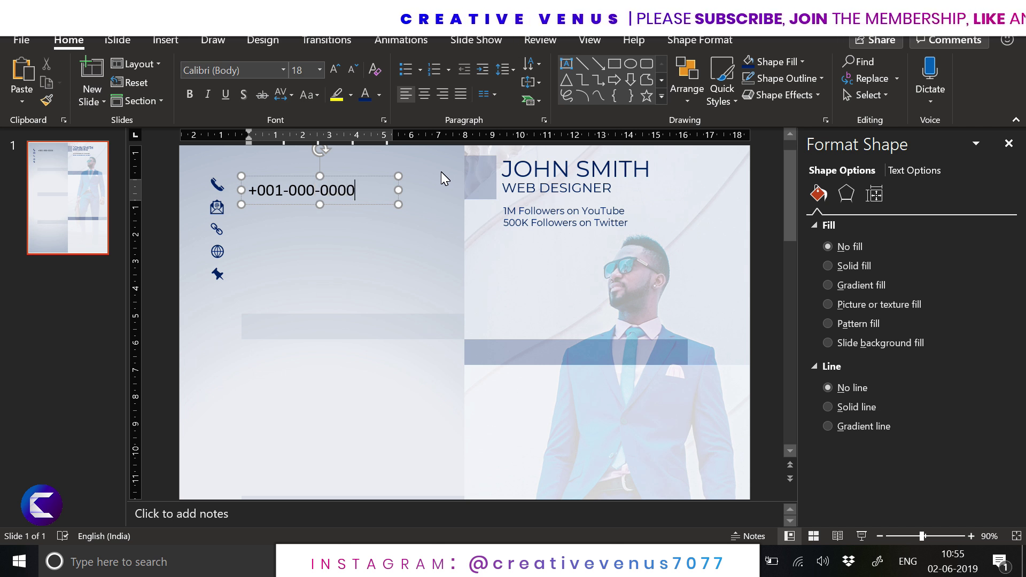
Step: Format the phone number in Montserrat at 10.5 pt and align its text box with the phone icon
key("ctrl+a")
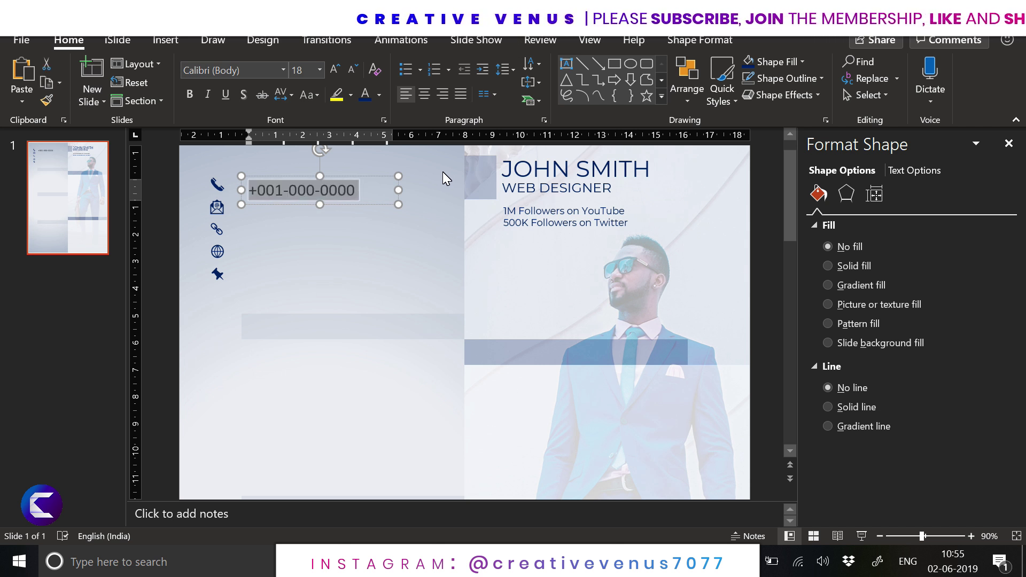
left_click(204, 71)
type("Montserrat")
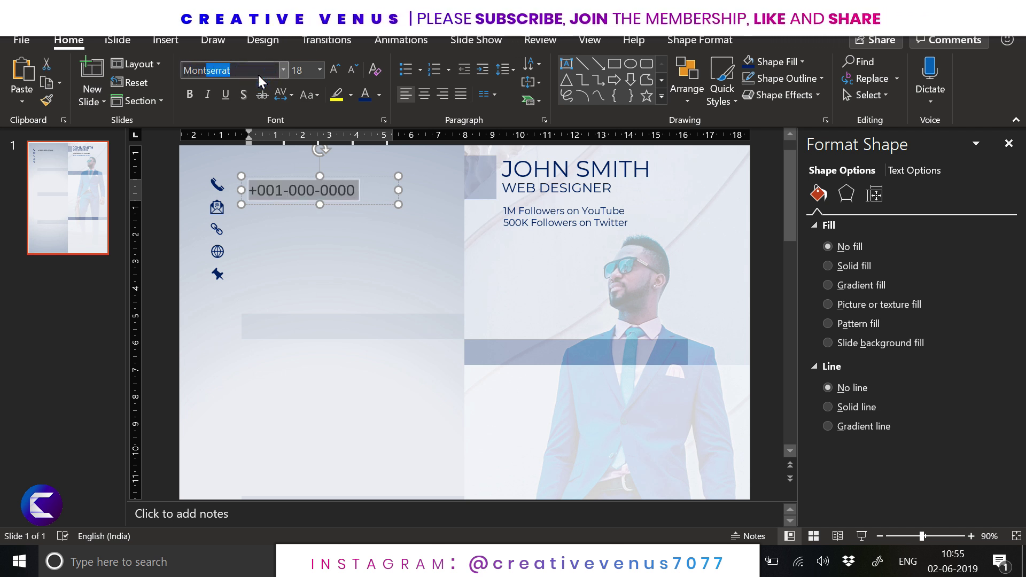
key("Return")
left_click(348, 69)
left_click(349, 70)
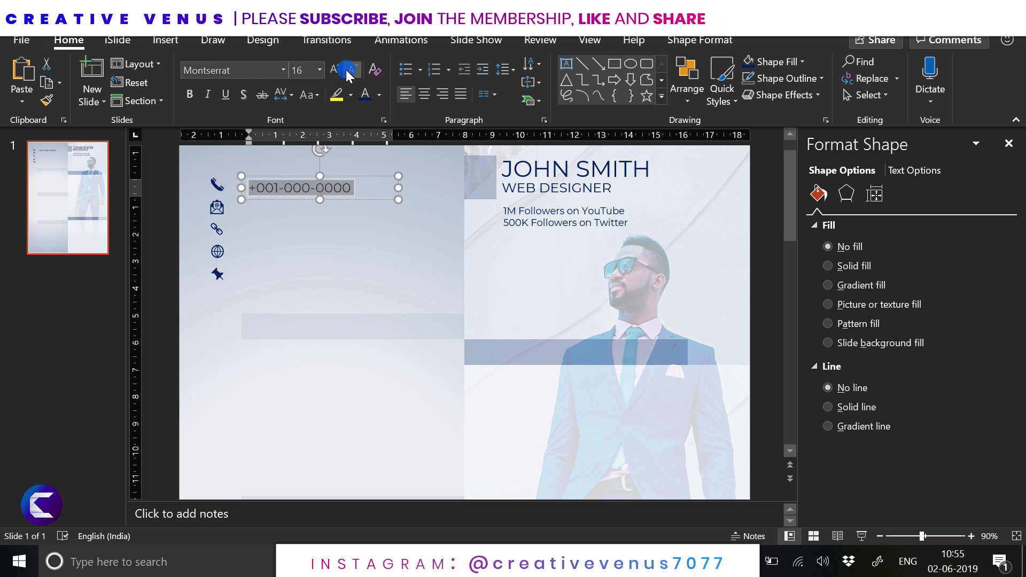
left_click(349, 69)
left_click(348, 69)
left_click(352, 71)
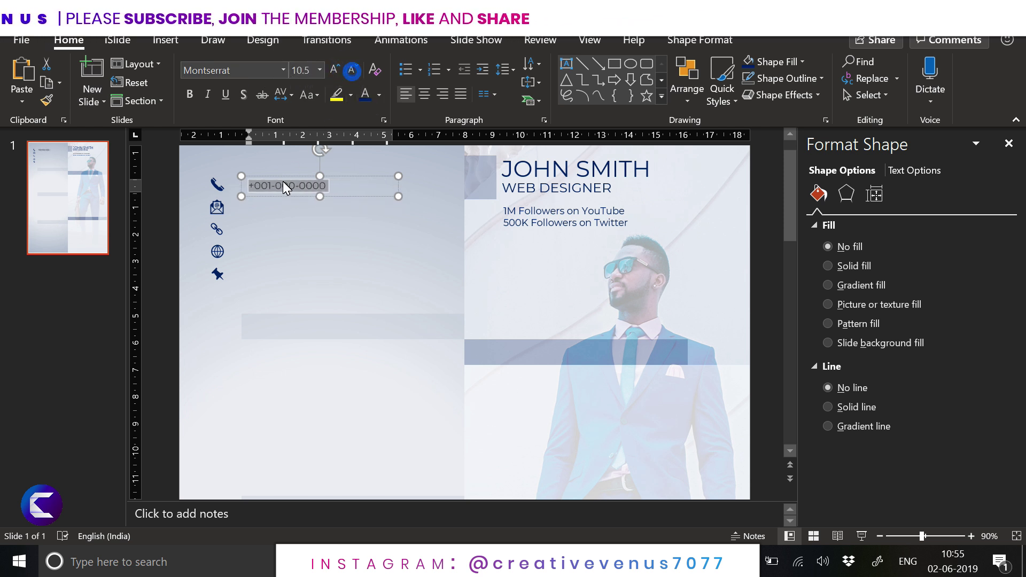
left_click_drag(284, 182, 273, 178)
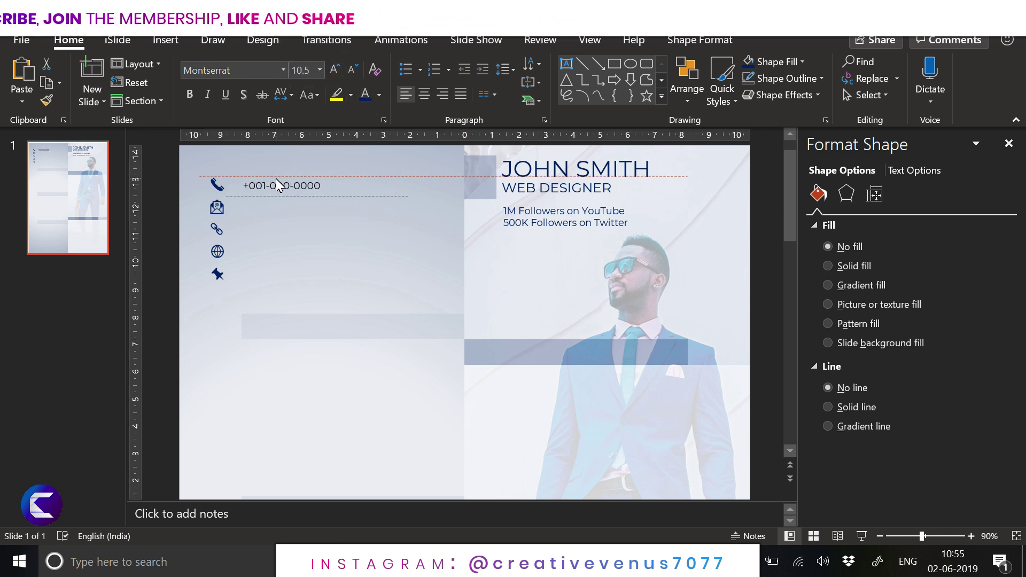
Step: Duplicate the phone number text box beside the envelope icon and replace its text with the contact's e-mail address
key("ctrl+d")
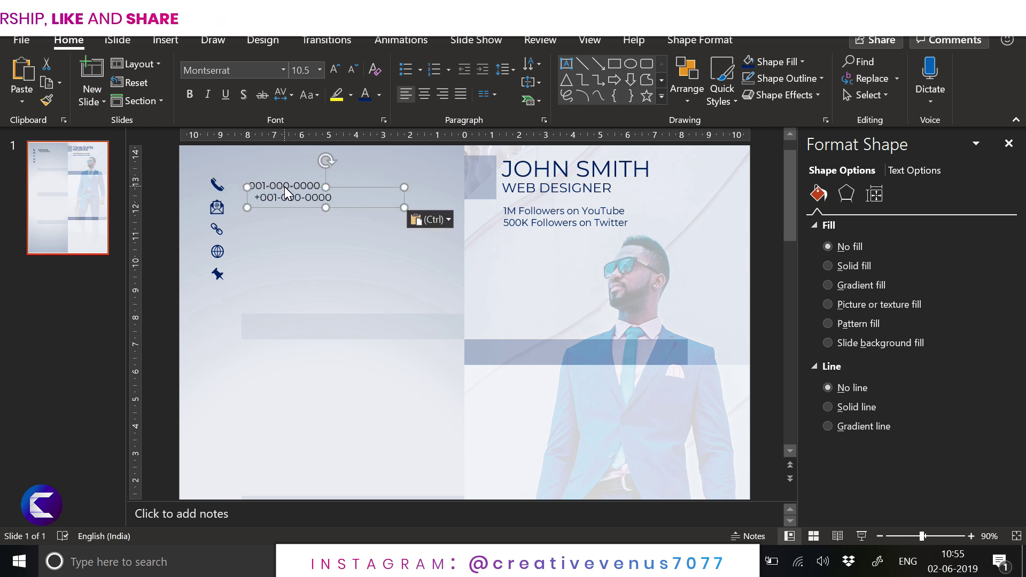
left_click_drag(272, 191, 272, 197)
triple_click(267, 204)
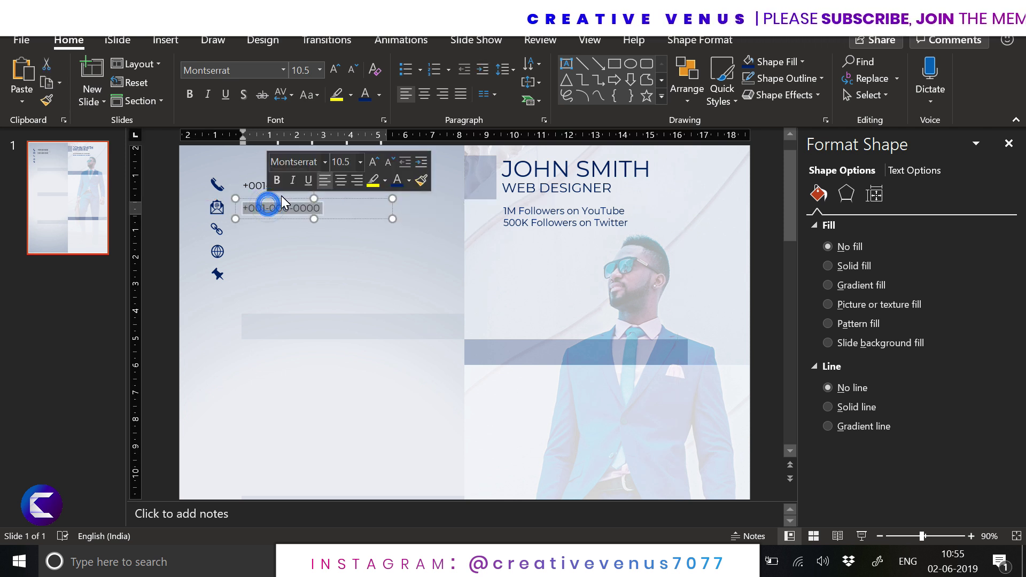
type("abc")
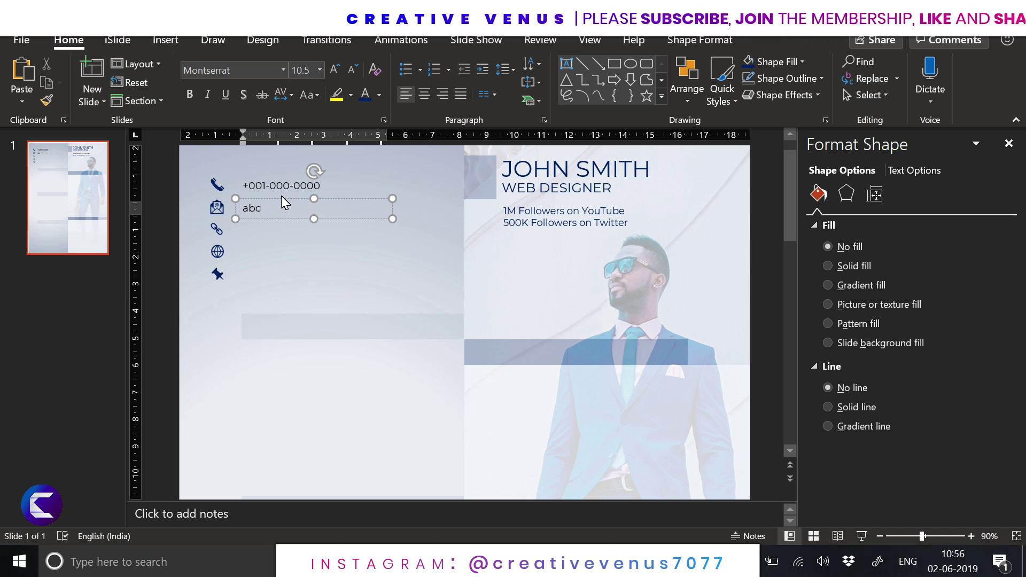
type("@xyz")
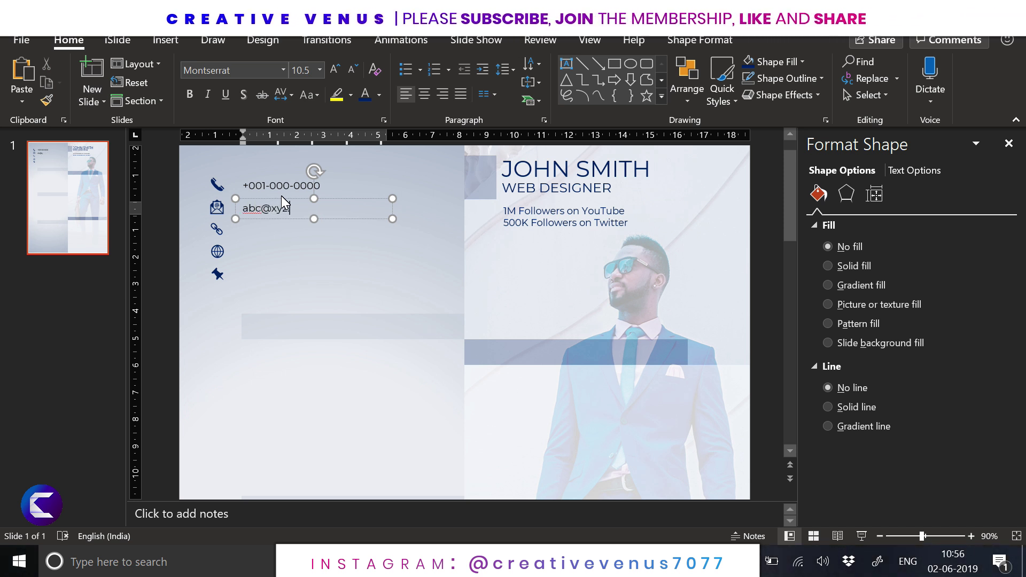
type(".com")
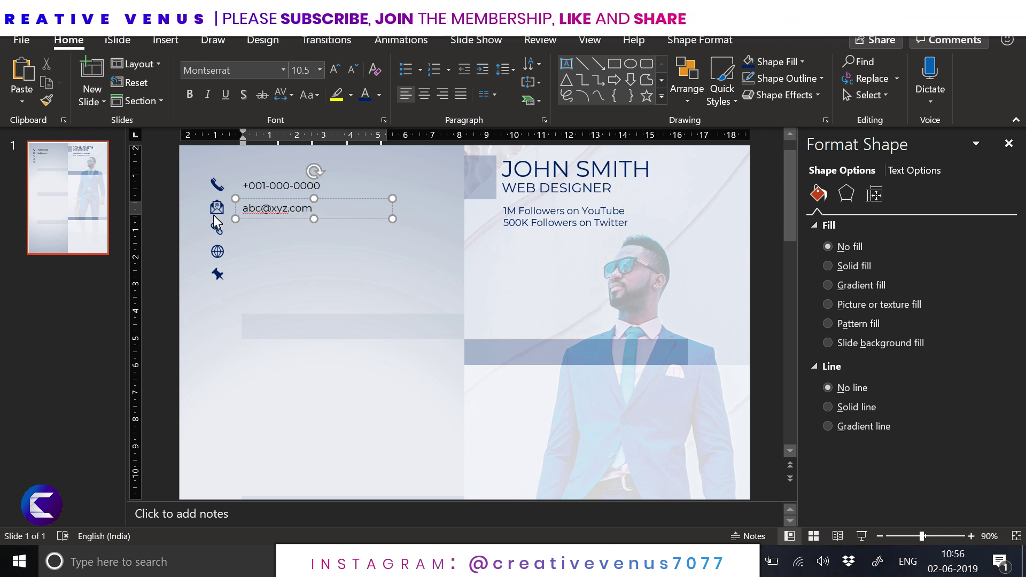
left_click(243, 222)
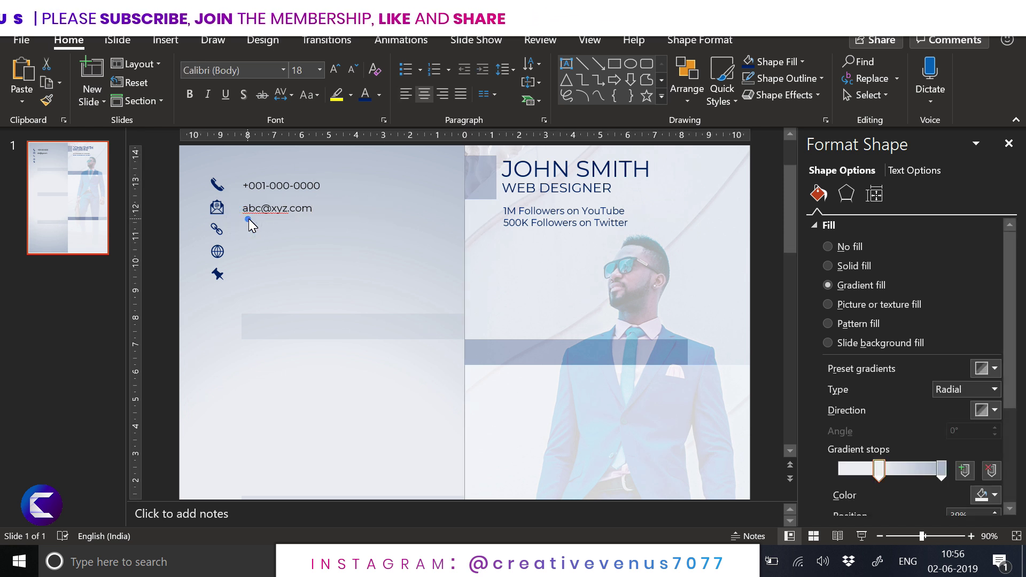
left_click(249, 217)
key("ctrl+d")
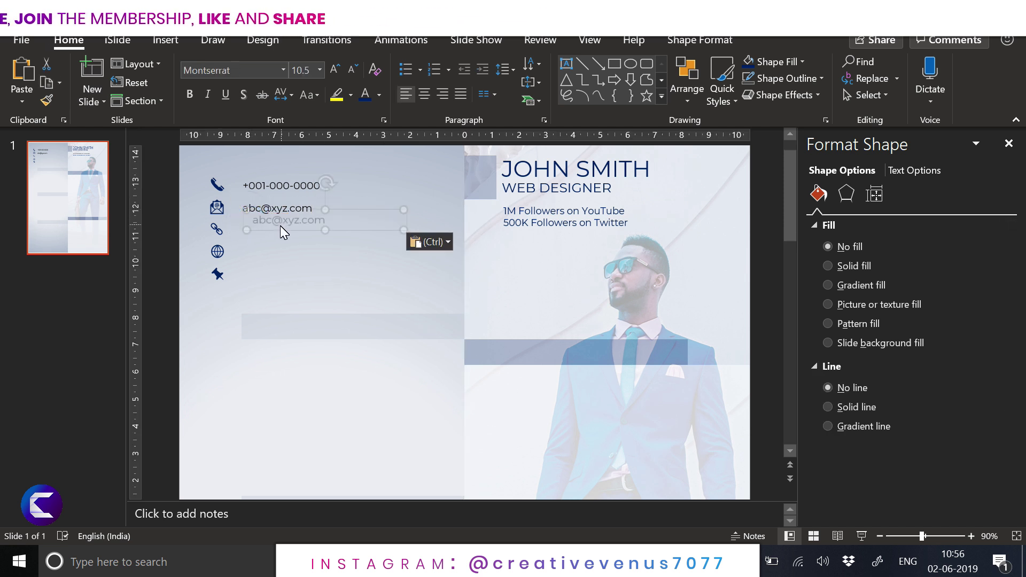
left_click_drag(265, 232, 254, 242)
left_click(255, 236)
double_click(265, 235)
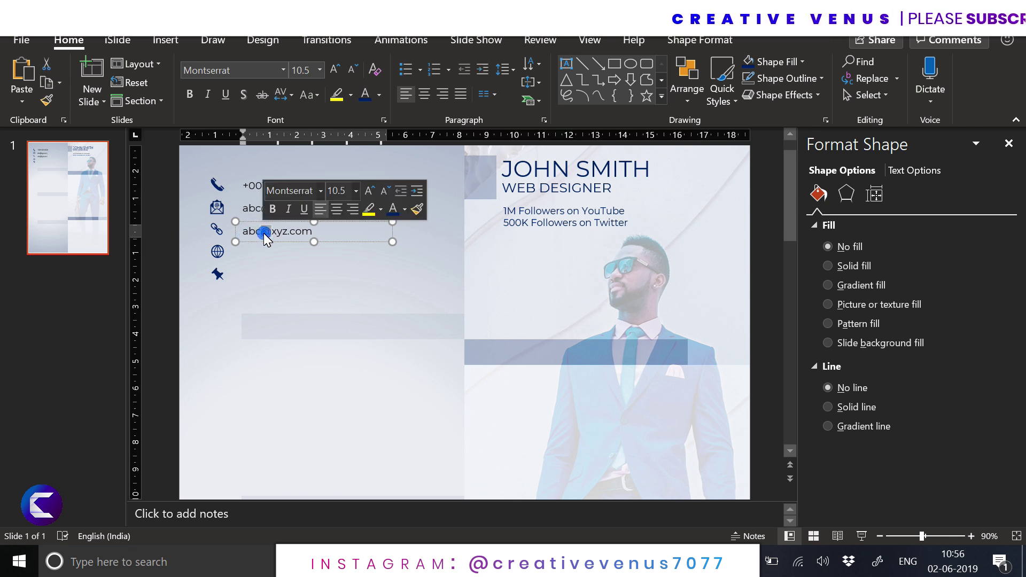
type("w")
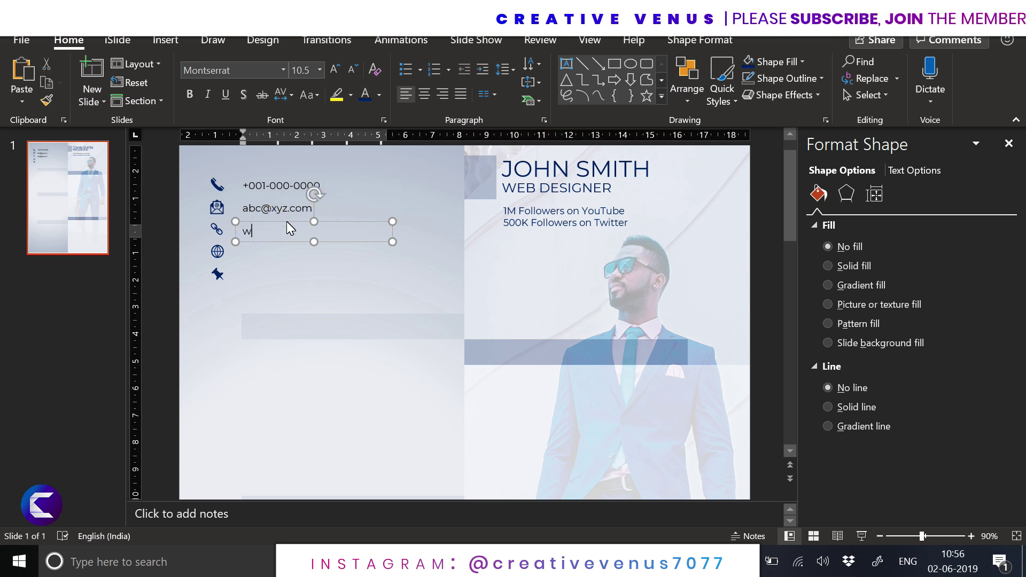
type("ww.website")
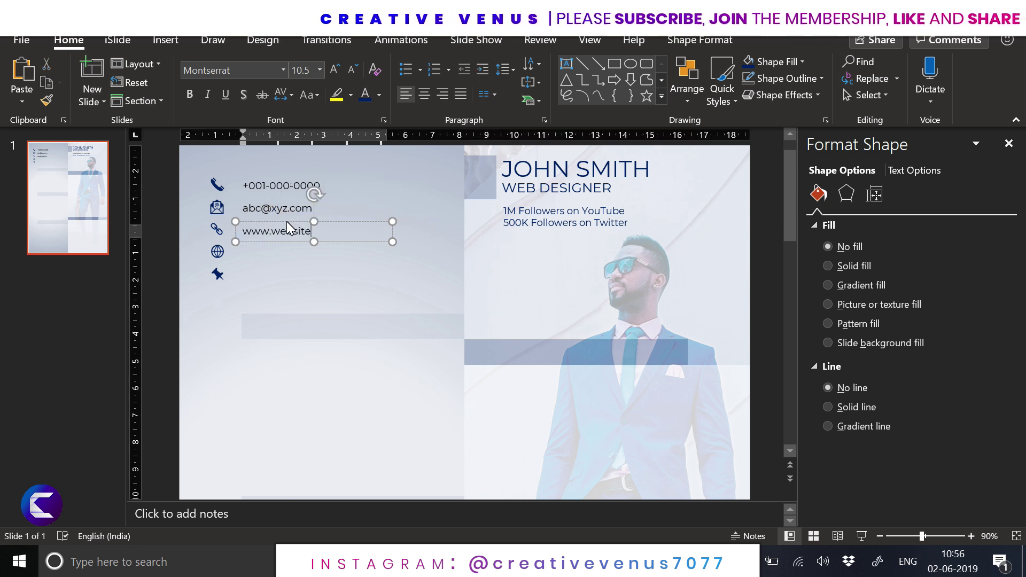
type(".xyz")
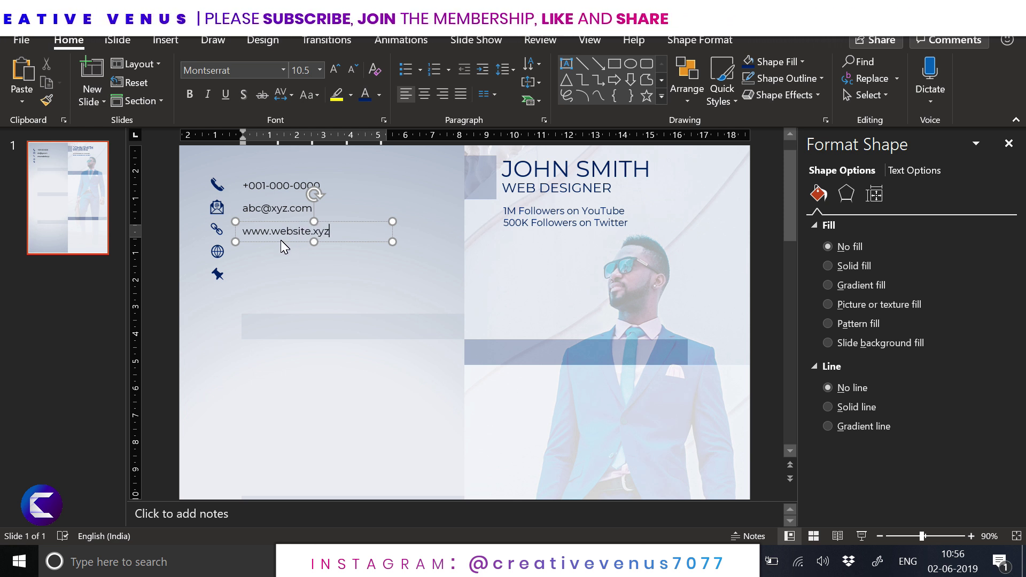
Step: Copy the website text box and place the copy beside the globe icon, aligned with the lines above
key("Escape")
key("ctrl+c")
key("ctrl+v")
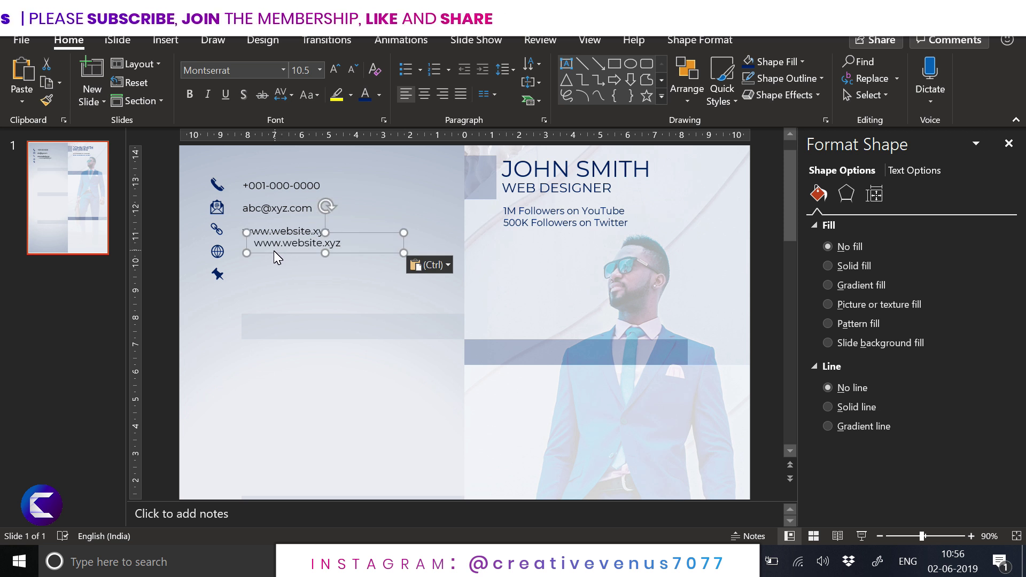
left_click_drag(269, 253, 257, 263)
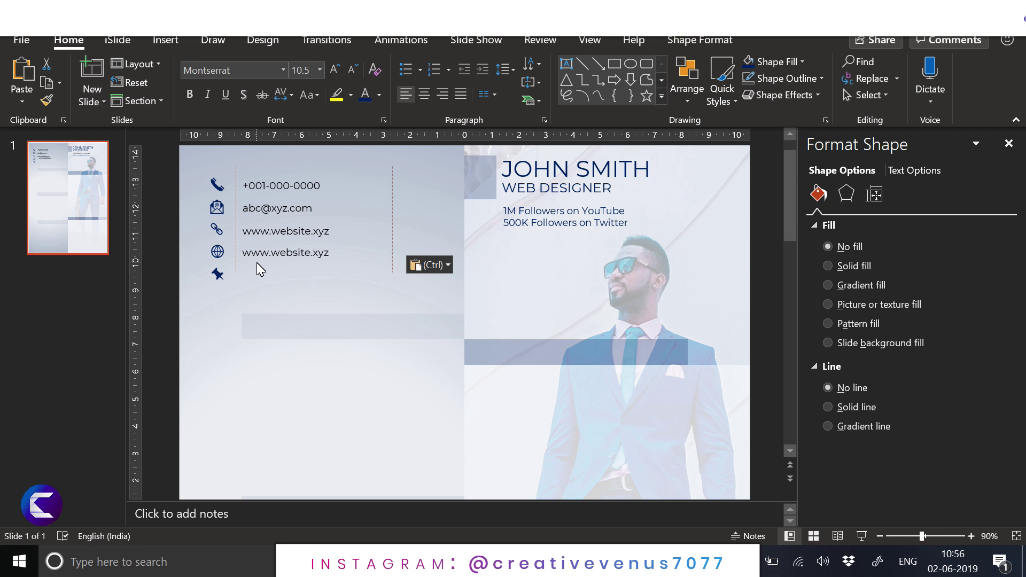
Step: Delete the globe icon and move the pushpin icon up into its place beside the fourth text line
left_click(216, 258)
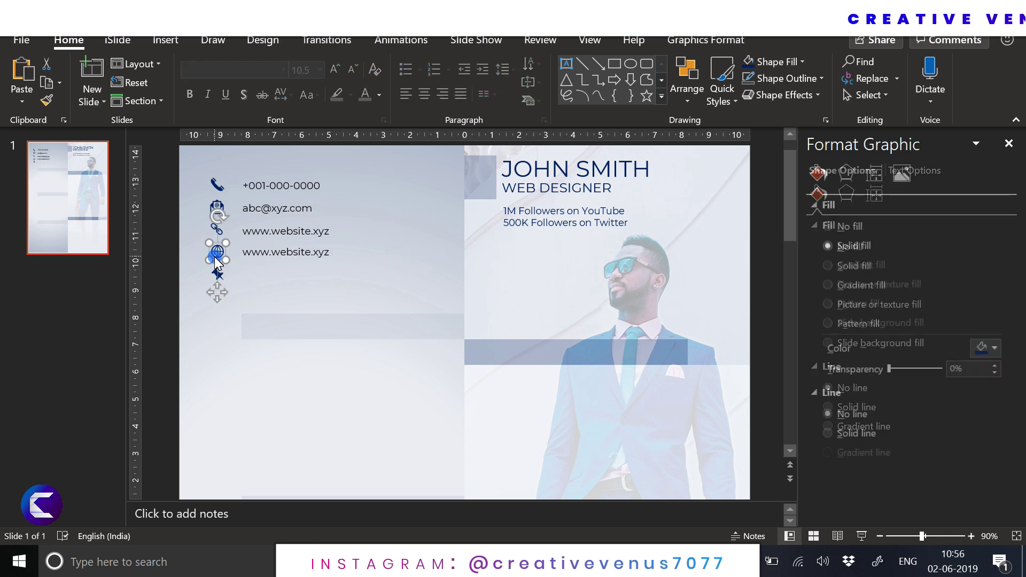
key("Delete")
left_click(218, 271)
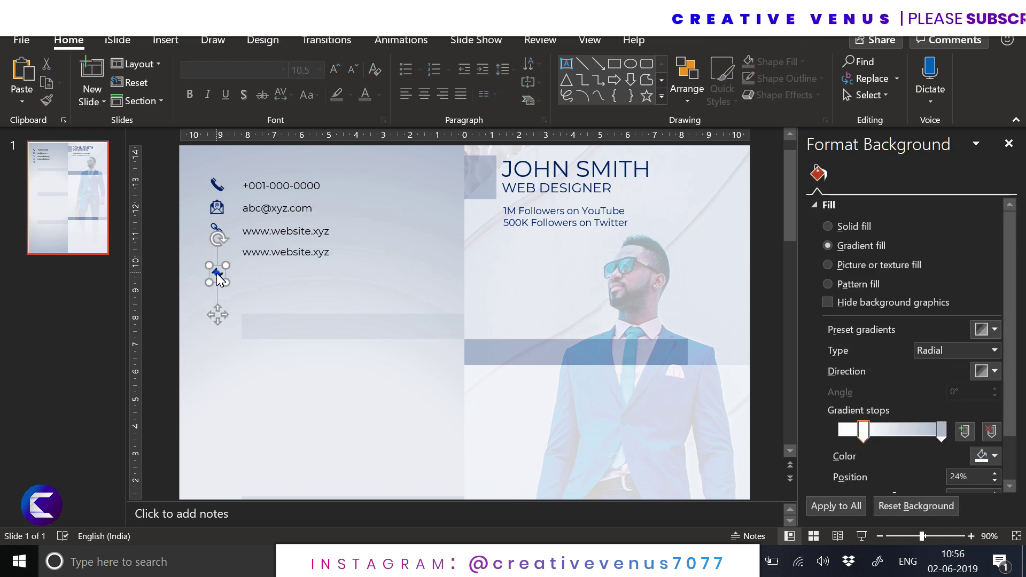
left_click_drag(220, 315, 224, 302)
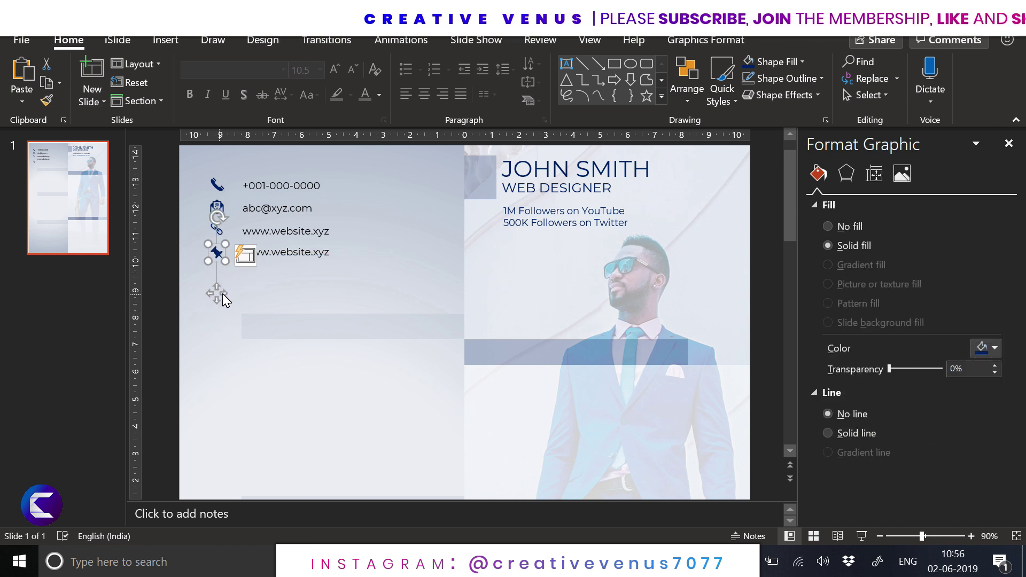
Step: Replace the text beside the pushpin icon with the postal address and widen its box to the page's center line
double_click(274, 252)
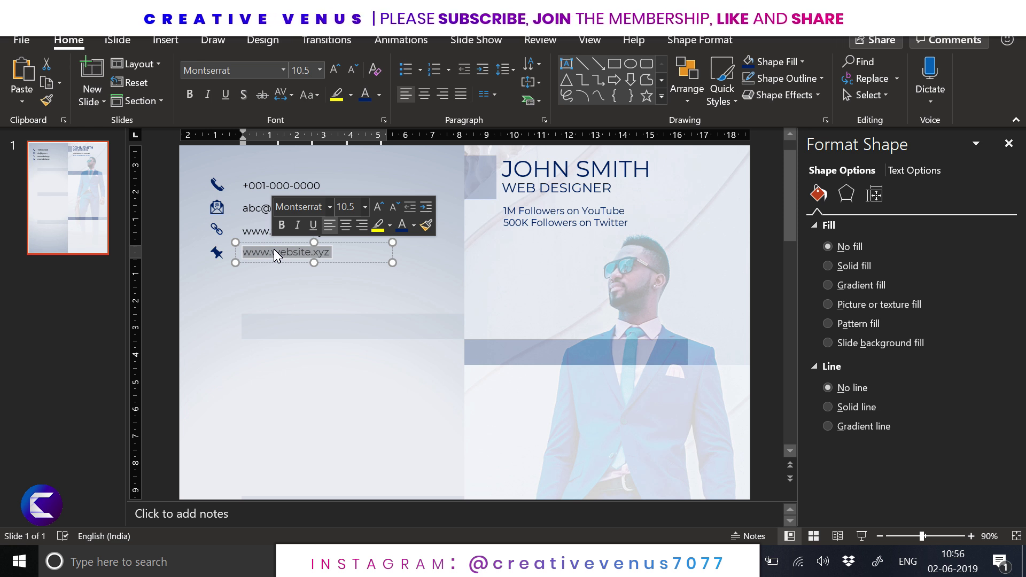
type("000")
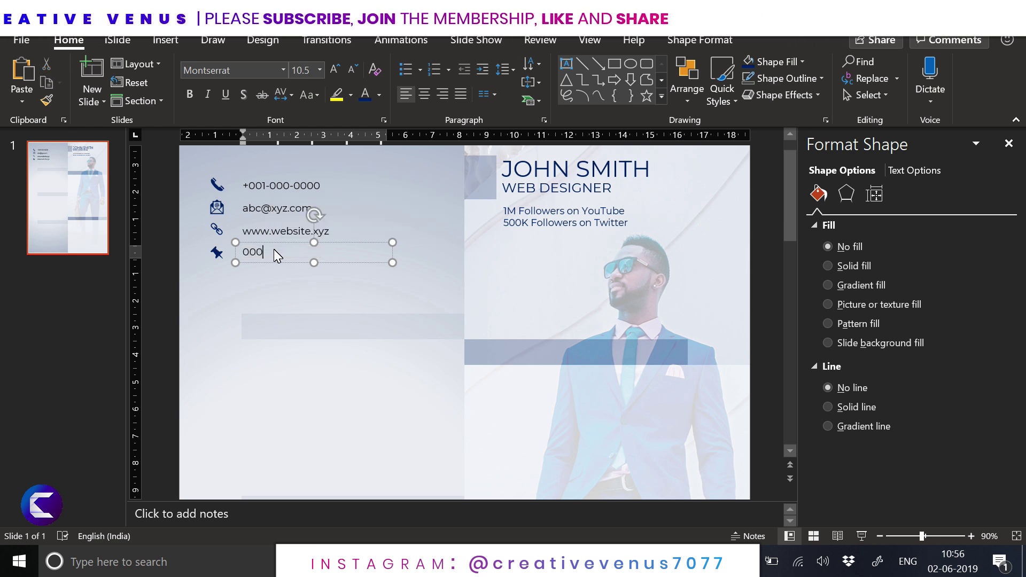
type(", xyz street, 56 Avenue,")
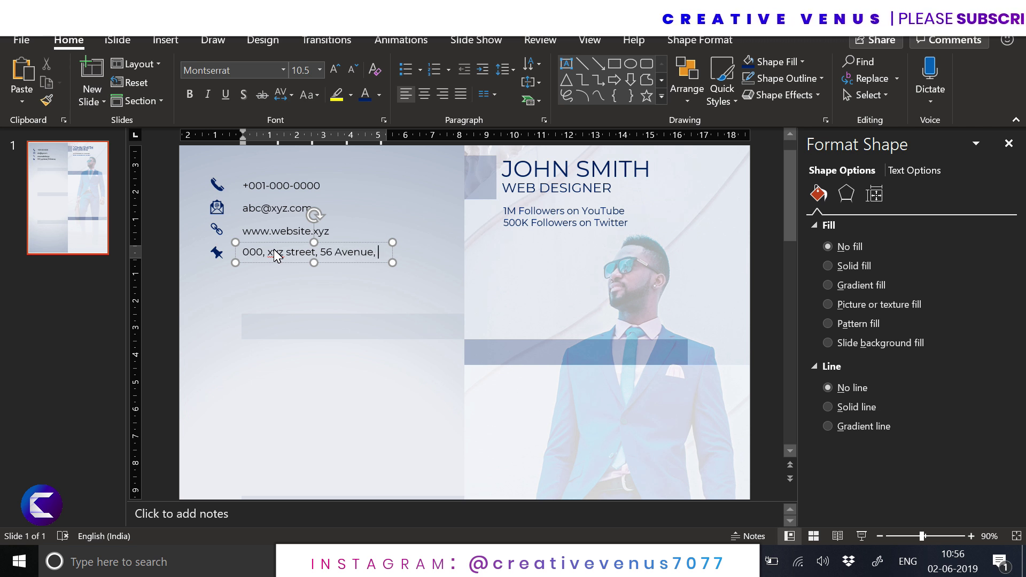
type("City, St")
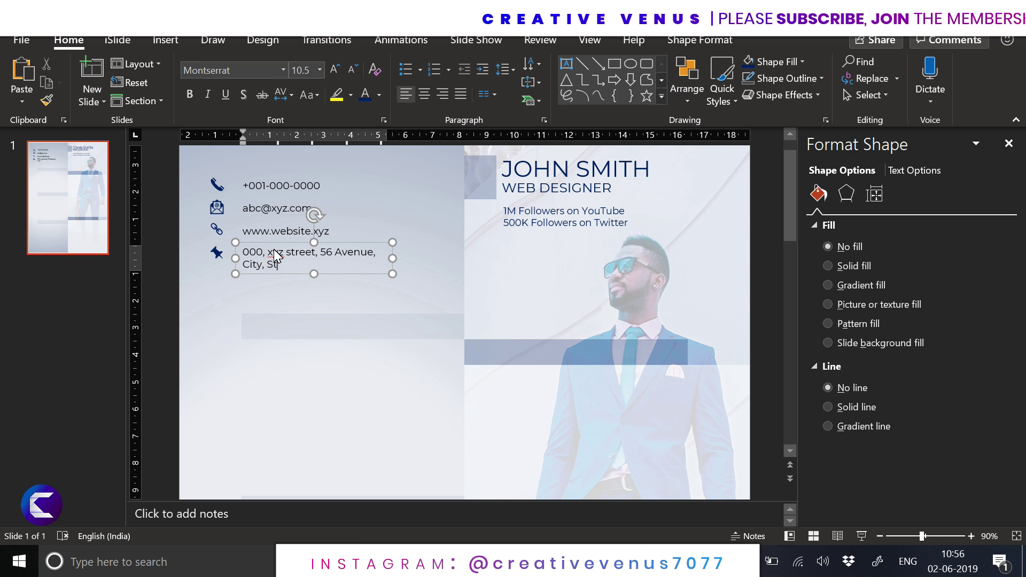
type("ate")
key("ctrl+a")
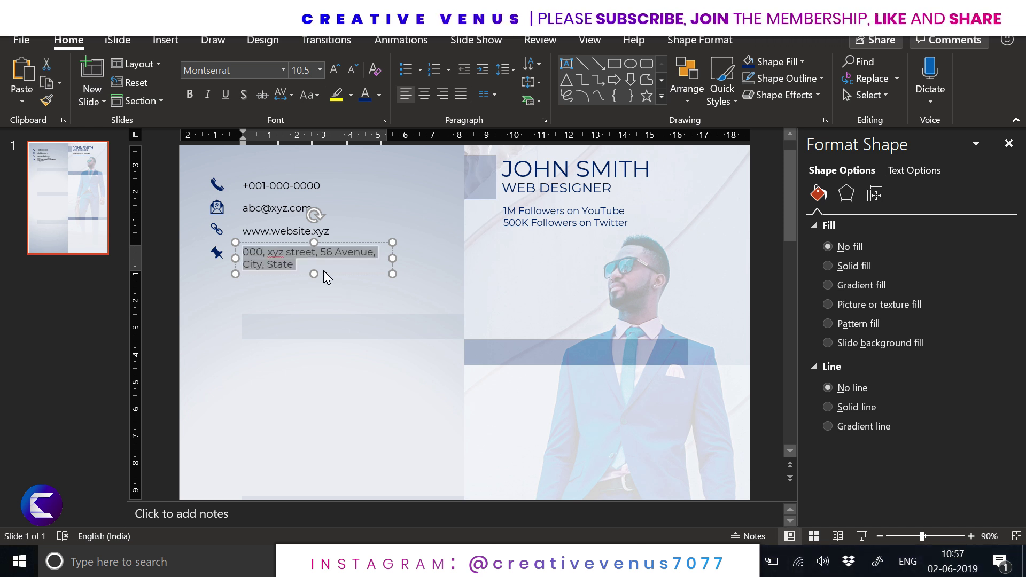
left_click_drag(392, 258, 464, 259)
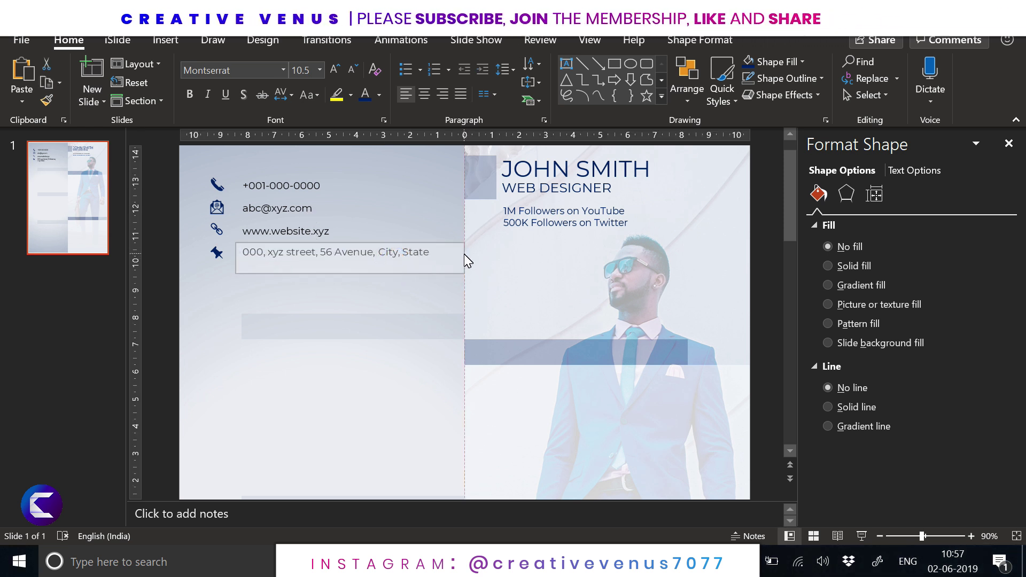
Step: Color the four contact text boxes dark blue and distribute them vertically
left_click(284, 236, "shift")
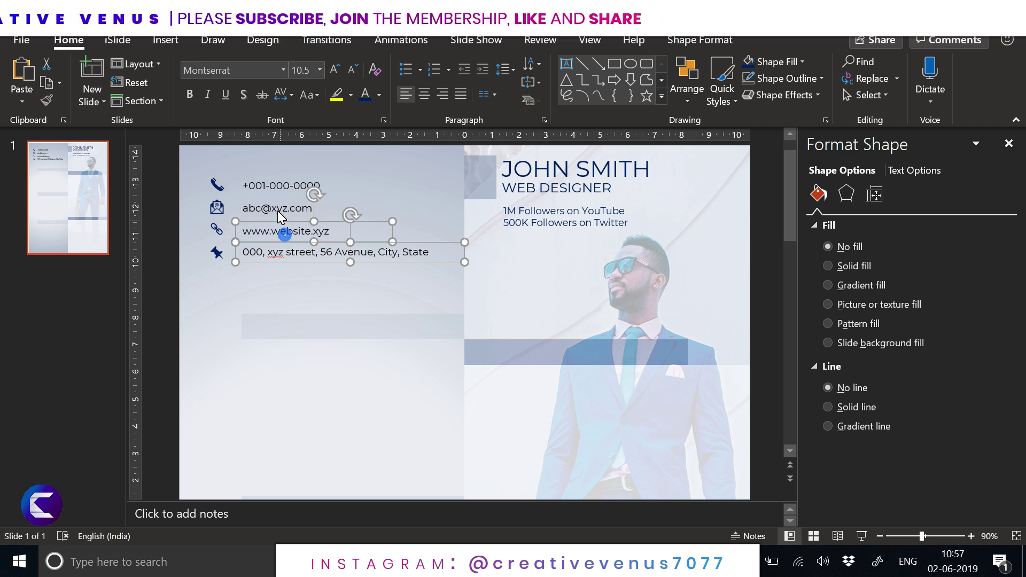
left_click(277, 198, "shift")
left_click(278, 185, "shift")
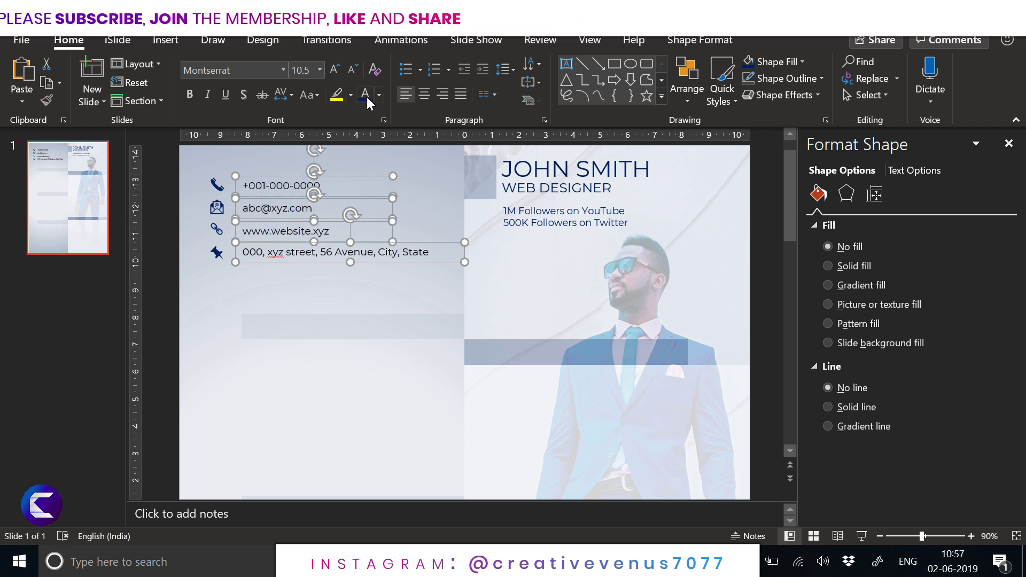
left_click(699, 42)
left_click(865, 66)
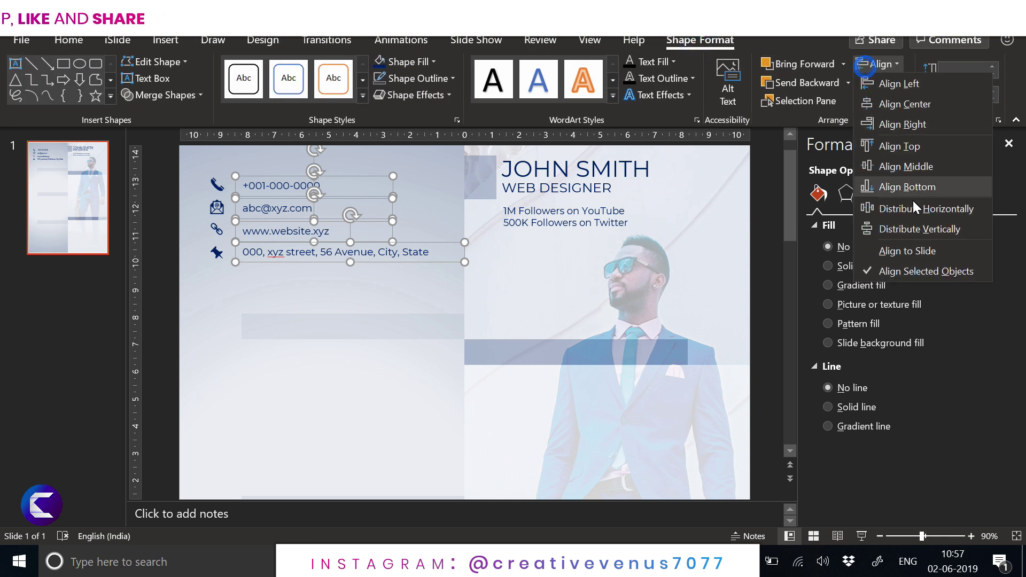
left_click(910, 231)
left_click(160, 223)
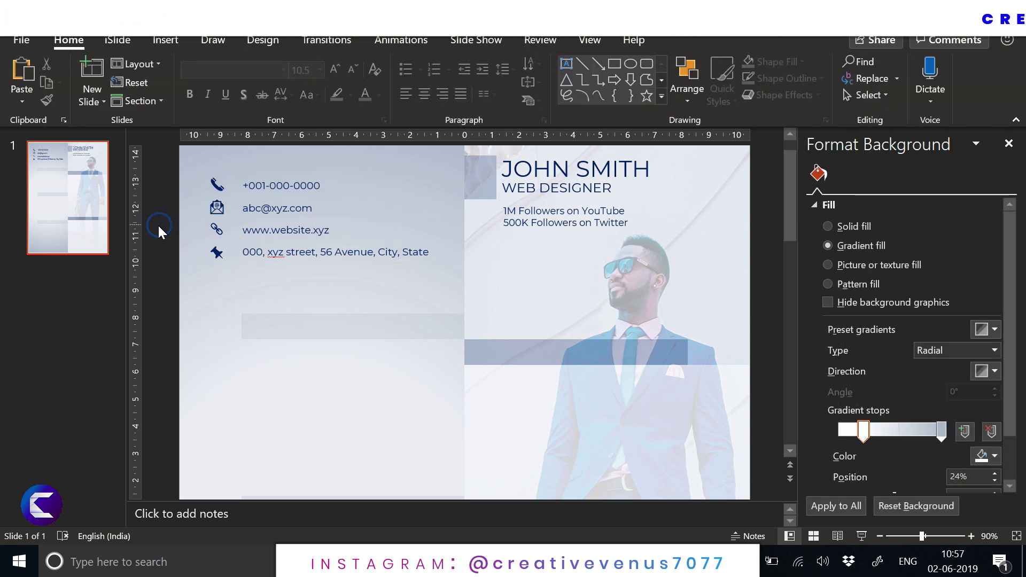
Step: Move the empty gray bar beneath the contact details up closer to the address line
left_click(405, 338)
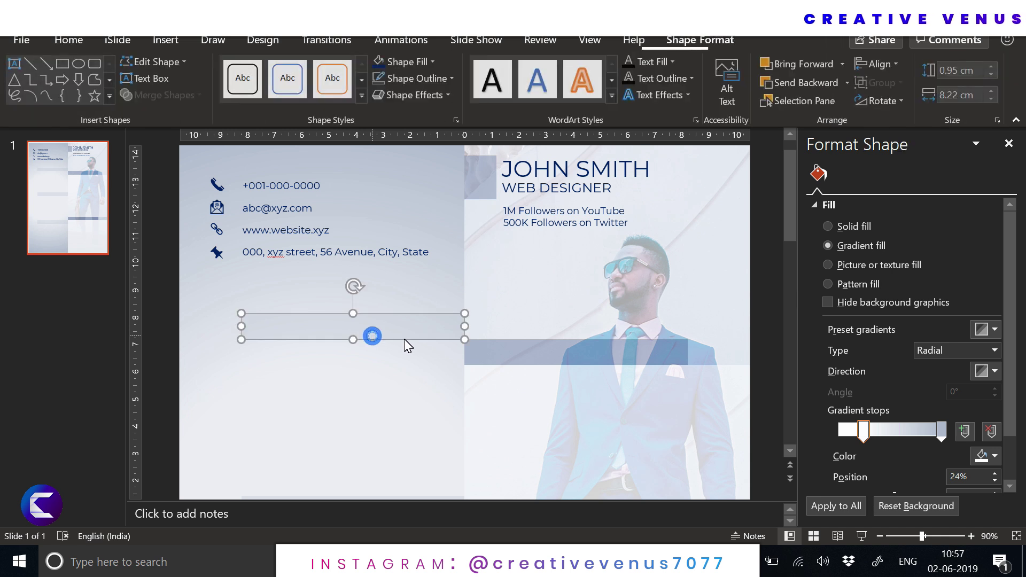
left_click_drag(405, 339, 408, 309)
key("Escape")
Step: Add the heading text ABOUT ME inside the gray bar under the contact details
left_click(291, 290)
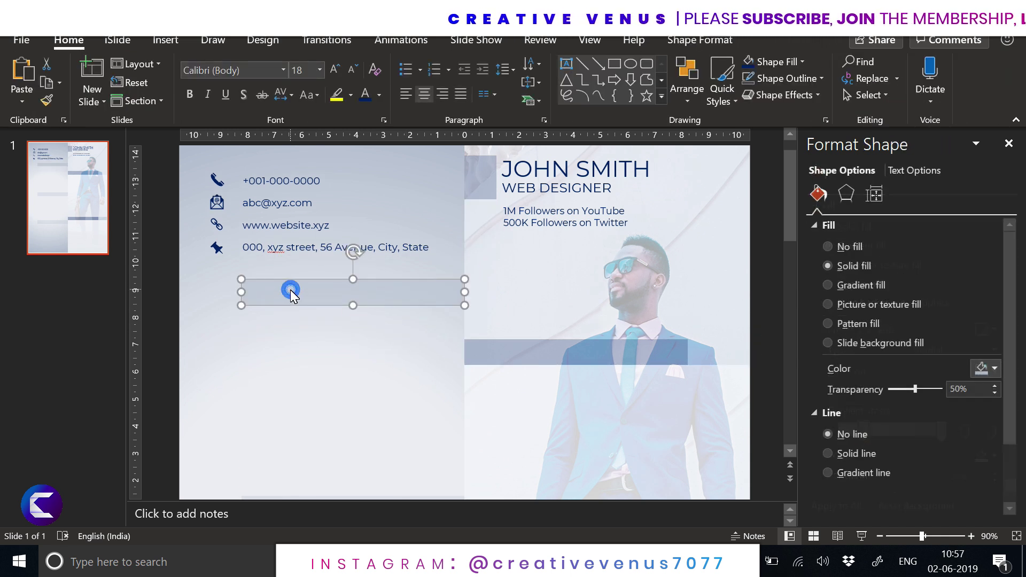
right_click(291, 290)
left_click(328, 258)
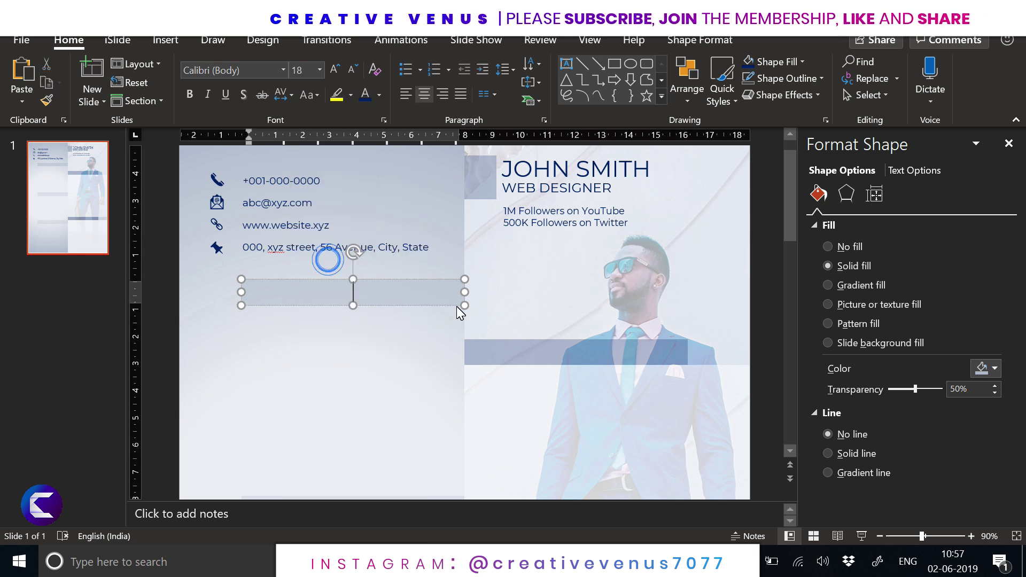
type("A")
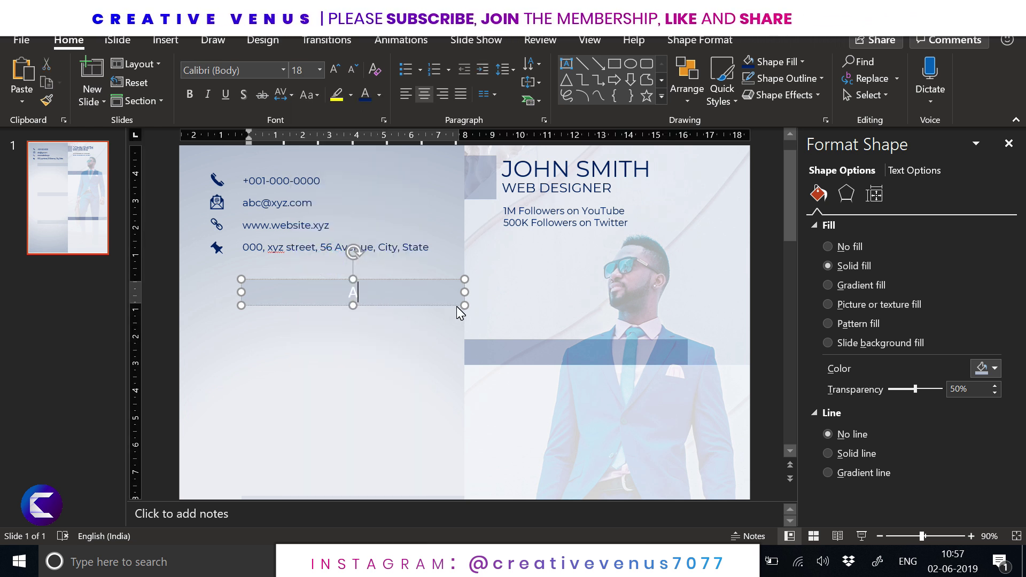
type("BOUT ME")
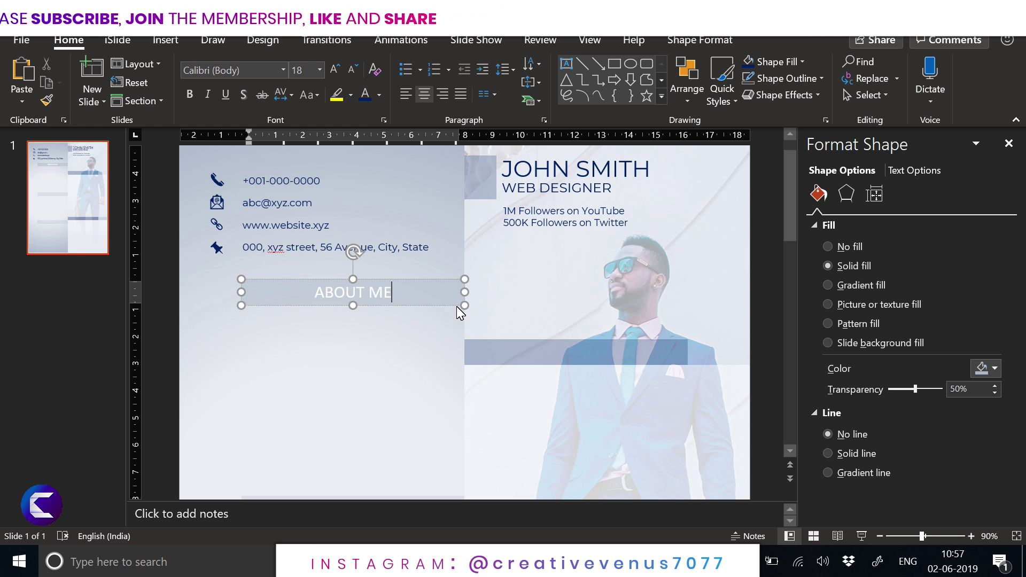
Step: Format the ABOUT ME heading as dark blue Montserrat, 14 pt, with very loose character spacing
key("ctrl+a")
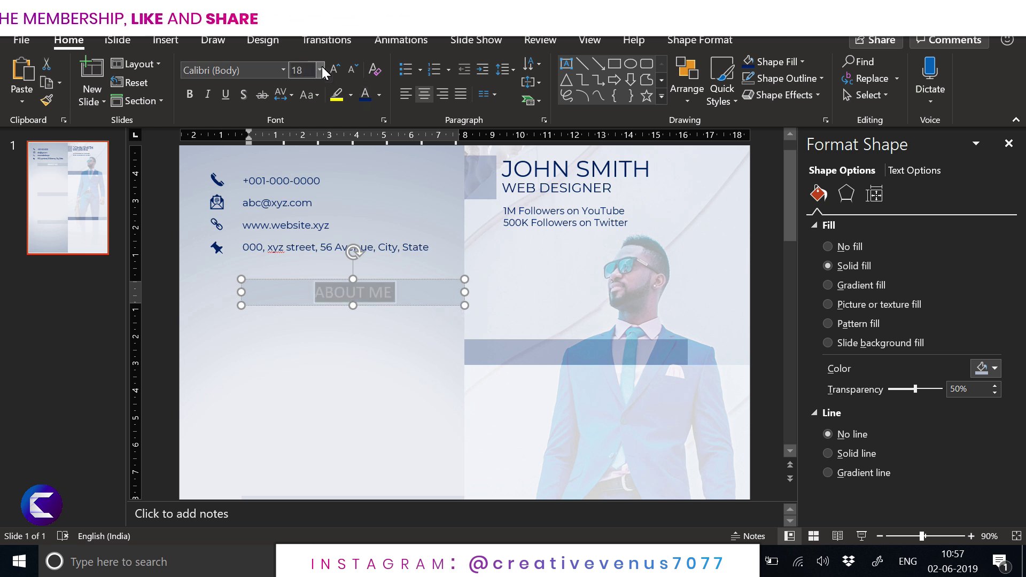
left_click(226, 73)
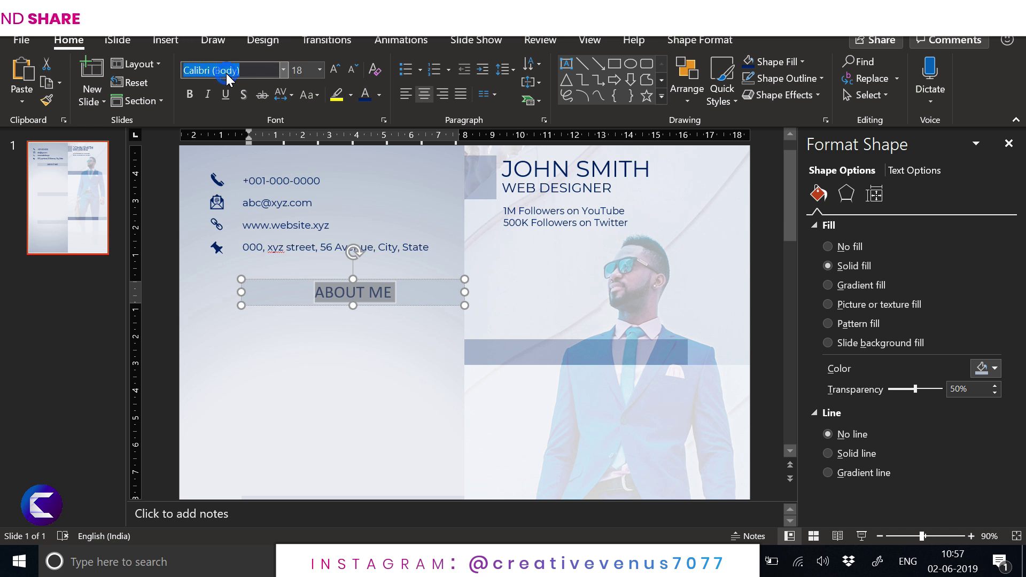
type("Montserrat")
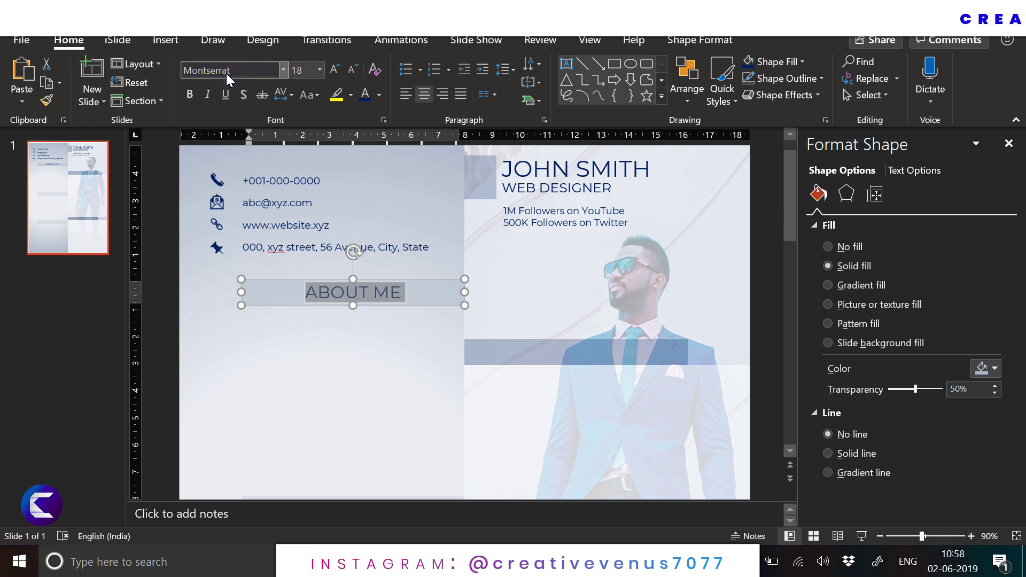
left_click(285, 100)
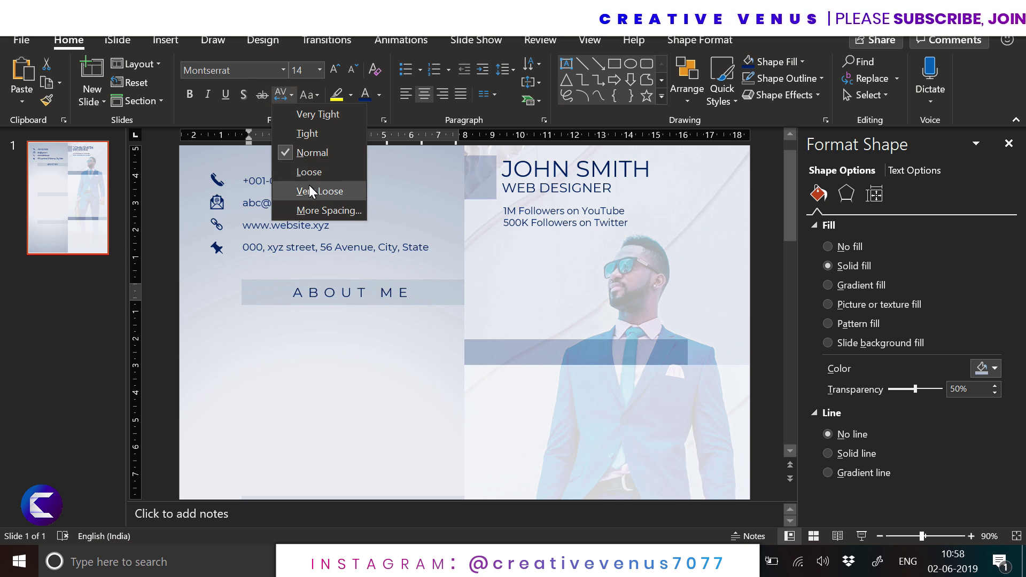
left_click(309, 191)
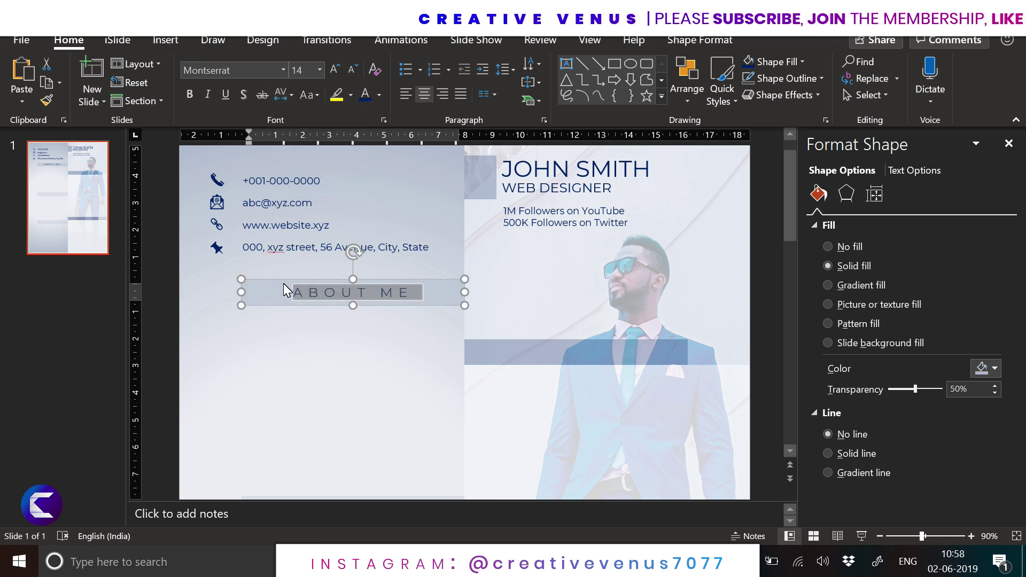
left_click(169, 305)
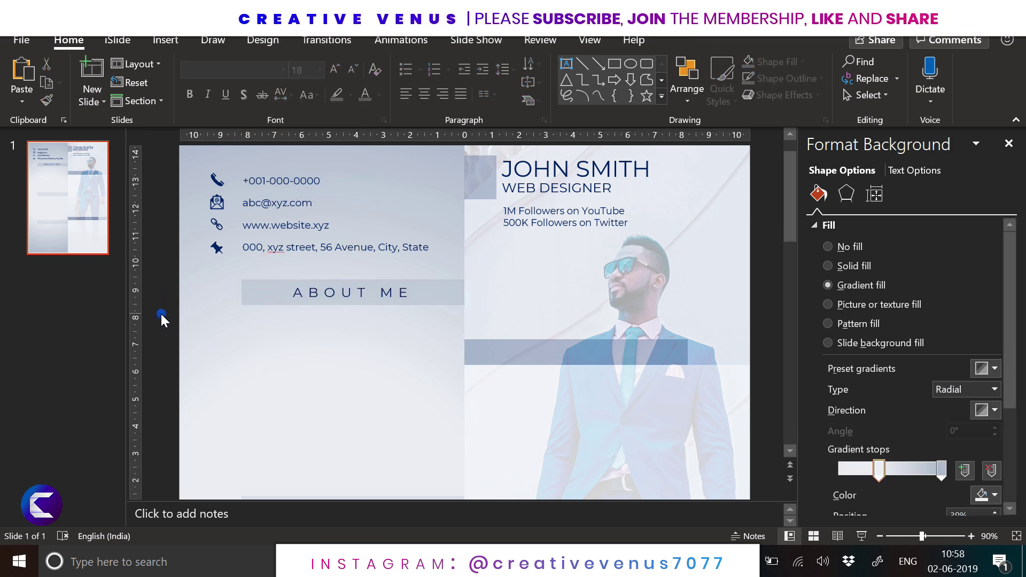
scroll(374, 326, "down", 3)
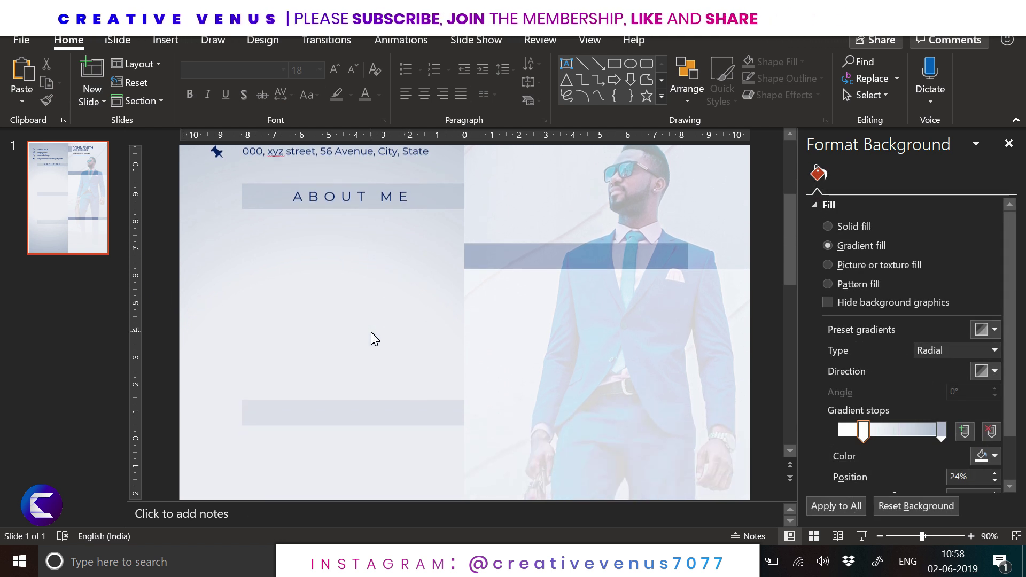
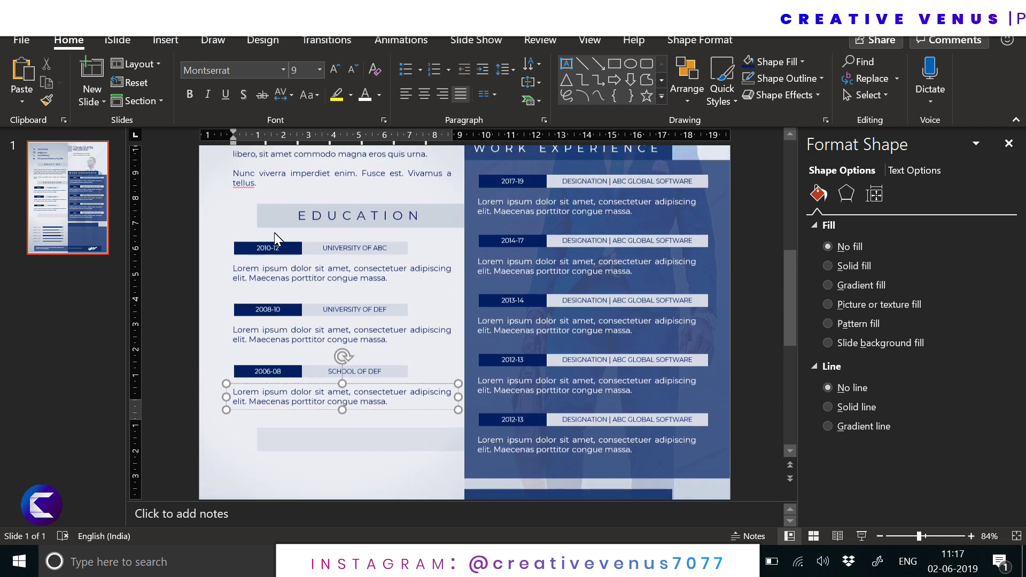
Step: Duplicate the ABOUT ME paragraph box and place the copy between the empty bar and the skill bars, aligned with the paragraphs above
left_click(281, 197)
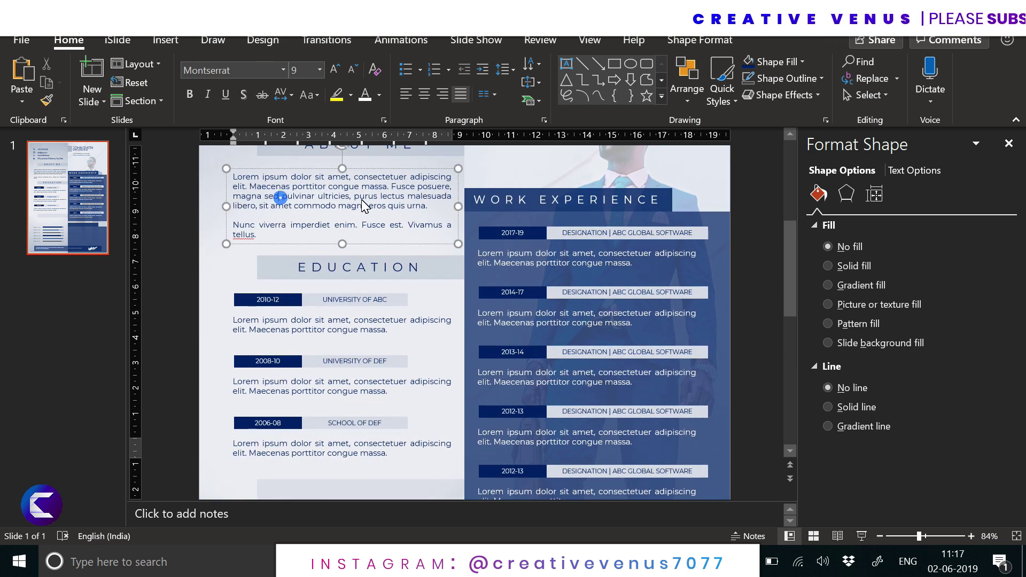
left_click(457, 244)
key("ctrl+c")
key("ctrl+v")
left_click_drag(325, 181, 316, 426)
scroll(357, 369, "down", 3)
scroll(358, 369, "down", 2)
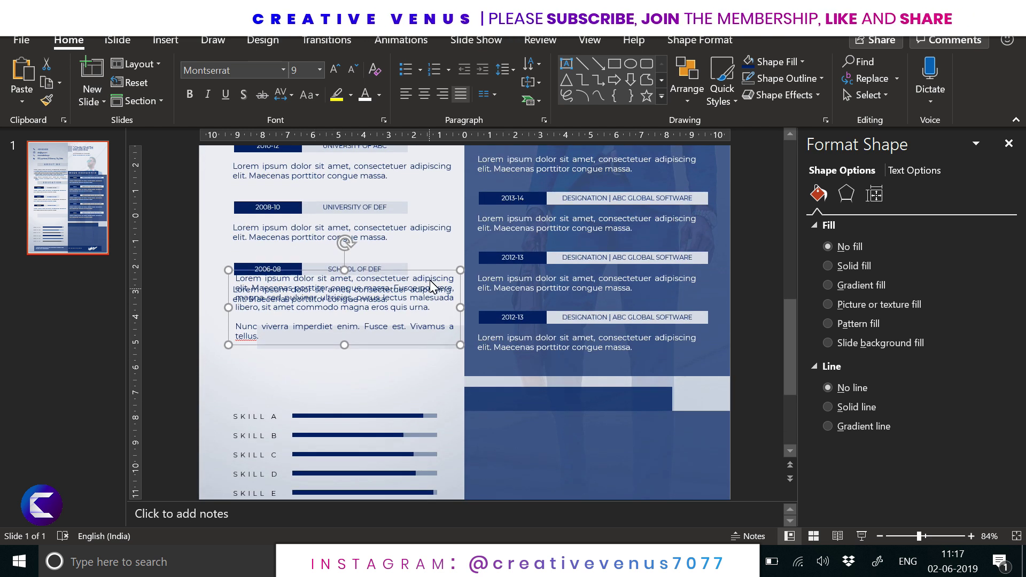
left_click_drag(422, 272, 442, 431)
Step: Trim the copied paragraph so it ends at "purus lectus" and shift its box slightly down above the skill bars
left_click(408, 381)
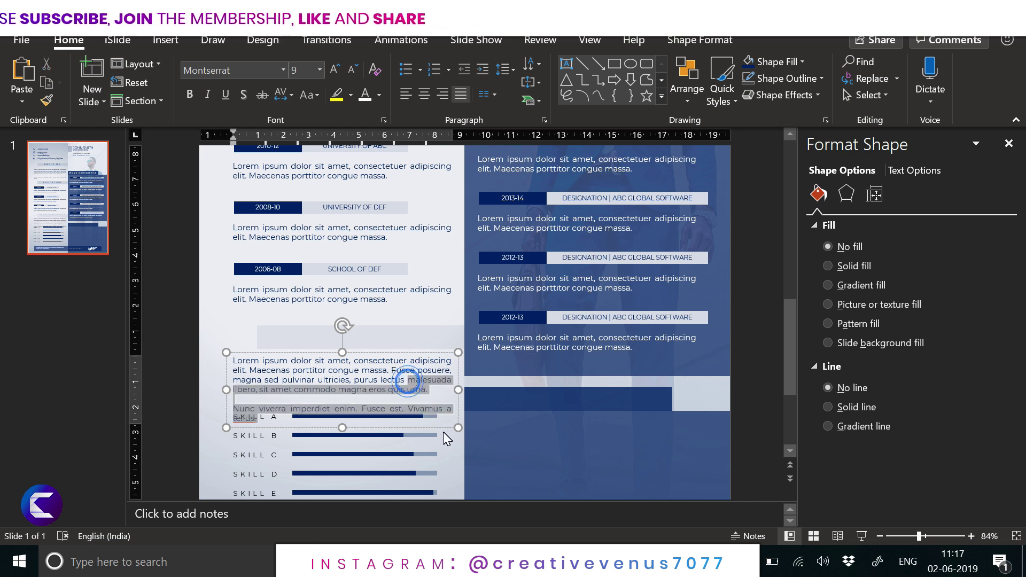
key("Delete")
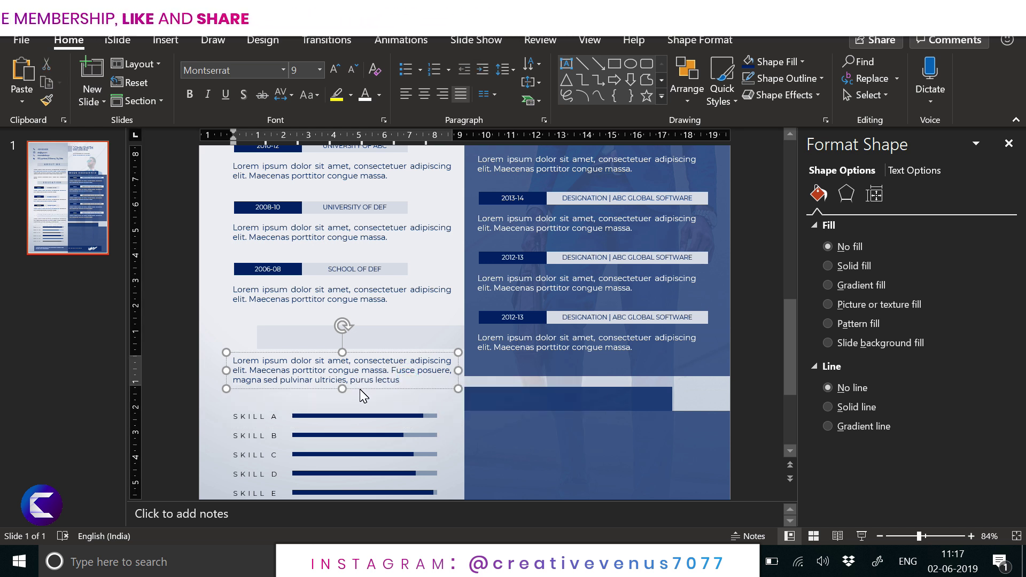
left_click_drag(360, 390, 361, 396)
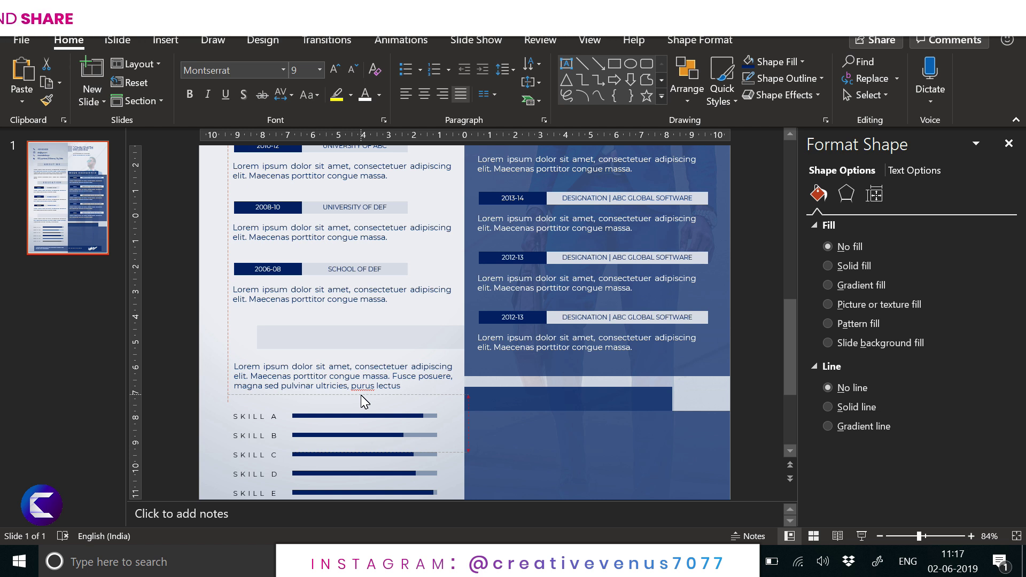
Step: Add the heading text TECHNICAL EXPERTISE inside the empty bar above the copied paragraph
left_click(314, 339)
right_click(320, 337)
left_click(367, 258)
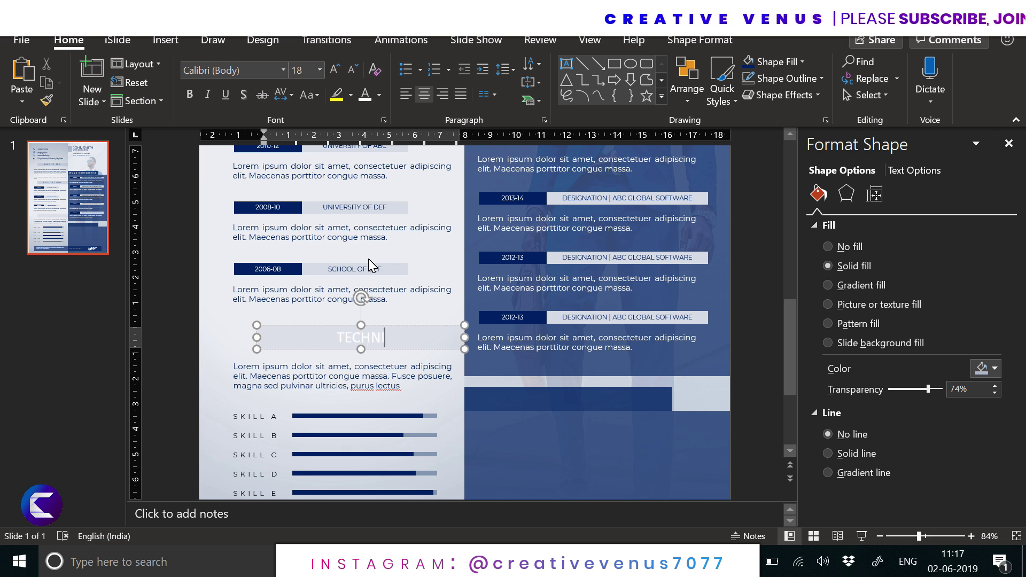
type("TECHNICAL EXPERTISE")
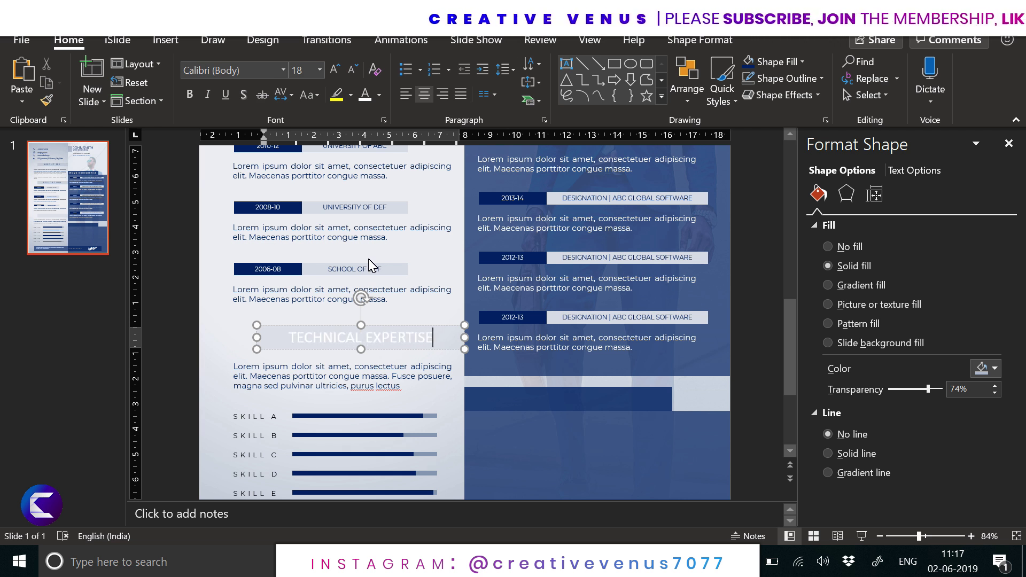
Step: Set the TECHNICAL EXPERTISE heading's font to Montserrat and reduce its size to 12 pt
key("ctrl+a")
left_click(233, 71)
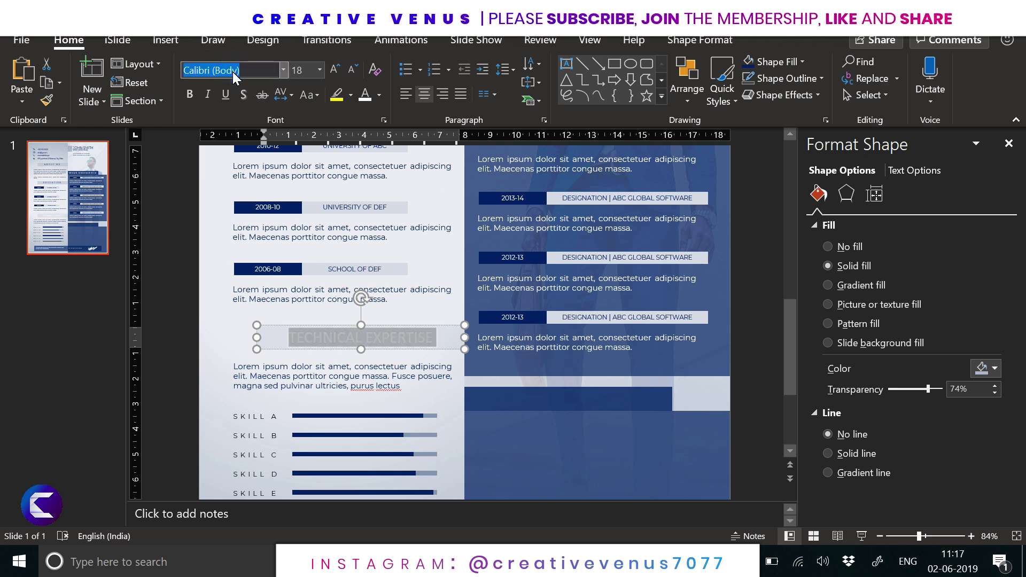
type("Montserrat")
key("Return")
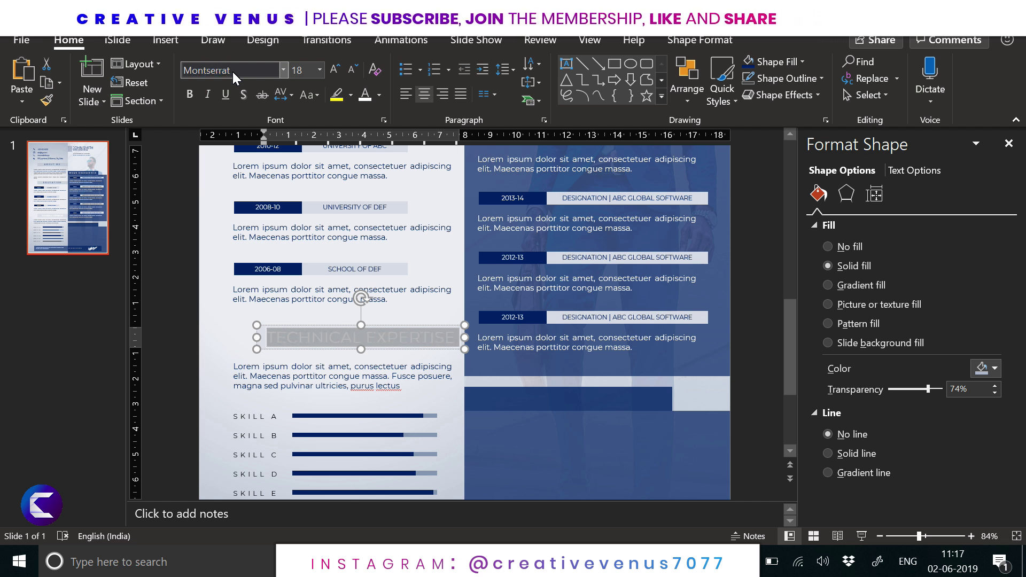
left_click(351, 70)
left_click(352, 70)
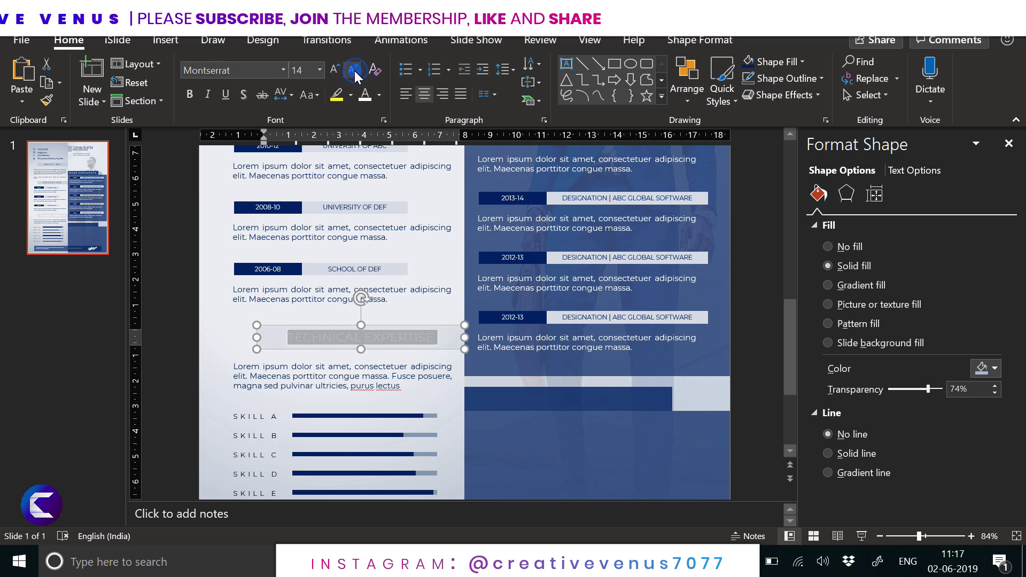
left_click(352, 70)
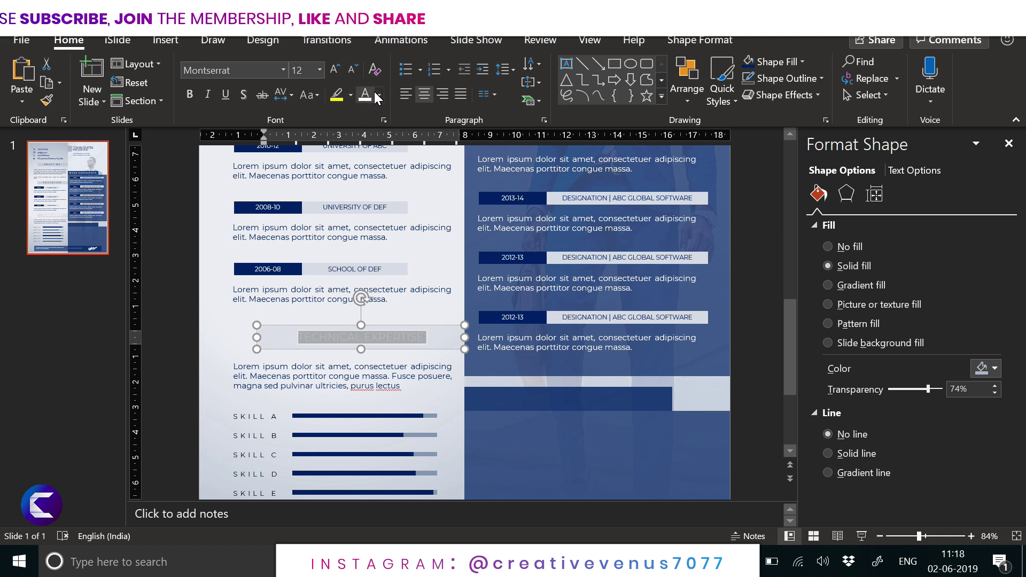
Step: Color the TECHNICAL EXPERTISE heading dark blue, give it very loose character spacing and set its size to 9 pt
left_click(378, 95)
left_click(466, 237)
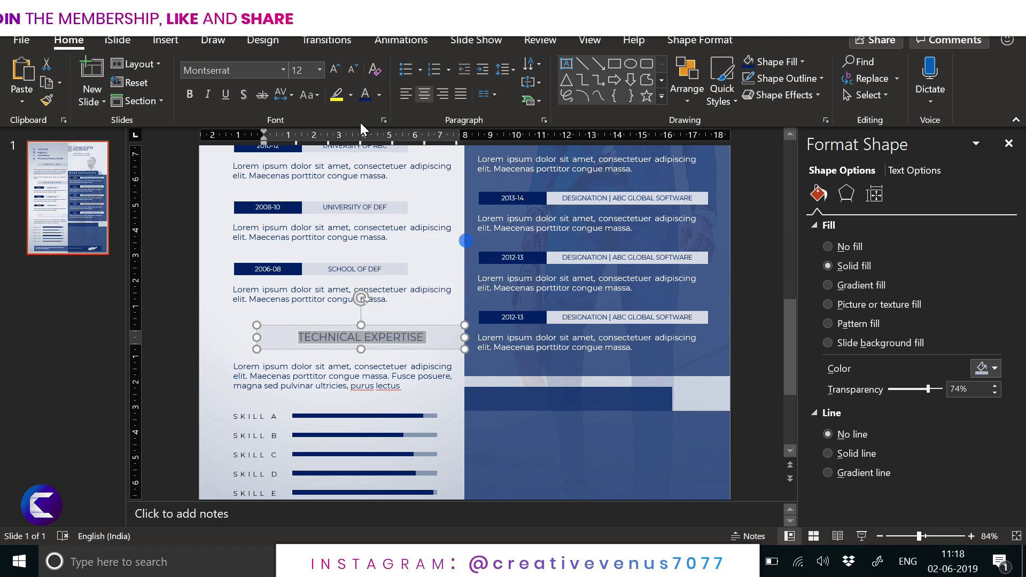
left_click(282, 94)
left_click(320, 190)
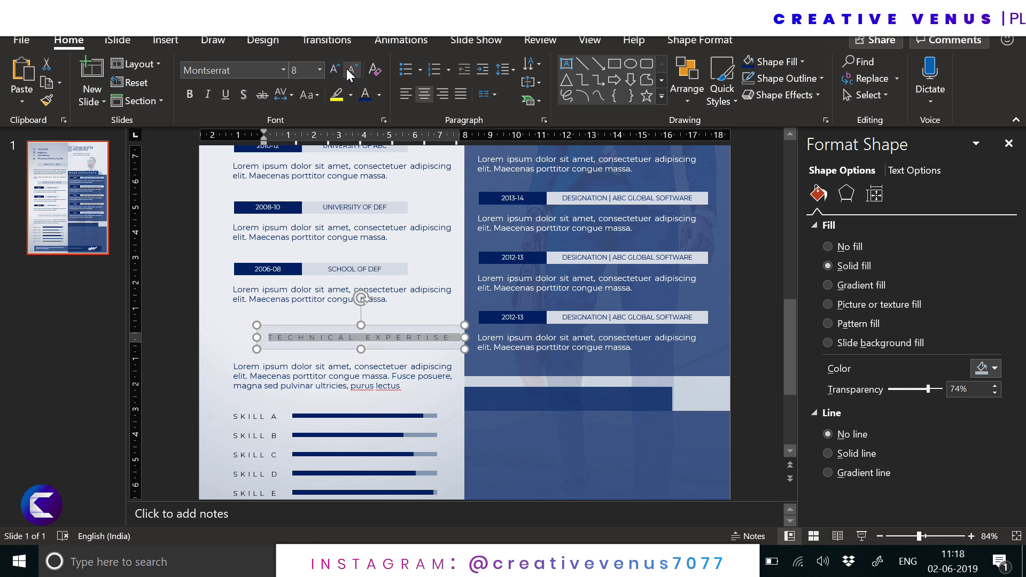
left_click(330, 70)
Step: Reduce the EDUCATION and ABOUT ME headings to 12 pt to match the WORK EXPERIENCE heading
scroll(523, 332, "up", 4)
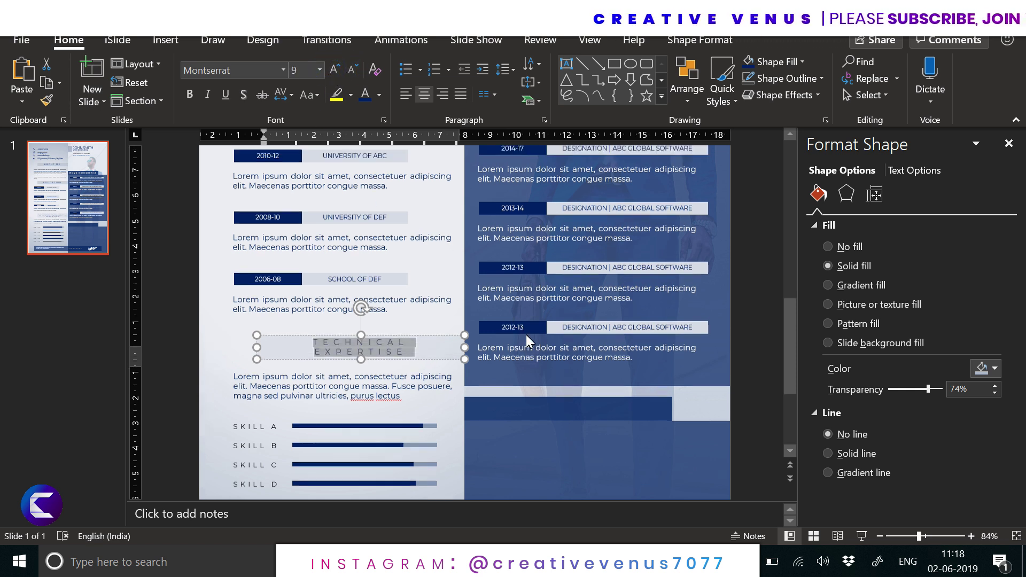
left_click(422, 256)
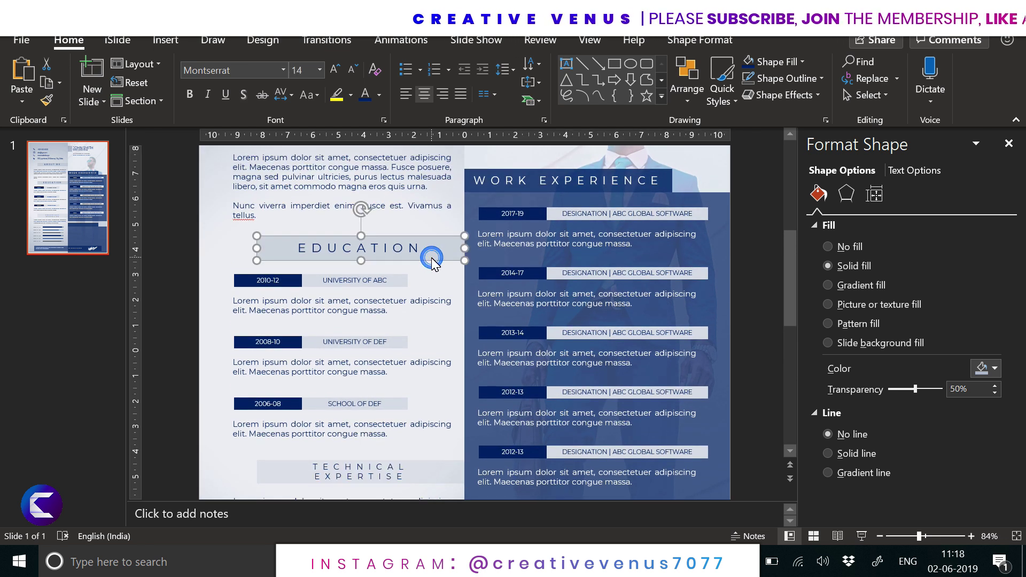
left_click(659, 184)
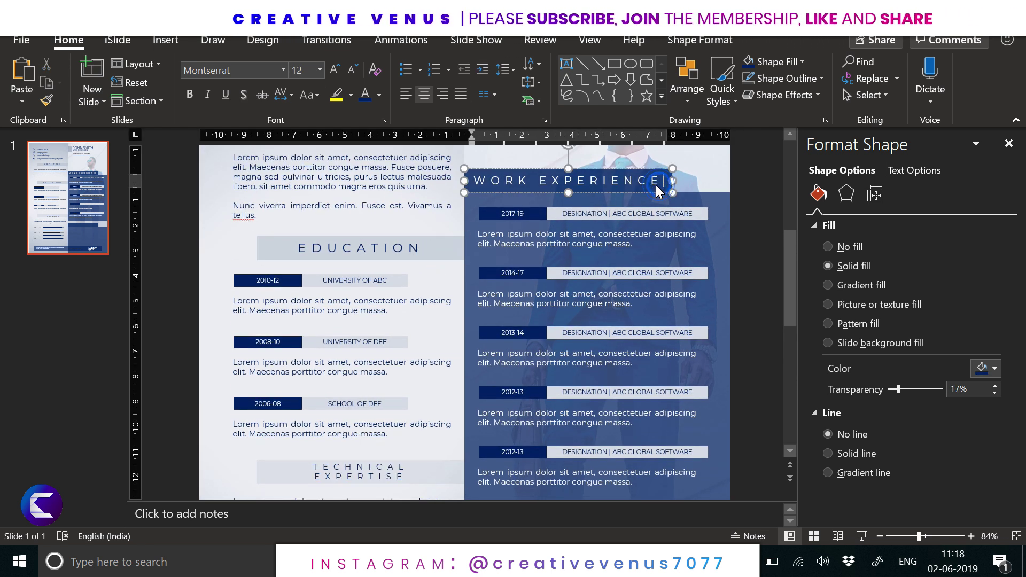
left_click(434, 252)
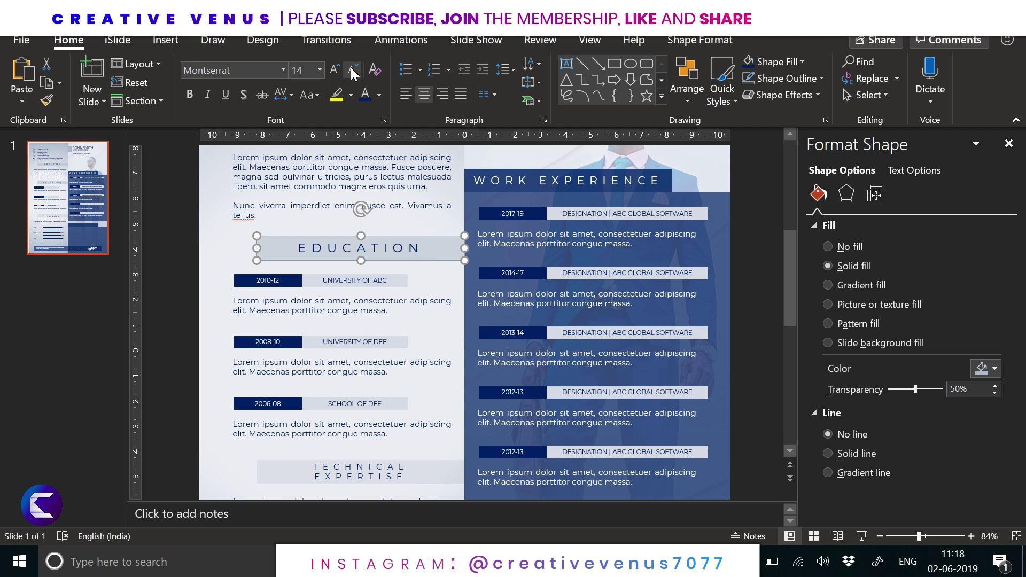
scroll(388, 246, "up", 3)
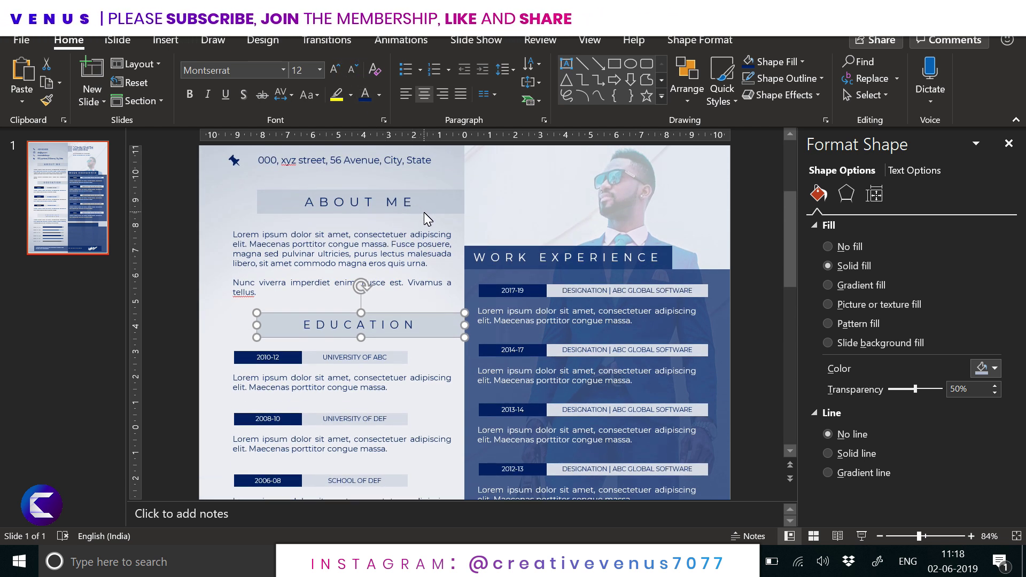
left_click(422, 206)
left_click(352, 71)
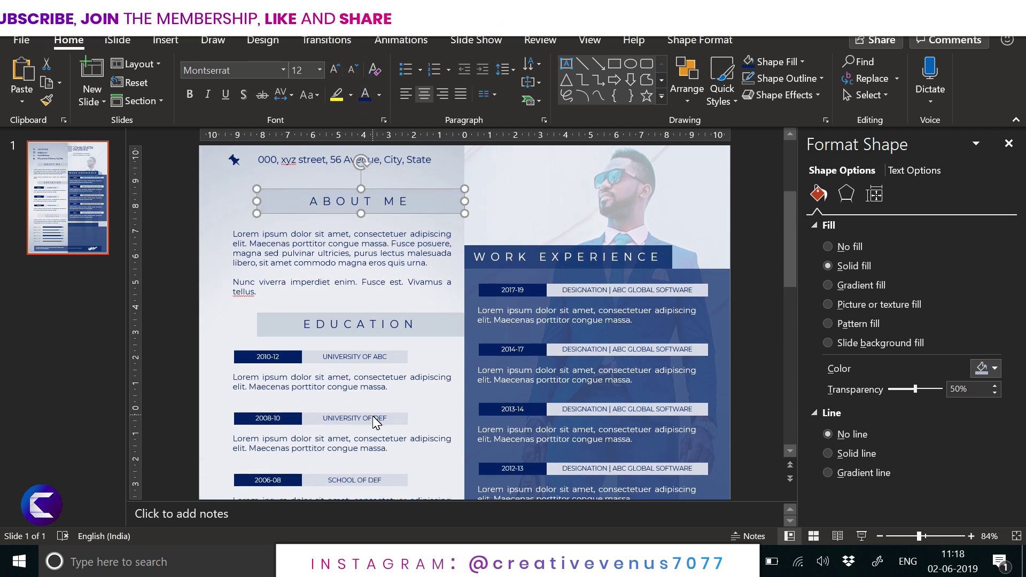
Step: Change the TECHNICAL EXPERTISE heading to read TECHNICAL SKILLS and set its size to 12 pt
scroll(378, 419, "down", 3)
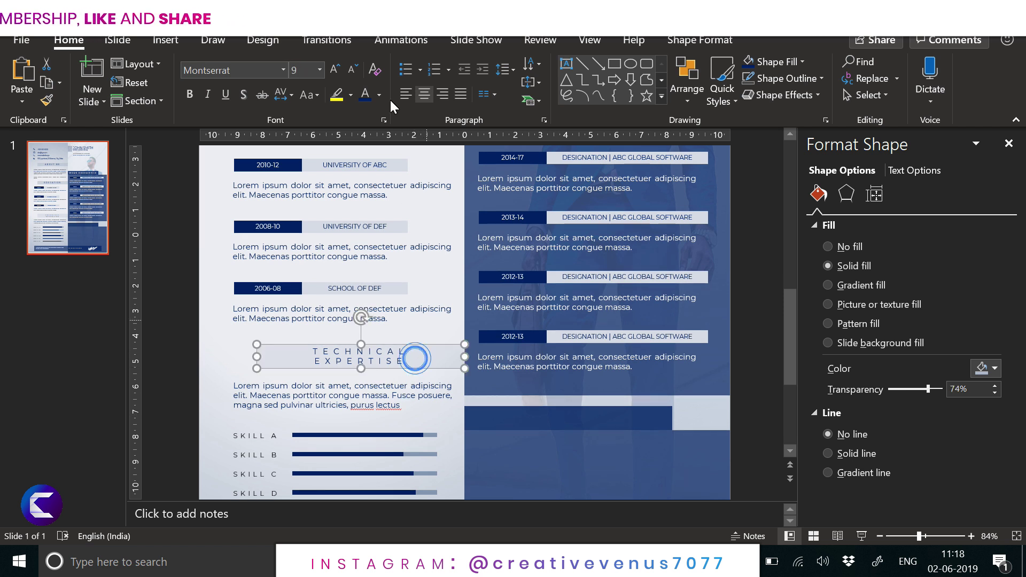
left_click(332, 69)
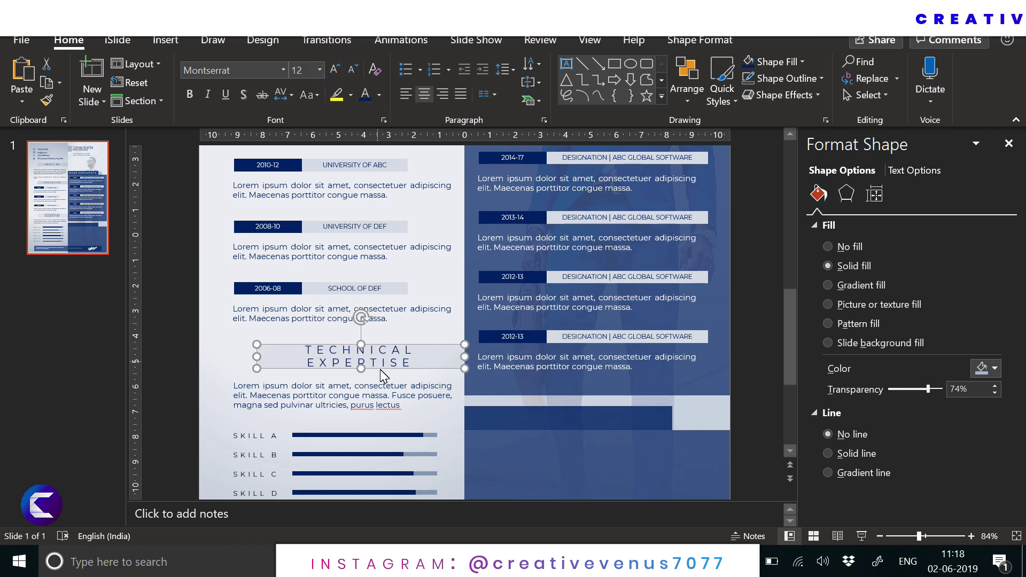
left_click(407, 363)
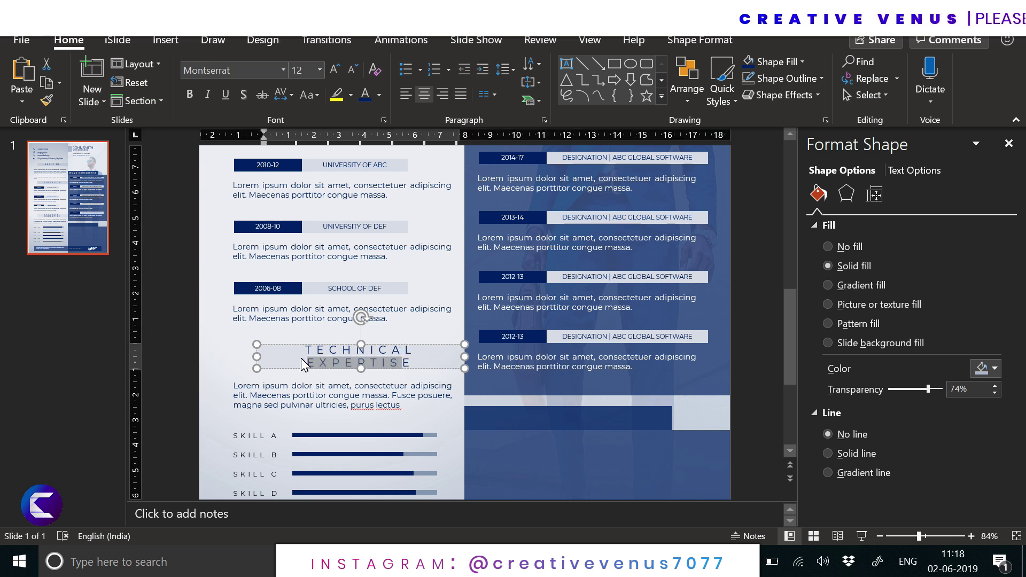
key("BackSpace")
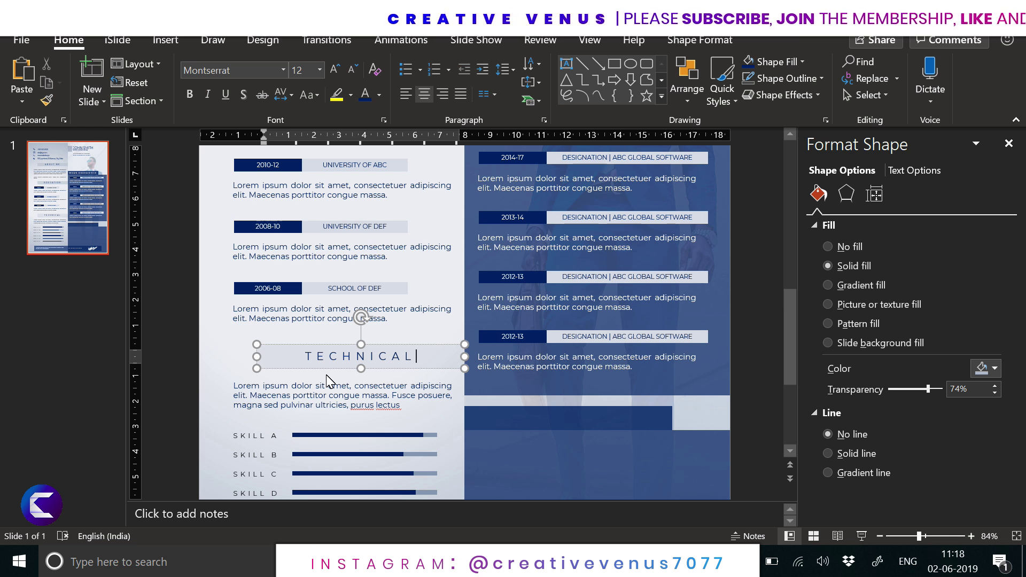
type("SKI")
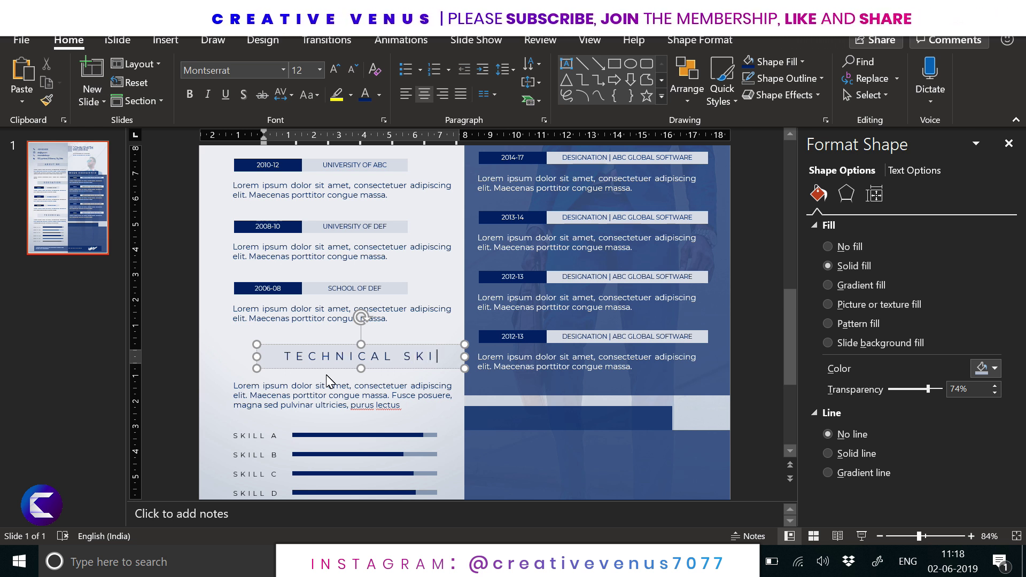
type("LLS")
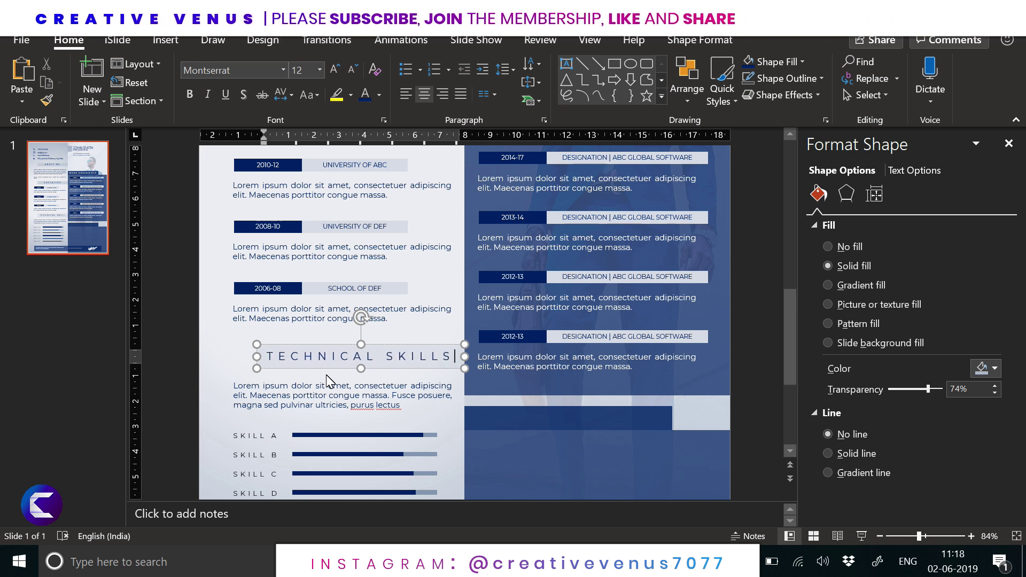
left_click(164, 380)
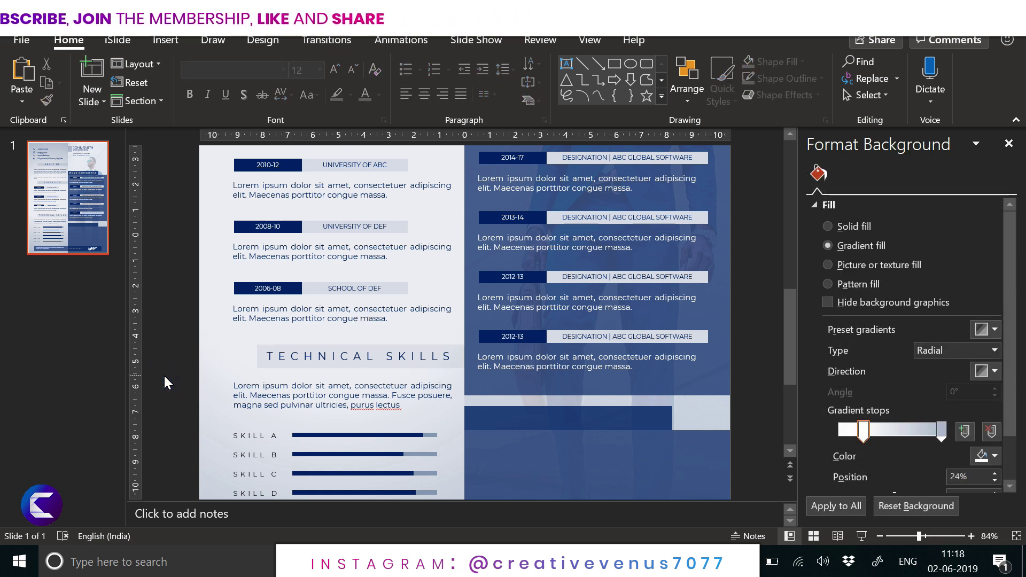
scroll(570, 399, "down", 3)
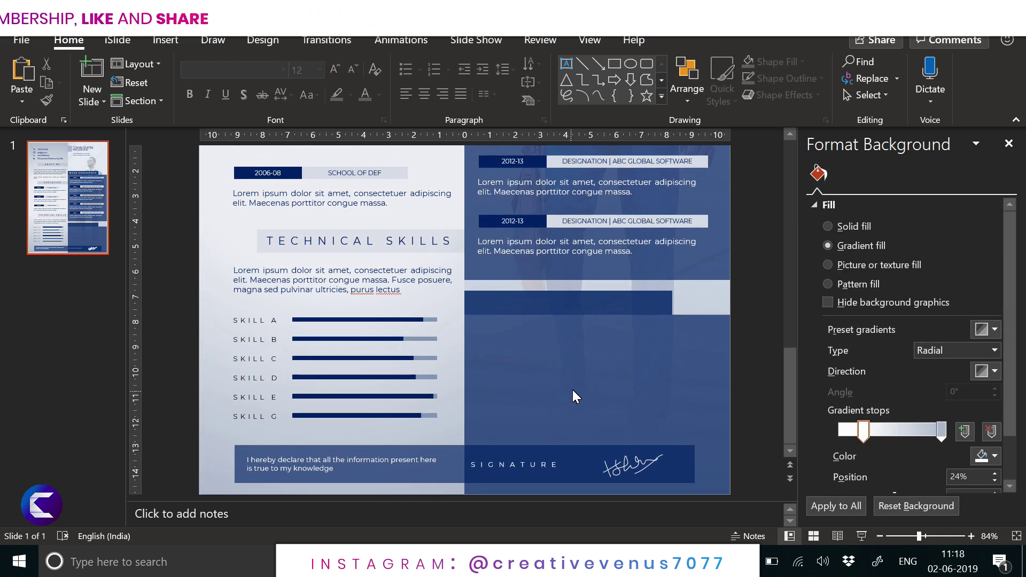
scroll(573, 390, "up", 8)
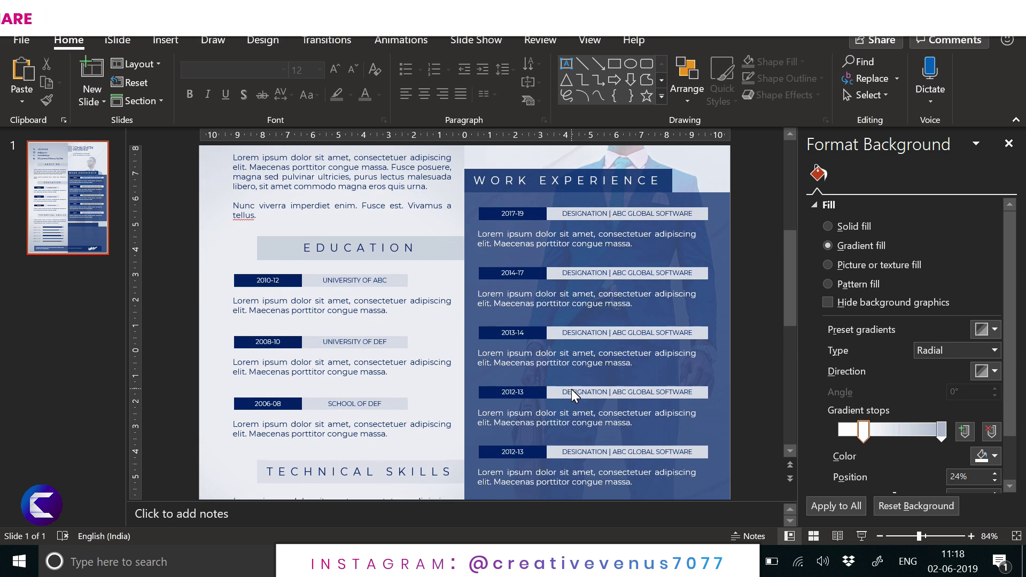
scroll(572, 389, "up", 4)
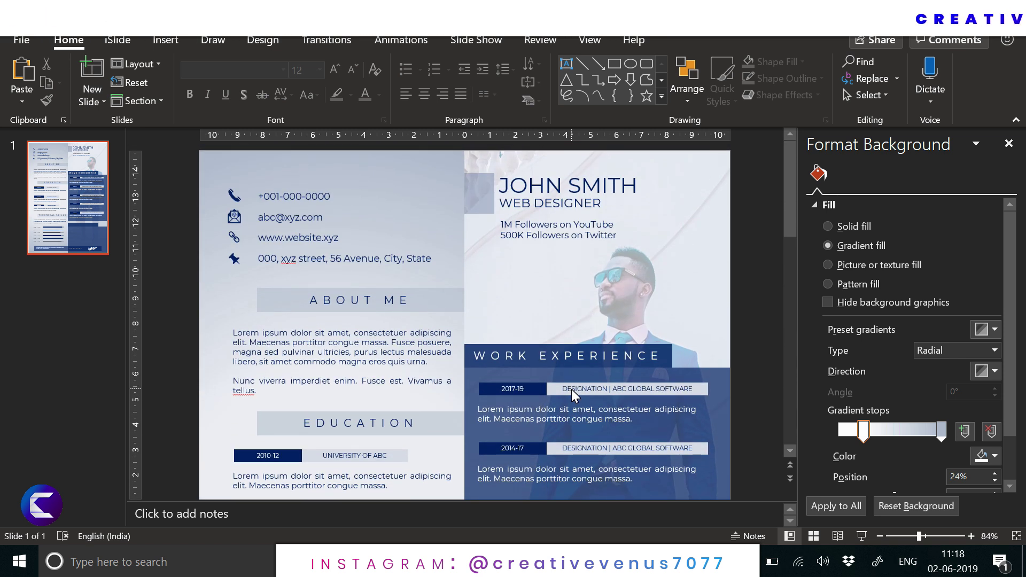
scroll(572, 389, "down", 4)
scroll(572, 389, "down", 6)
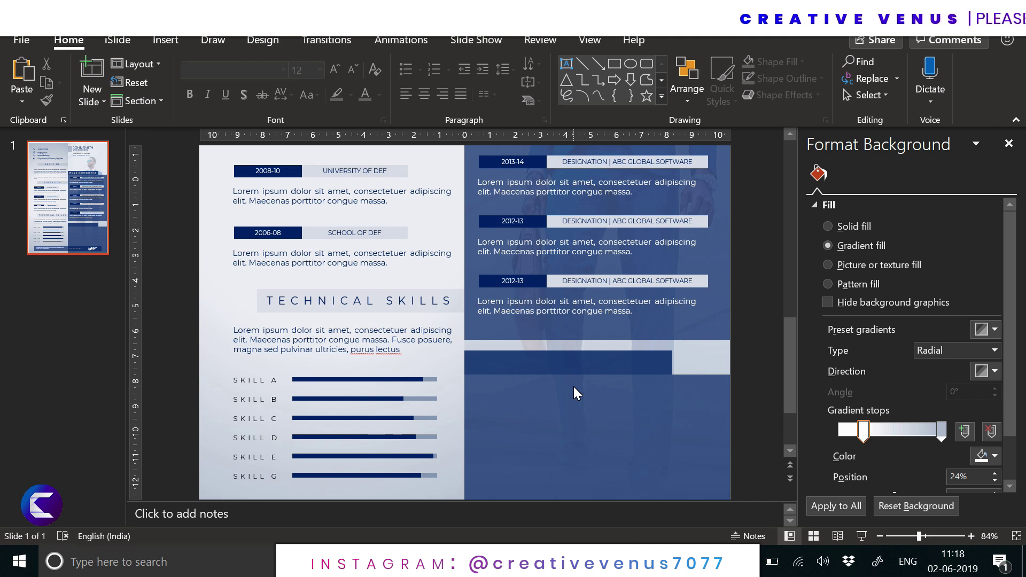
left_click(502, 561)
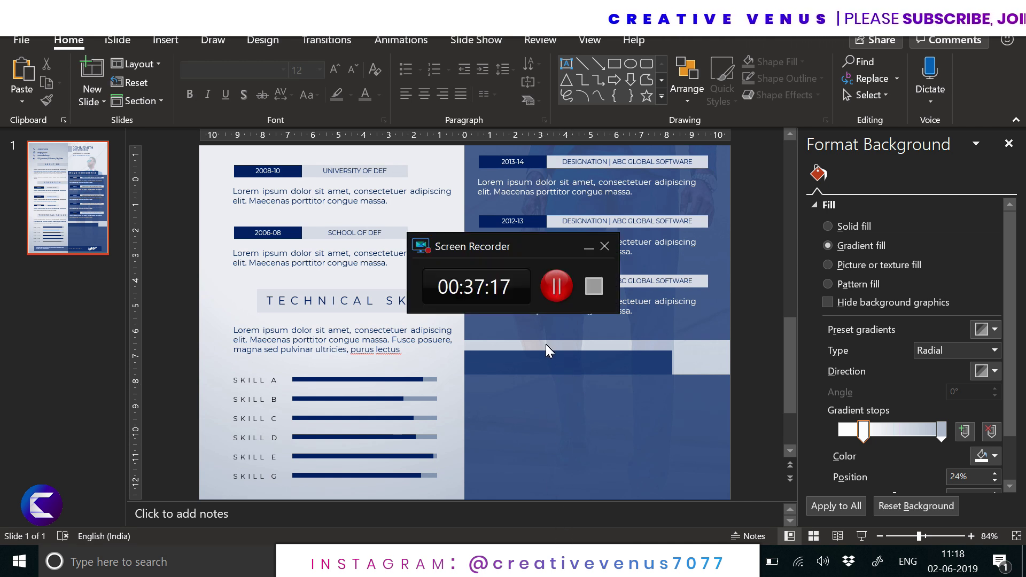
left_click(550, 288)
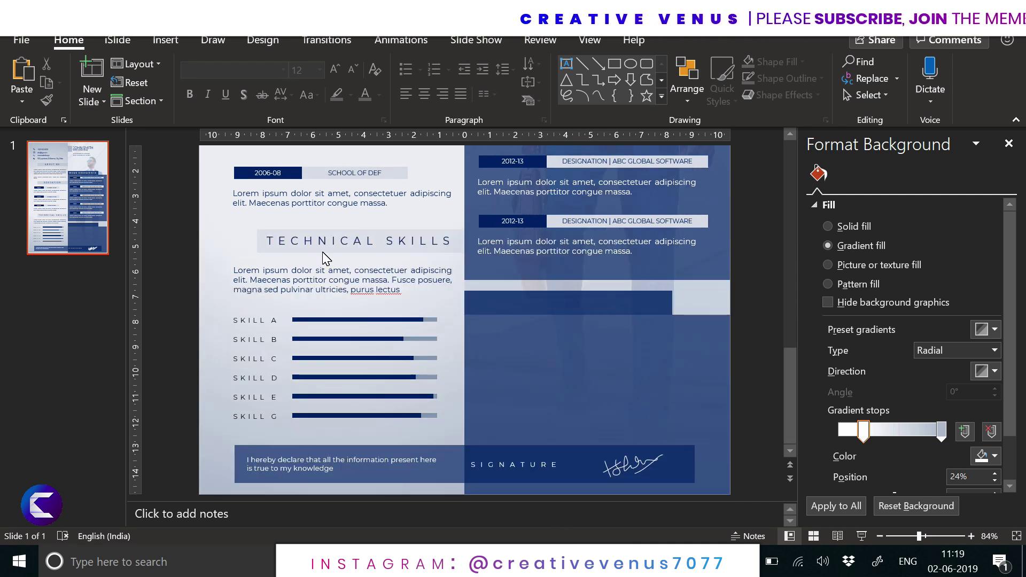
Step: Draw a hollow circle about 1.75 cm wide below the empty dark blue bar under the work experience entries
left_click(165, 40)
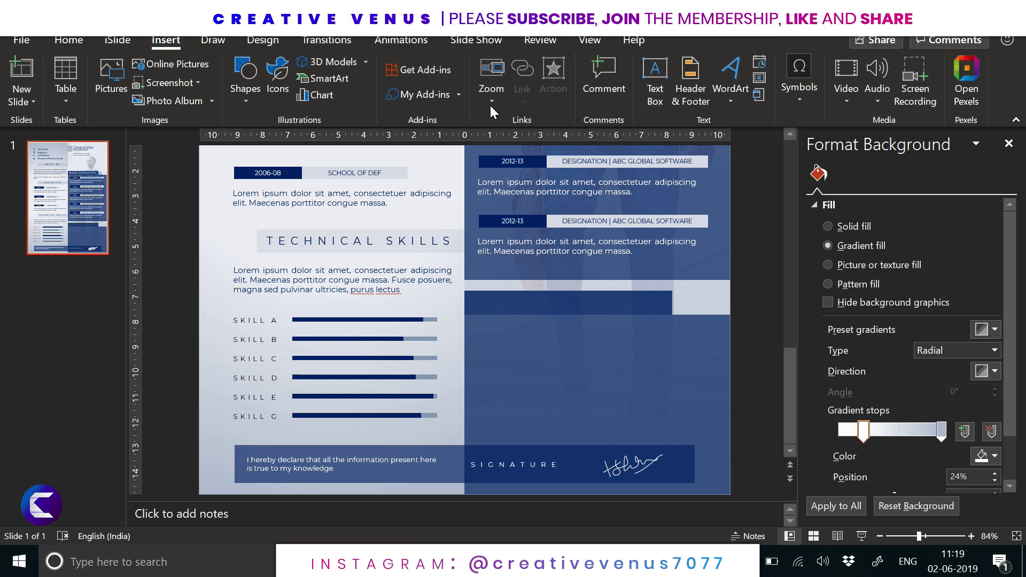
left_click(252, 100)
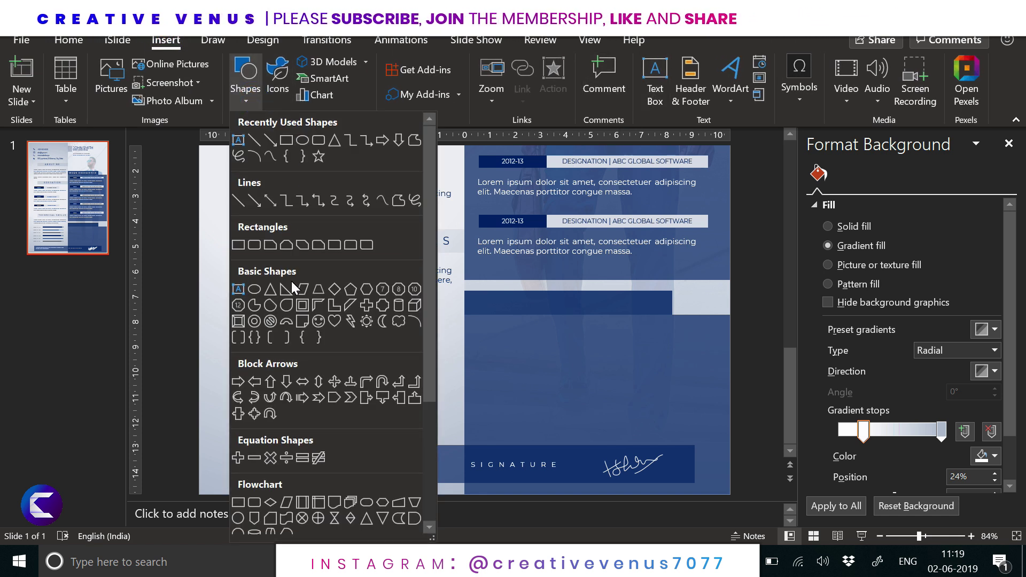
left_click(255, 322)
left_click_drag(513, 361, 475, 346)
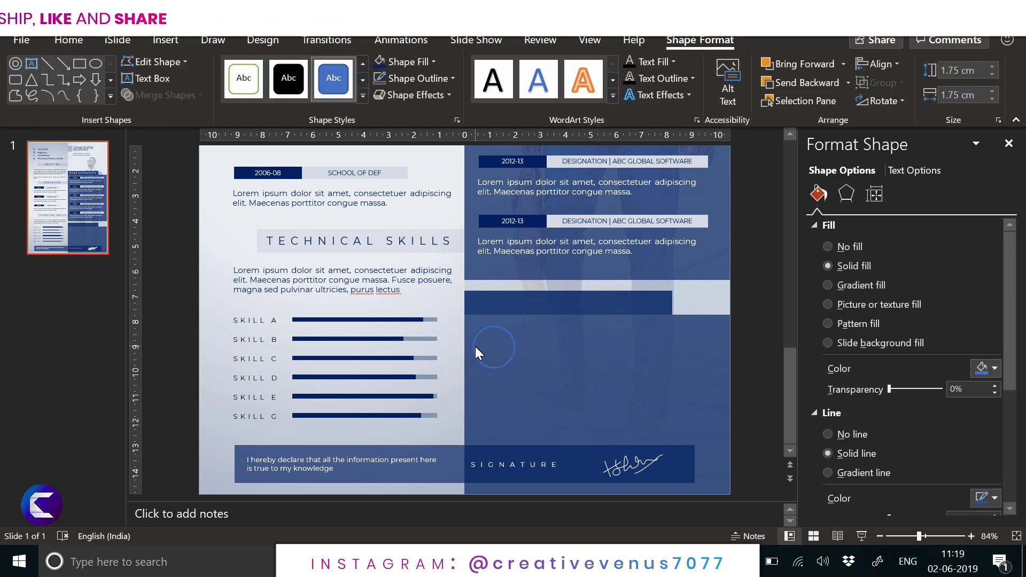
Step: Remove the hollow circle's fill and give it a solid white outline
left_click(843, 433)
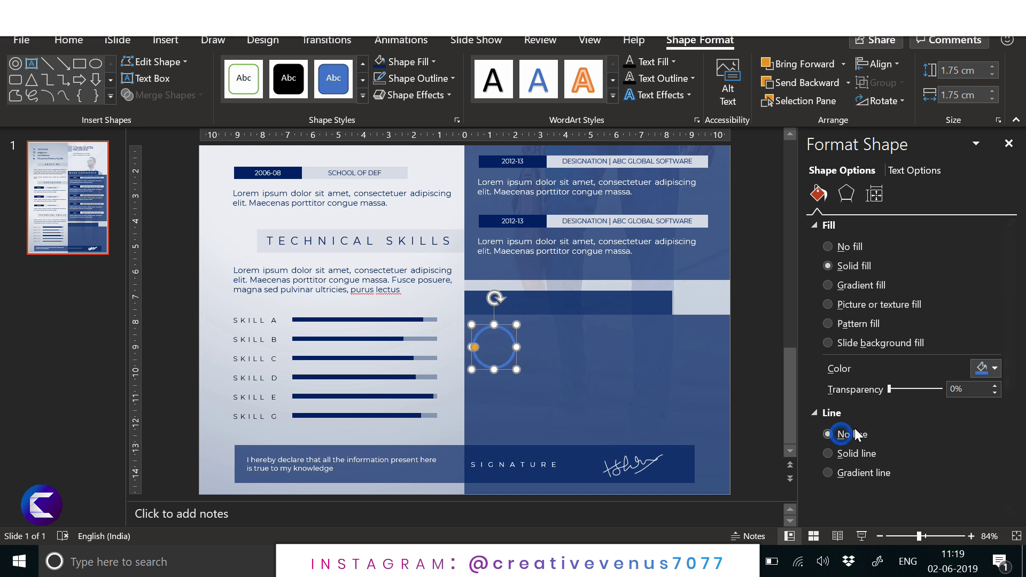
left_click(850, 247)
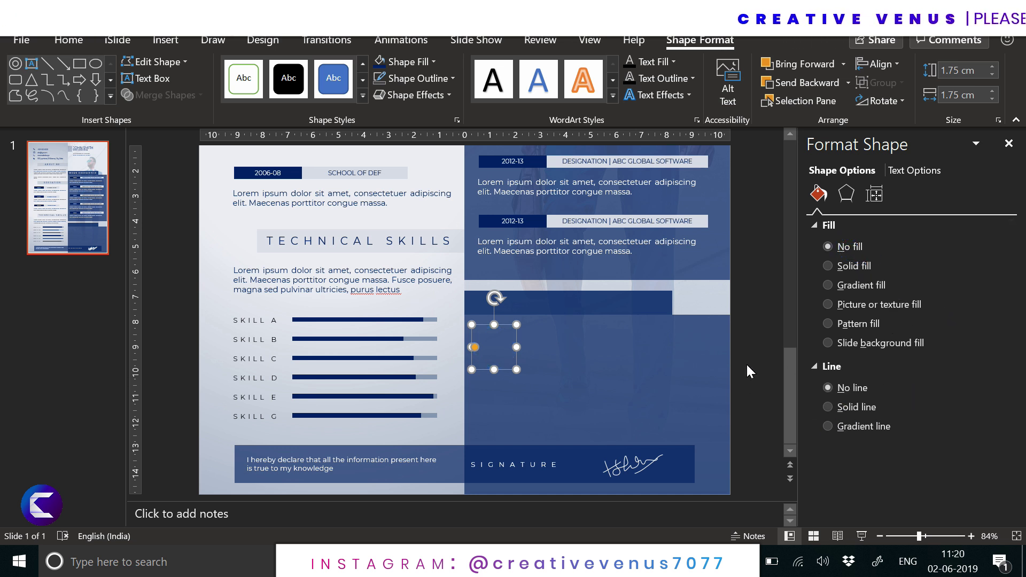
left_click(844, 408)
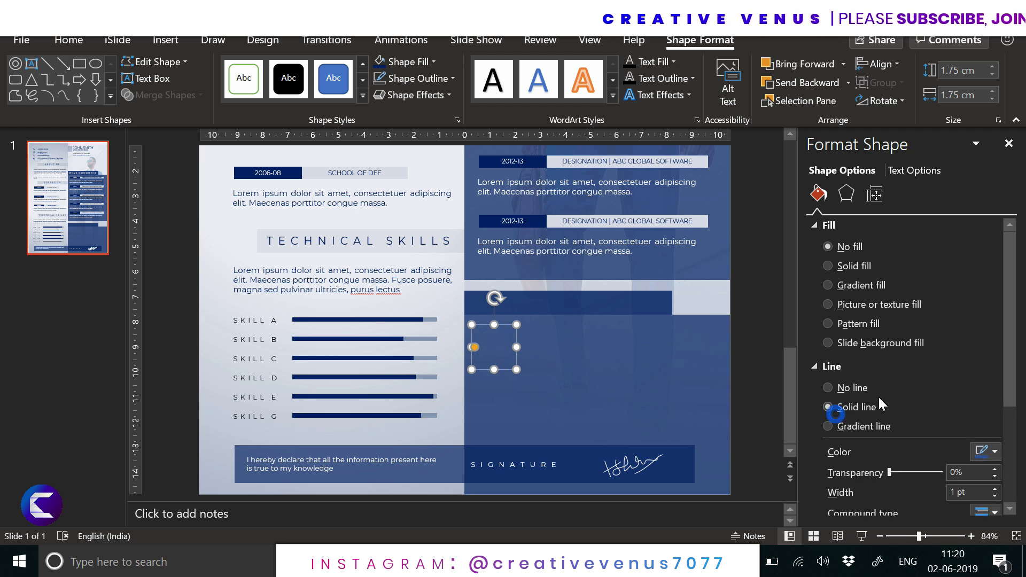
left_click(993, 452)
left_click(901, 246)
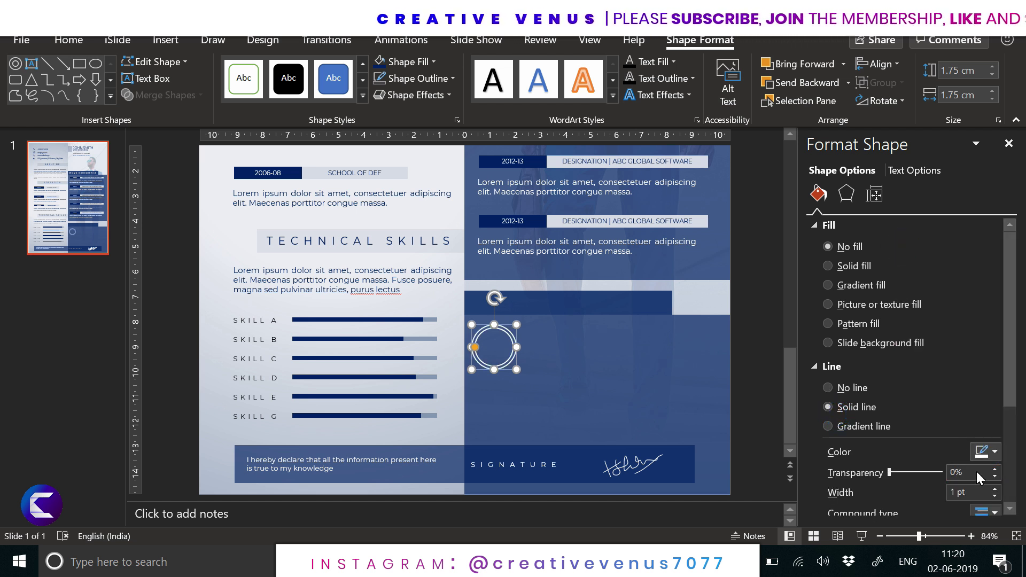
Step: Set the hollow circle's outline width to 0.5 pt and try an outline transparency of 53%
left_click(993, 496)
left_click(993, 496)
left_click(993, 496)
left_click(994, 496)
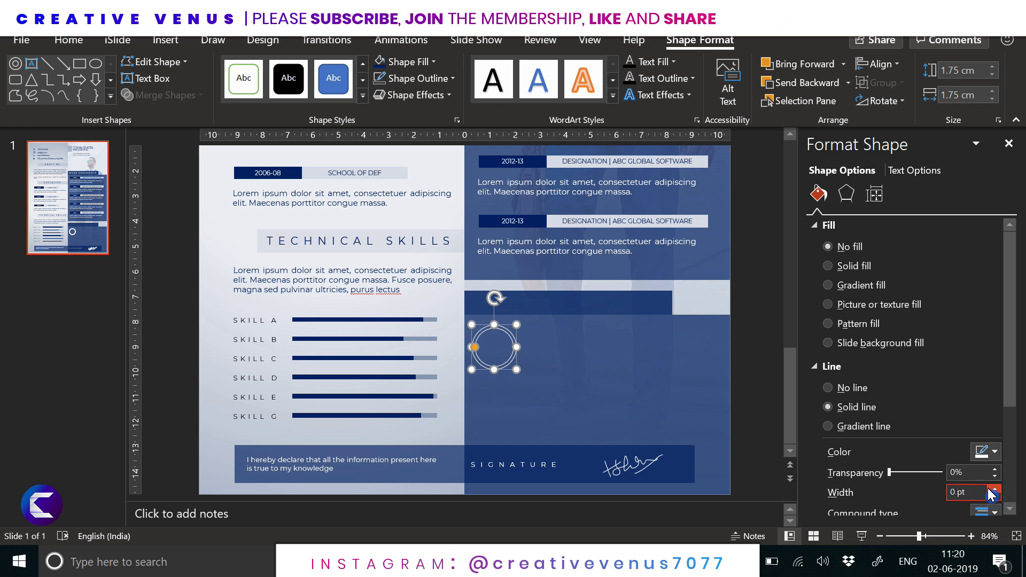
left_click(996, 489)
left_click(996, 489)
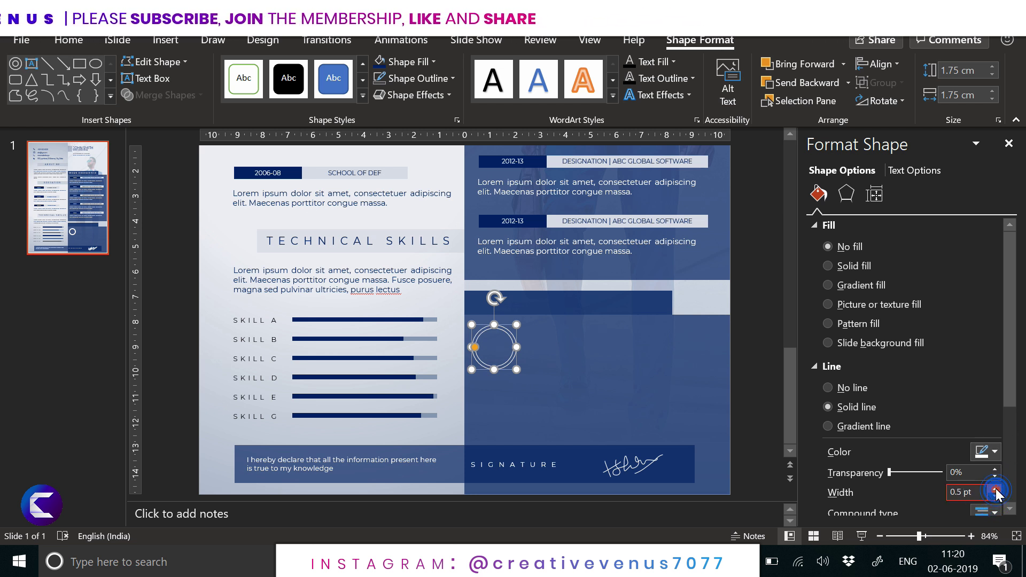
left_click_drag(889, 473, 916, 473)
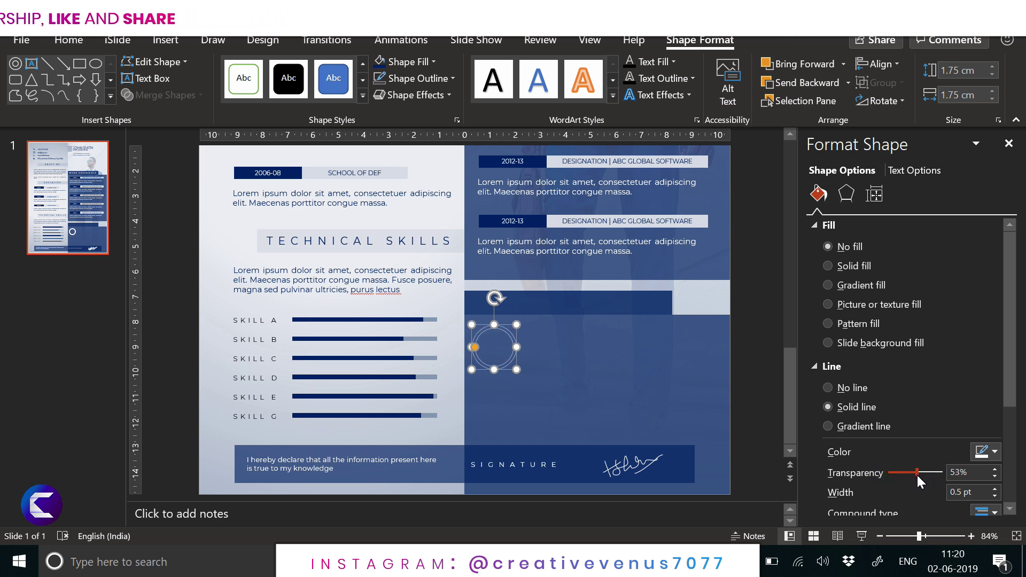
Step: Make the hollow circle's band thinner, shrink the shape to about 1.52 cm and place it slightly inward from the panel's edge
left_click(472, 346)
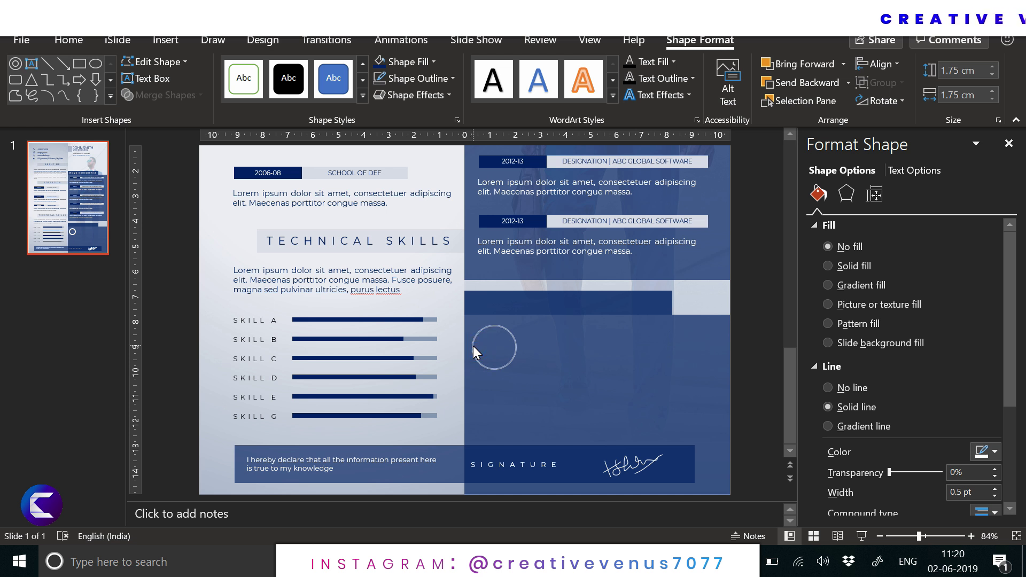
left_click(473, 345)
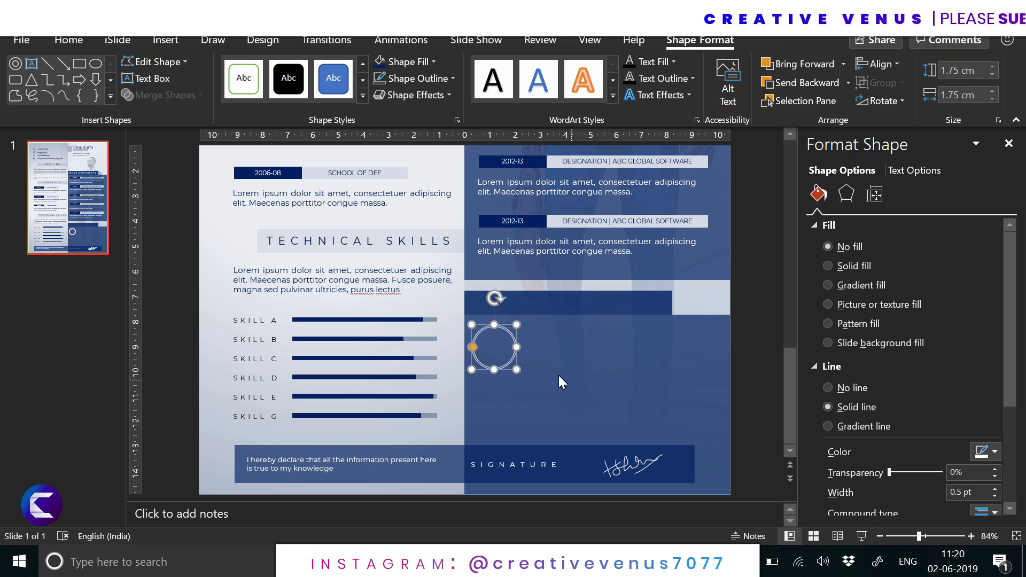
left_click_drag(515, 371, 514, 361)
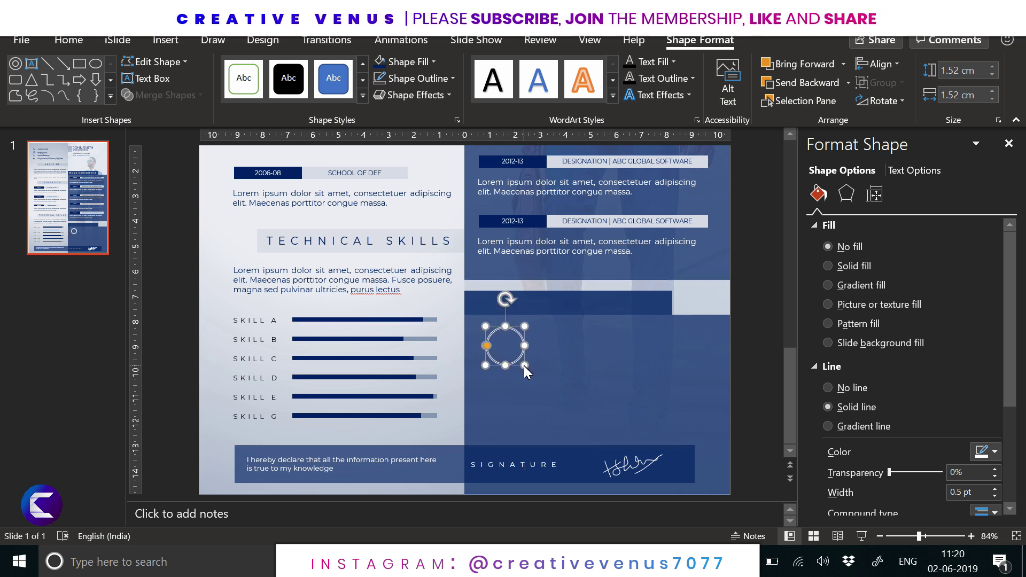
left_click(752, 360)
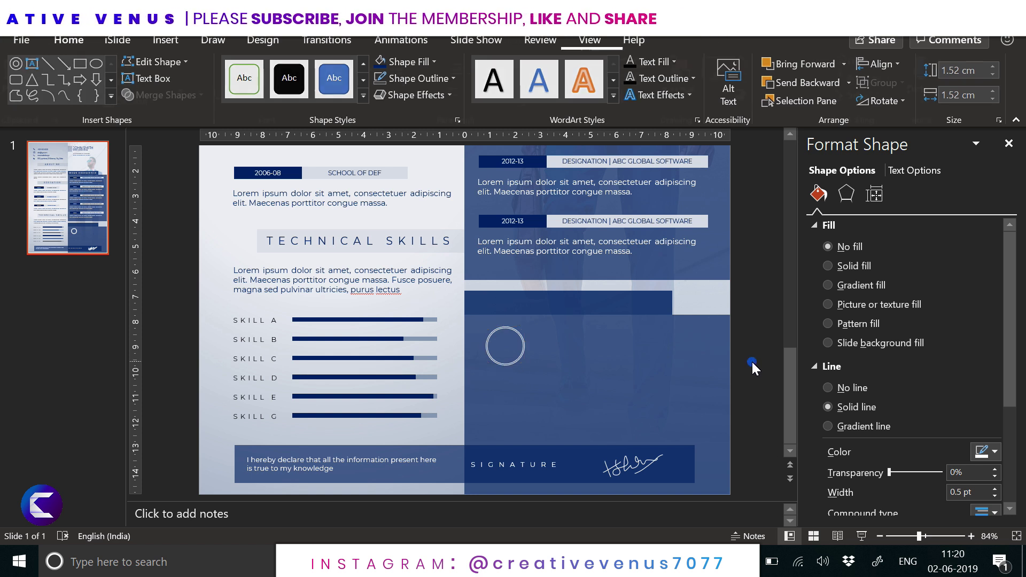
Step: Add the text 90 inside the hollow circle
left_click(513, 360)
right_click(506, 362)
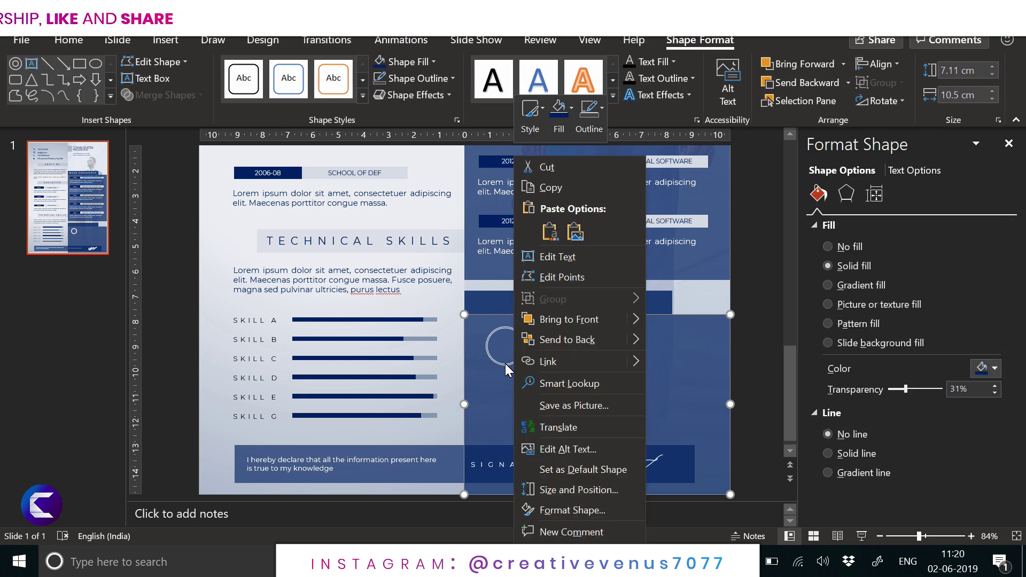
left_click(506, 364)
left_click(507, 363)
right_click(507, 364)
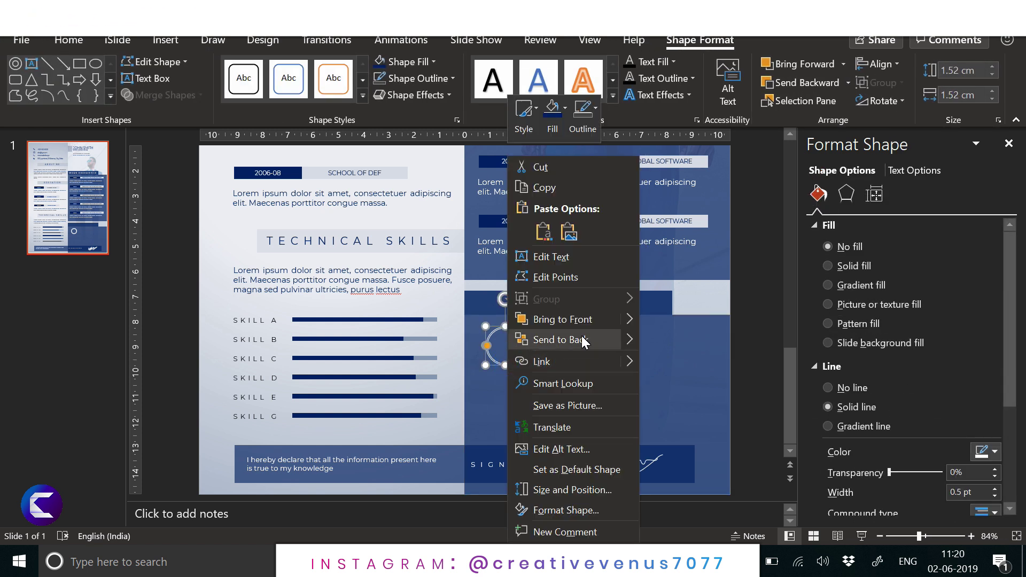
left_click(568, 263)
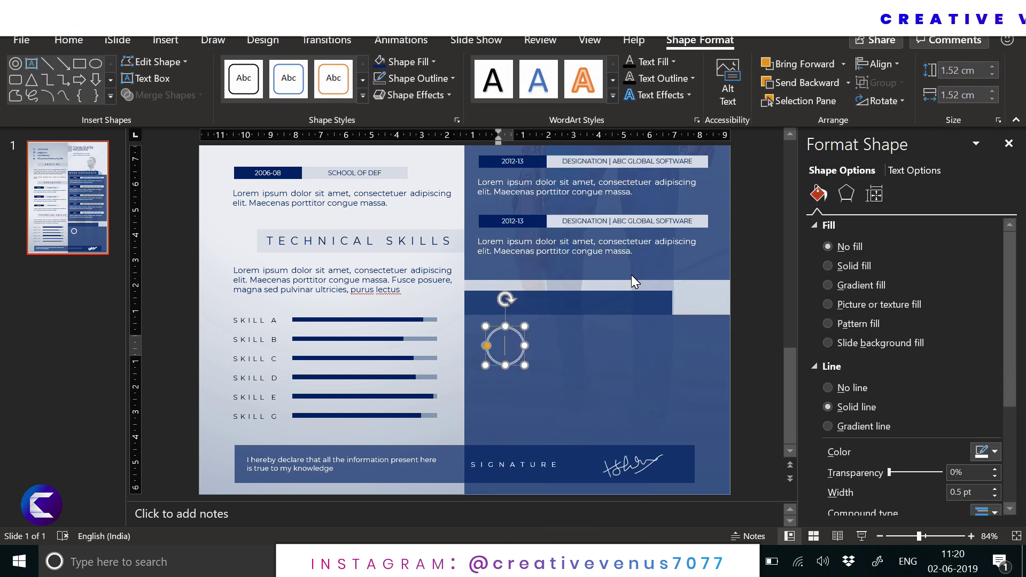
type("90")
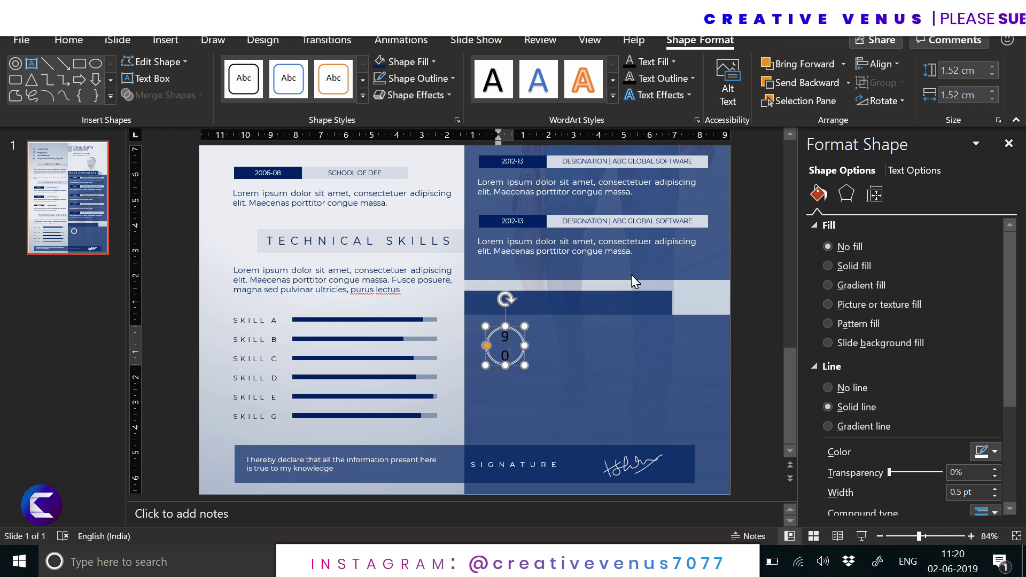
Step: Format the number 90 inside the hollow circle as white Montserrat text at 11 pt
key("ctrl+a")
left_click(74, 43)
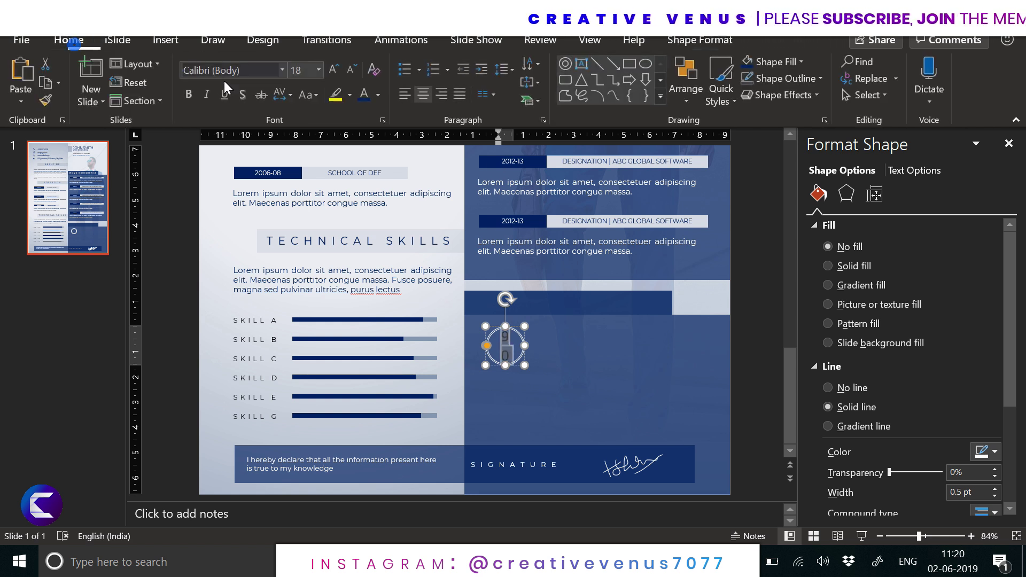
left_click(238, 69)
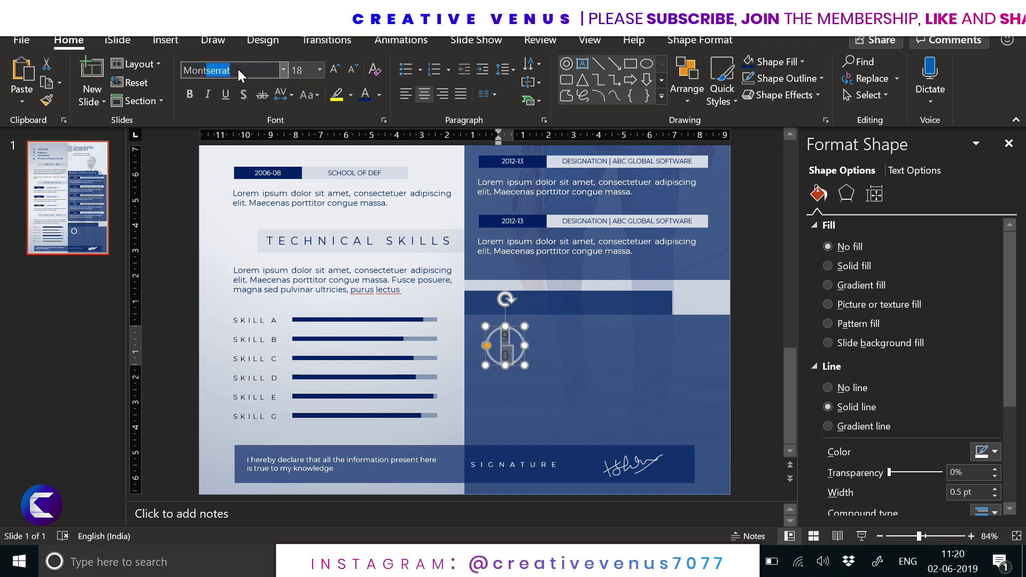
left_click(350, 69)
left_click(350, 69)
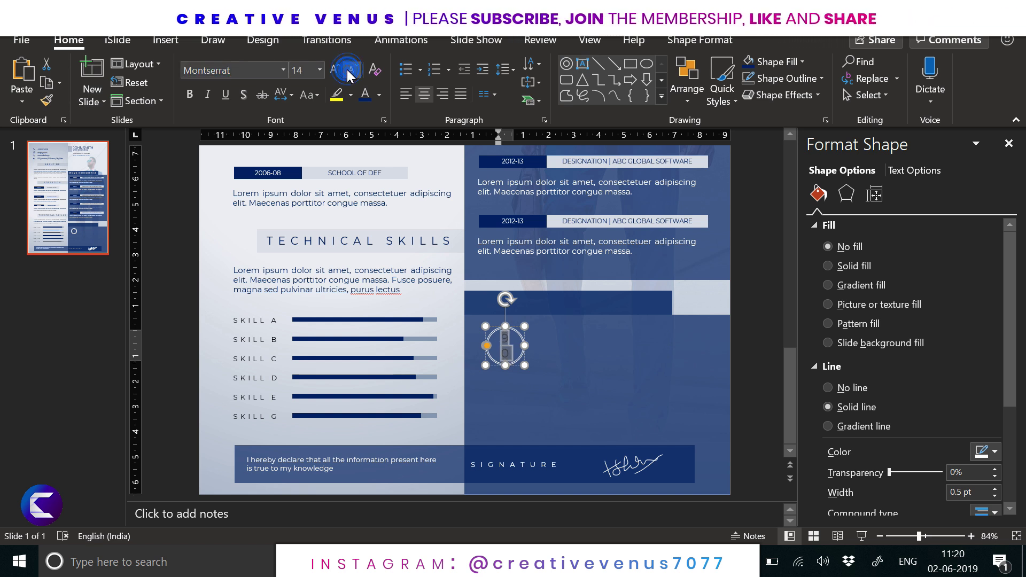
left_click(350, 69)
left_click(351, 70)
left_click(379, 96)
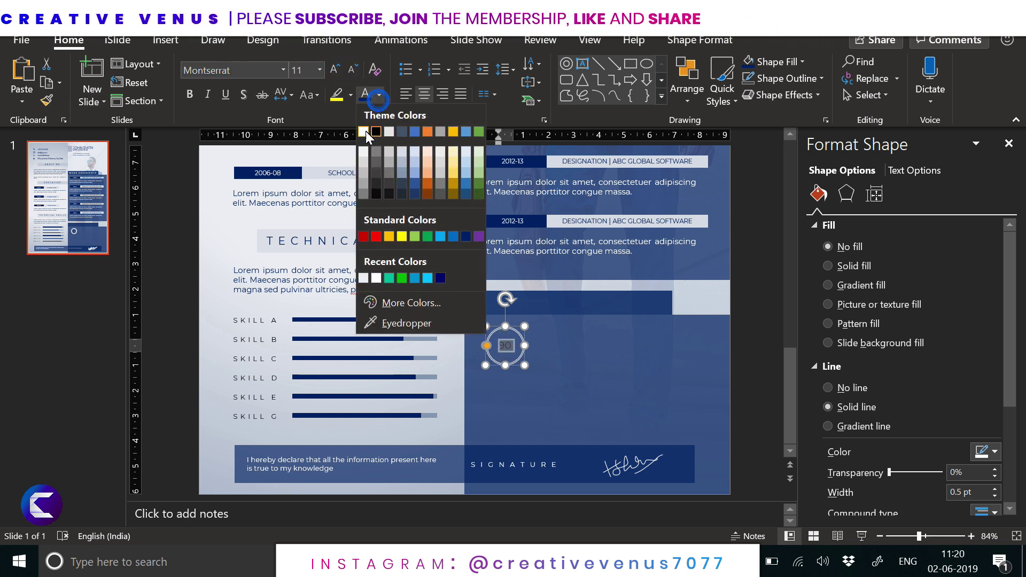
left_click(366, 130)
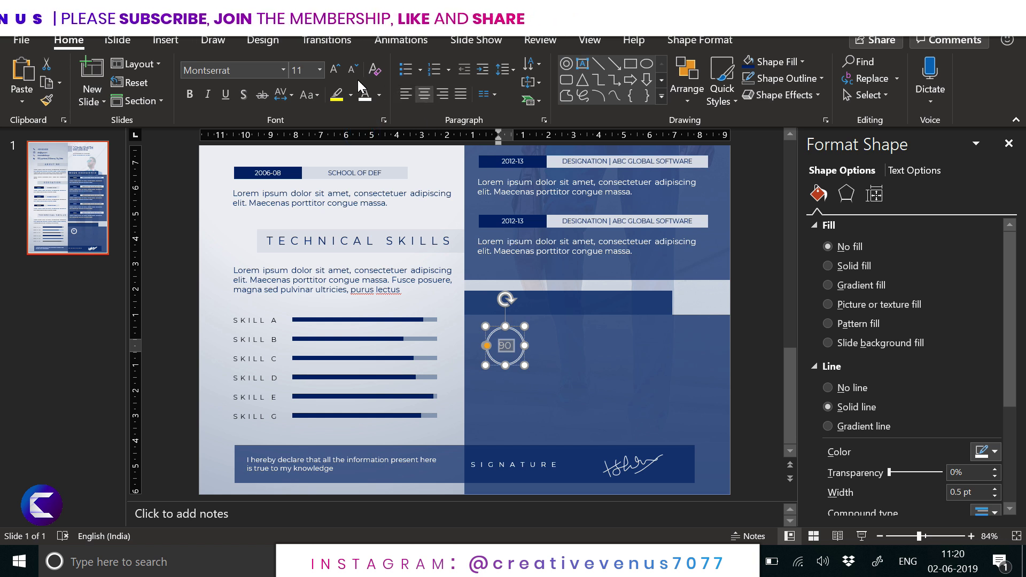
left_click(759, 388)
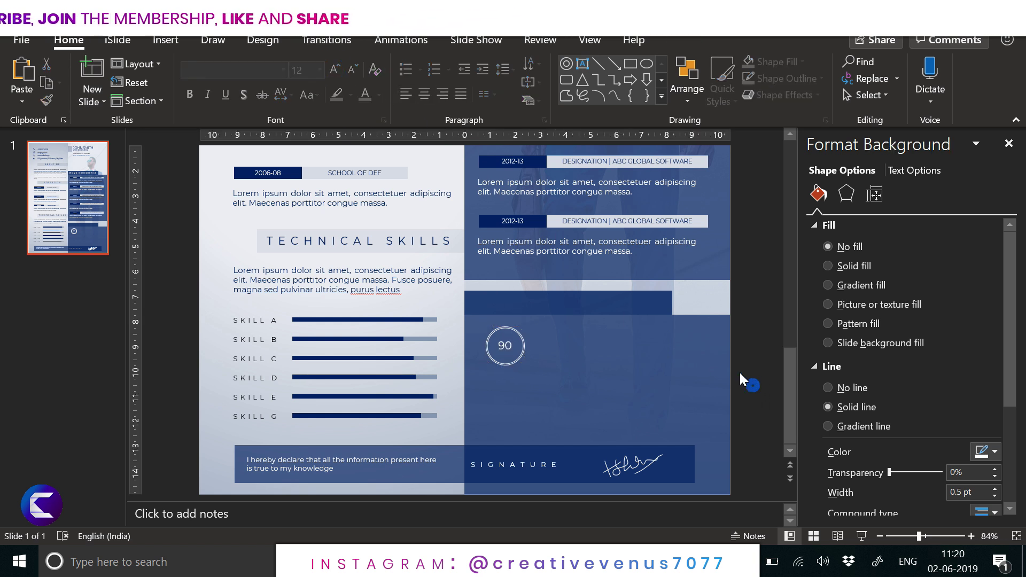
Step: Add a text box beside the hollow circle containing the text PROJECTS DELIVERED
left_click(179, 46)
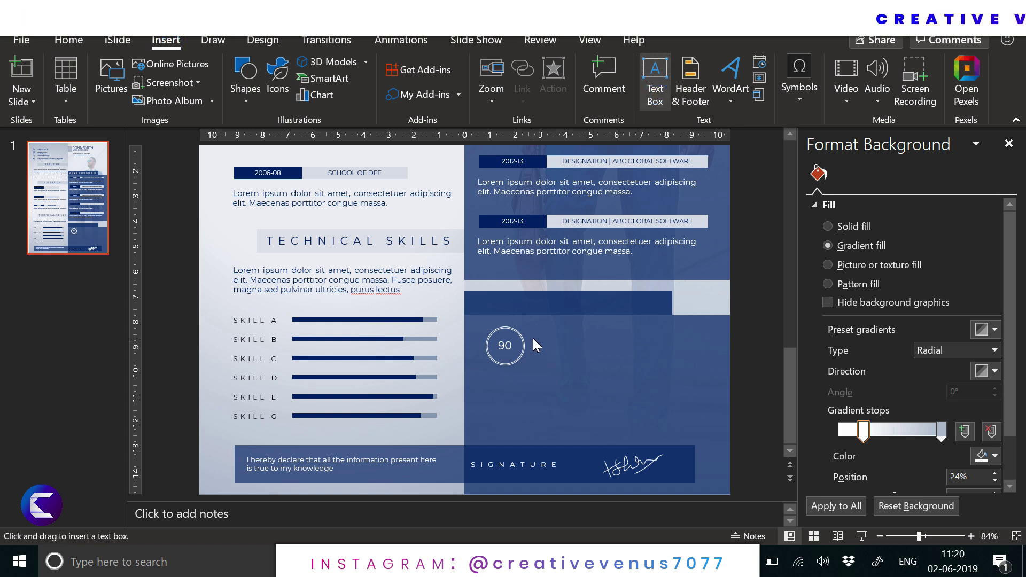
left_click_drag(652, 351, 652, 351)
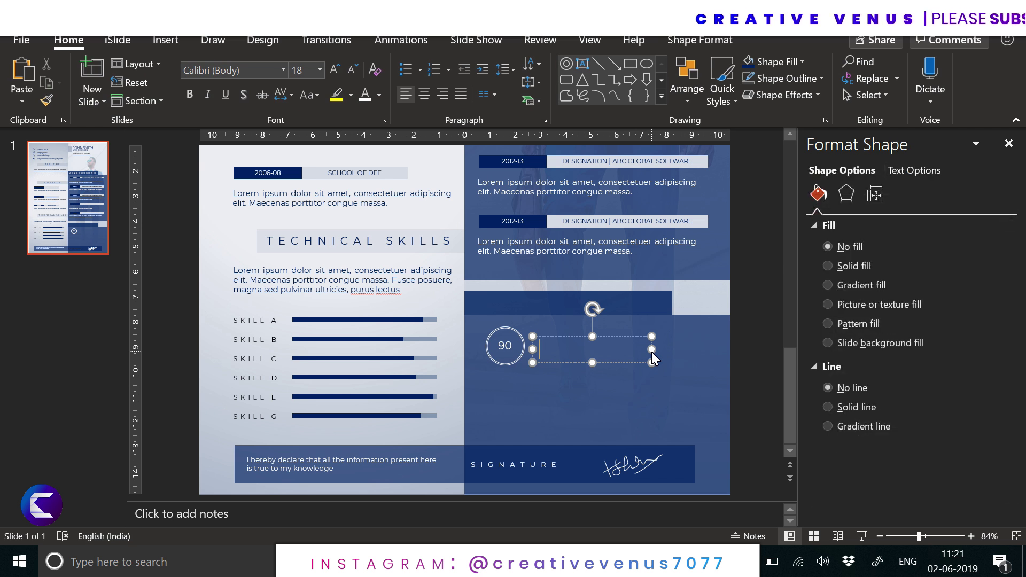
type("PROJECT")
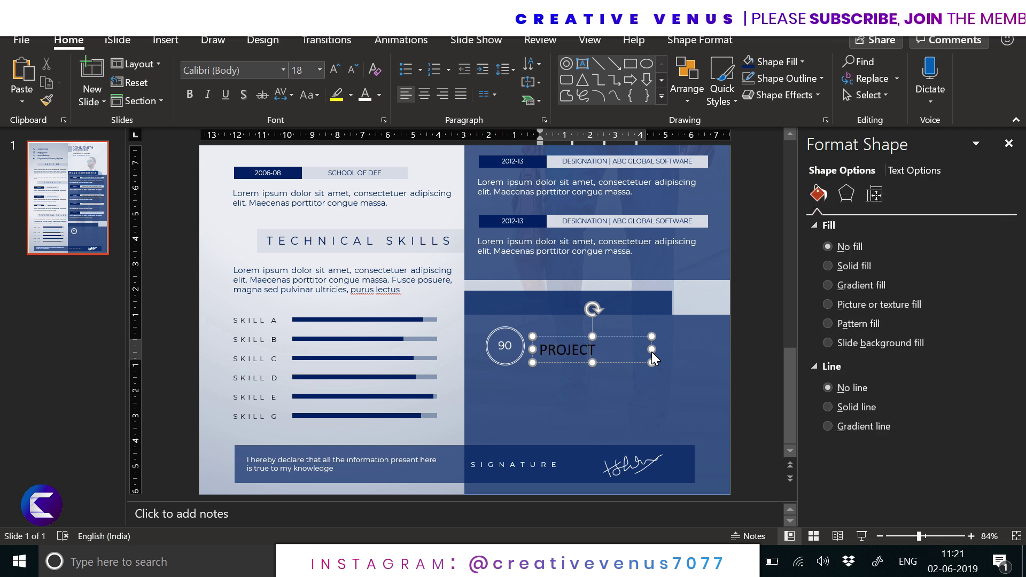
type("S DELIVERED")
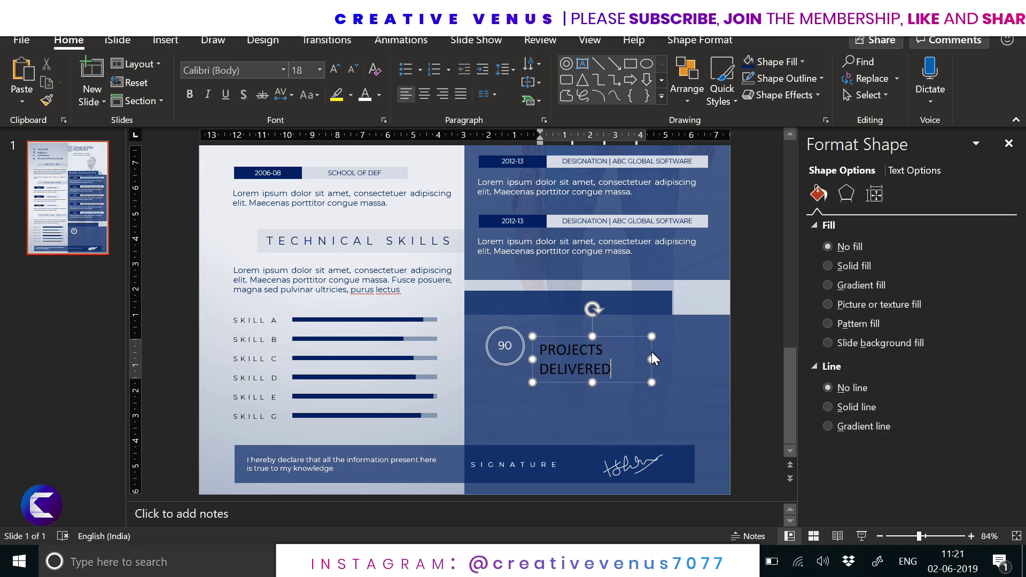
Step: Format the PROJECTS DELIVERED label as white Montserrat text at 10 pt
key("ctrl+a")
left_click(273, 72)
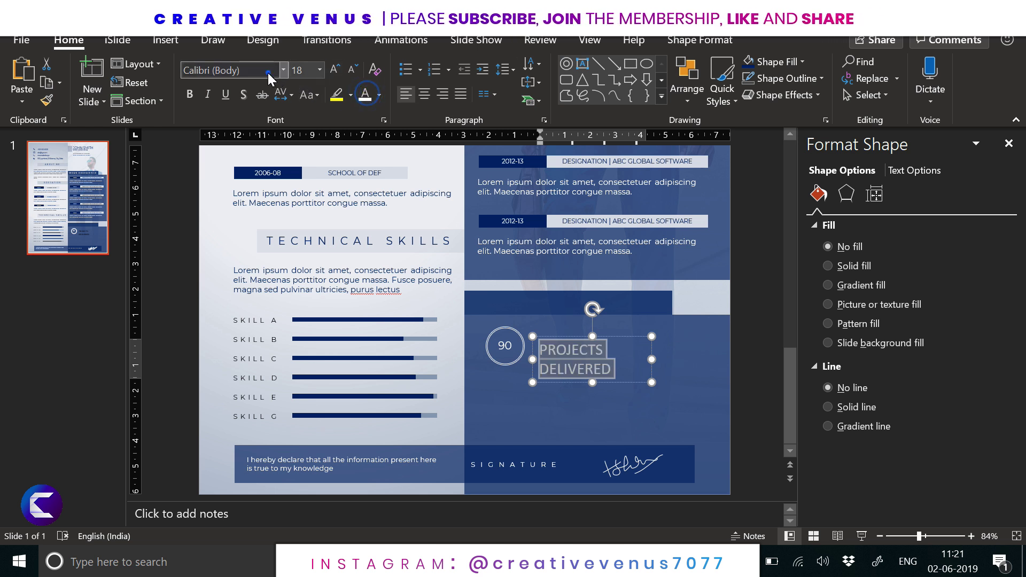
type("Montserrat")
key("Return")
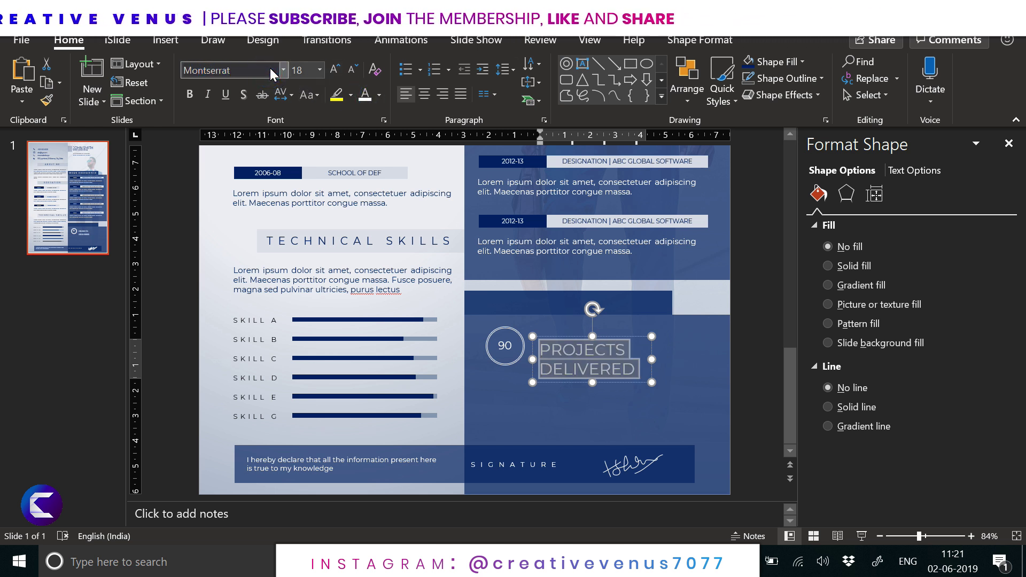
left_click(355, 70)
left_click(354, 70)
left_click(354, 70)
left_click(354, 70)
left_click(354, 70)
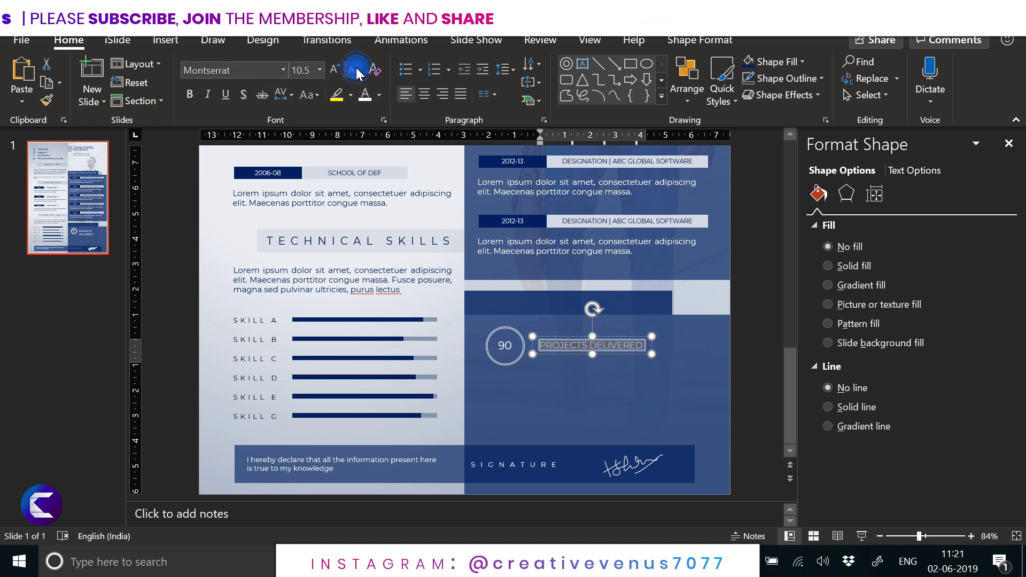
Step: Try Very Loose character spacing on the PROJECTS DELIVERED label, widen its text box to the page edge and return the spacing to Normal
left_click(281, 95)
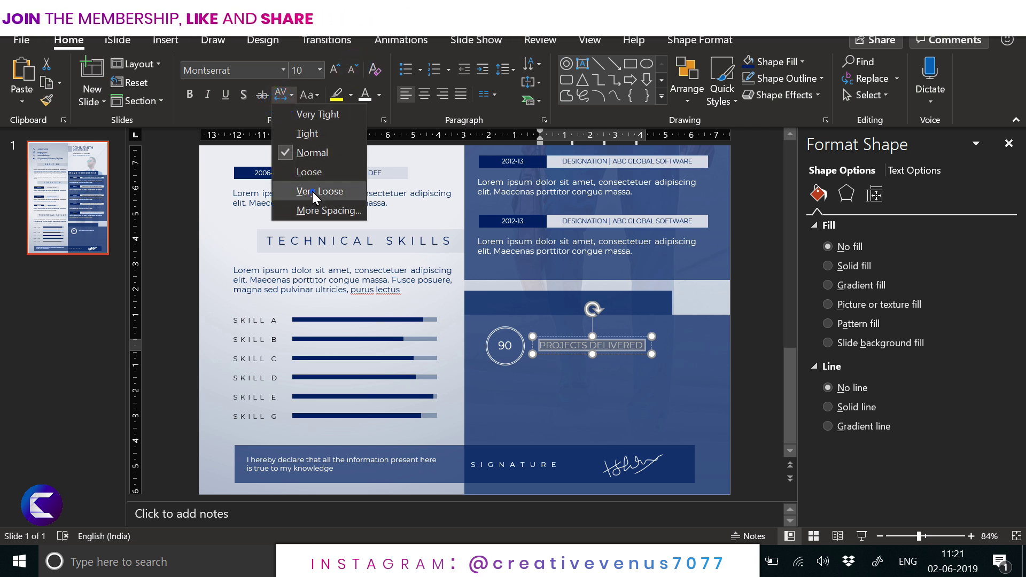
left_click(313, 190)
left_click_drag(649, 348, 731, 351)
left_click(281, 96)
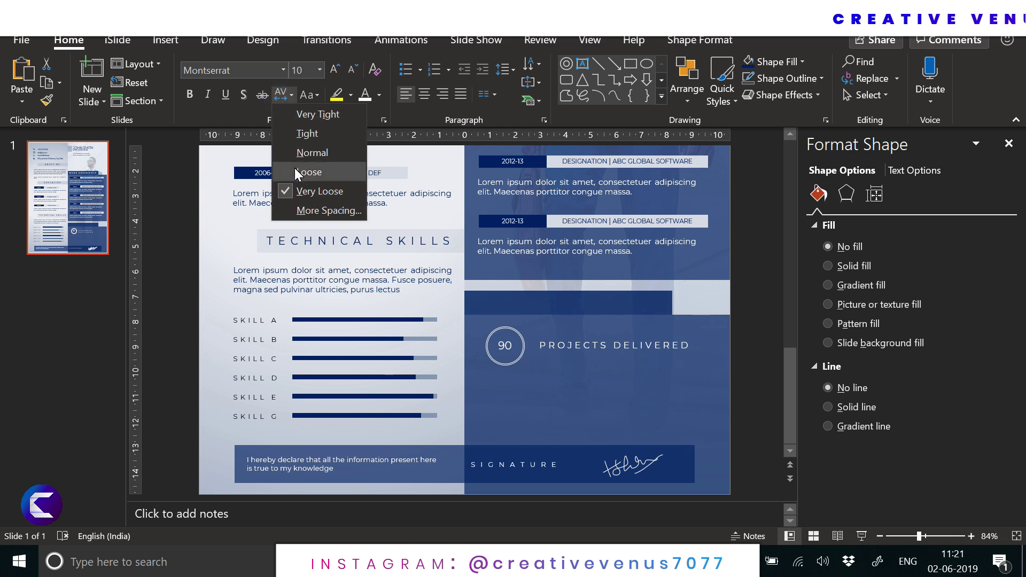
left_click(307, 154)
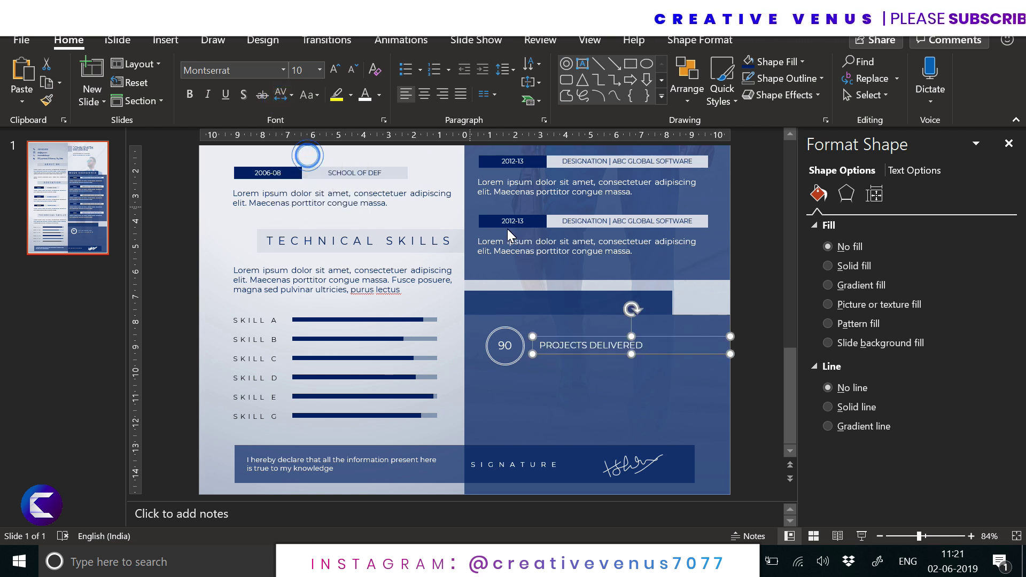
Step: Reduce the PROJECTS DELIVERED label to 7 pt to match the designation captions and move it slightly up and closer to the circle
left_click(354, 69)
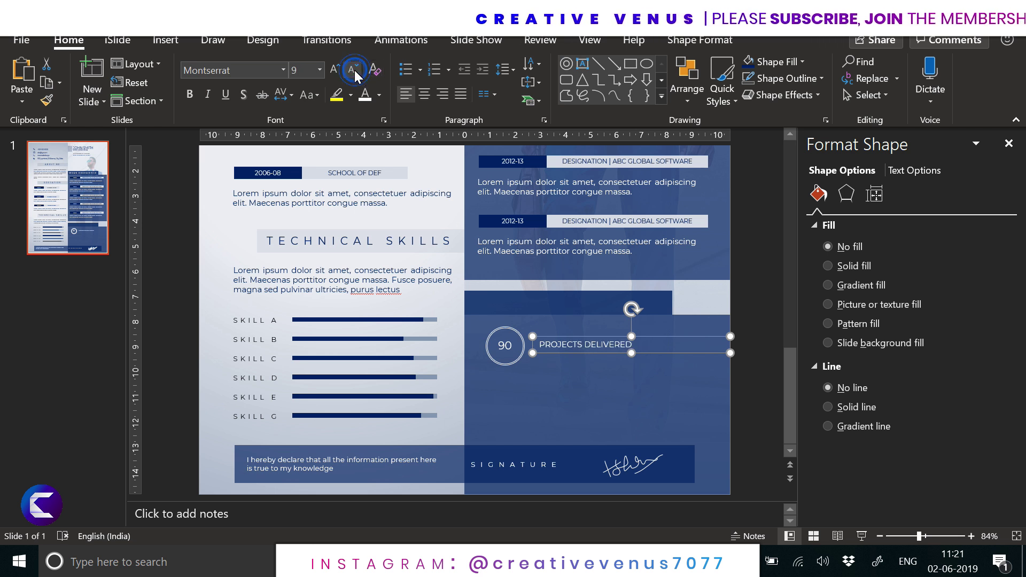
left_click(354, 69)
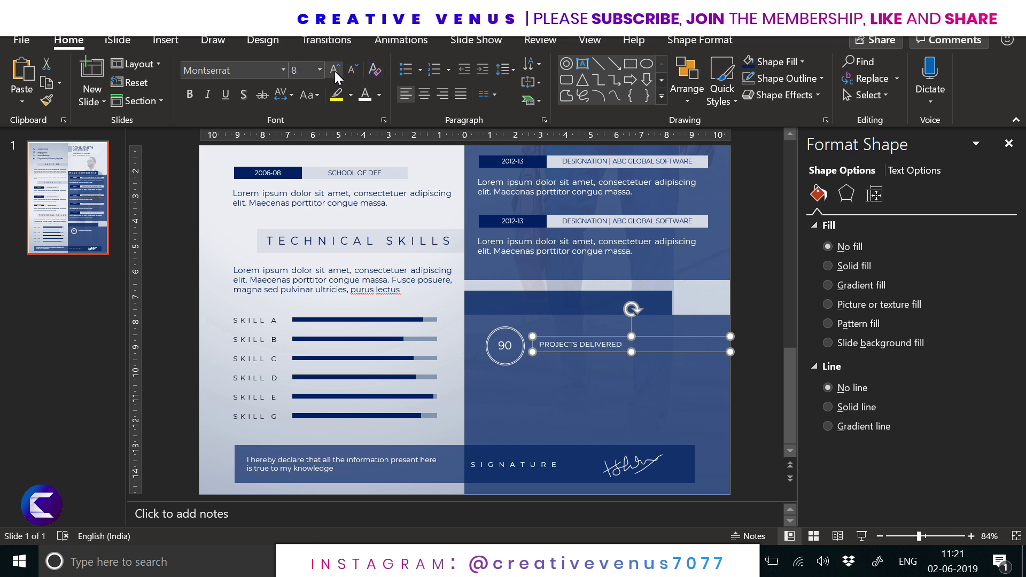
left_click(575, 220)
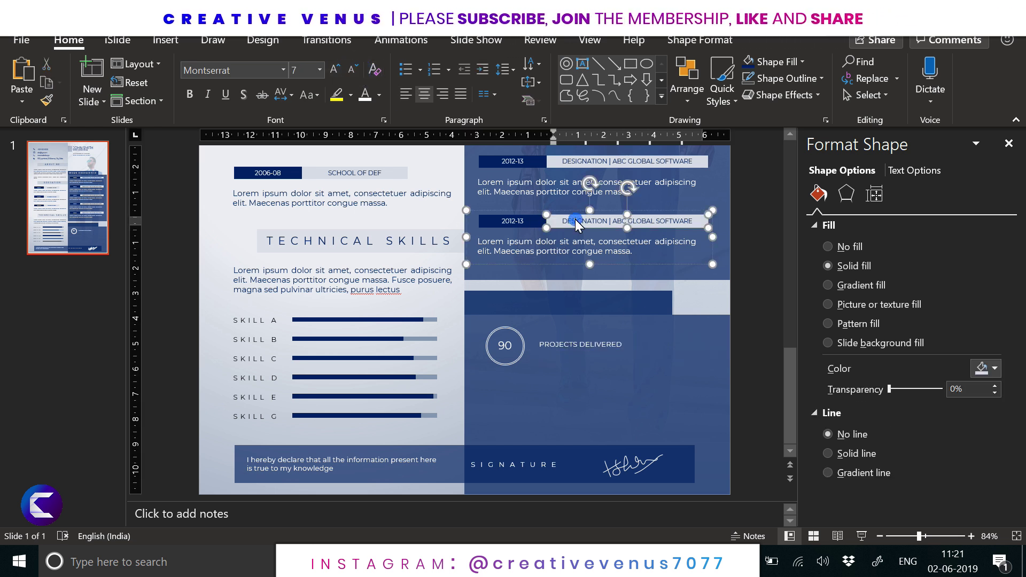
left_click(586, 340)
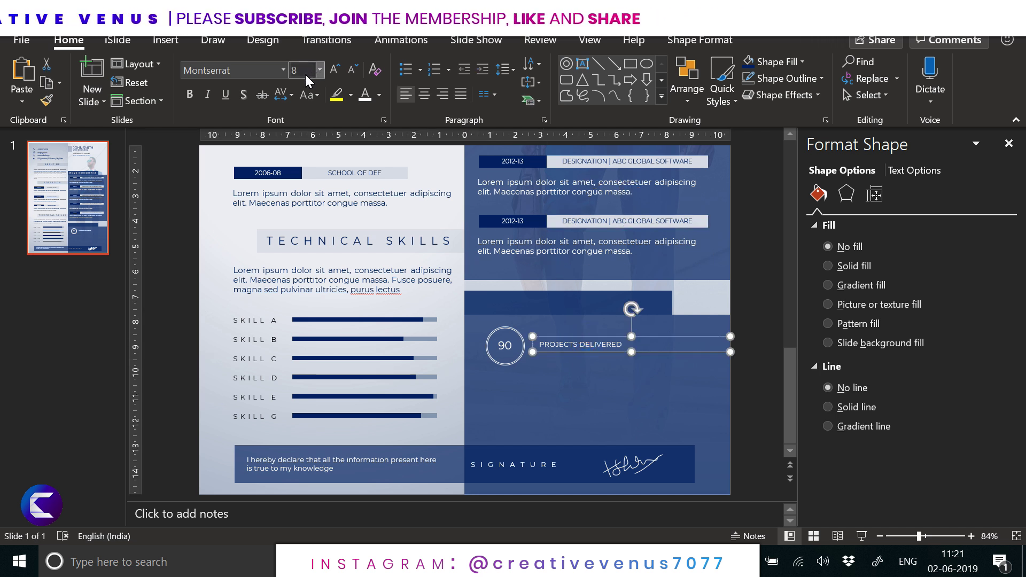
left_click(352, 70)
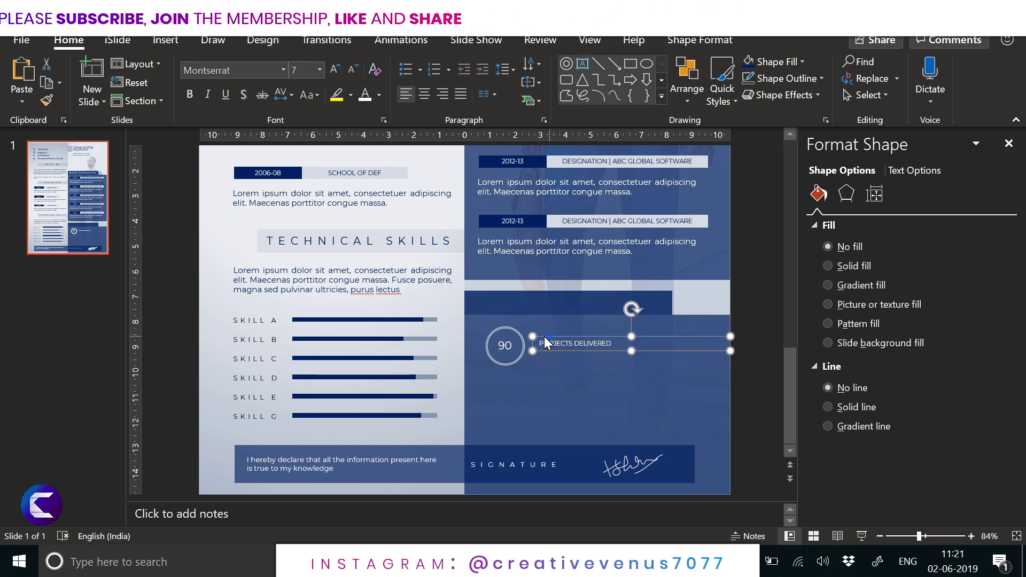
left_click_drag(544, 336, 543, 333)
Step: Duplicate the lorem ipsum paragraph of the last work experience entry and place the copy directly beneath the PROJECTS DELIVERED label
left_click(553, 252)
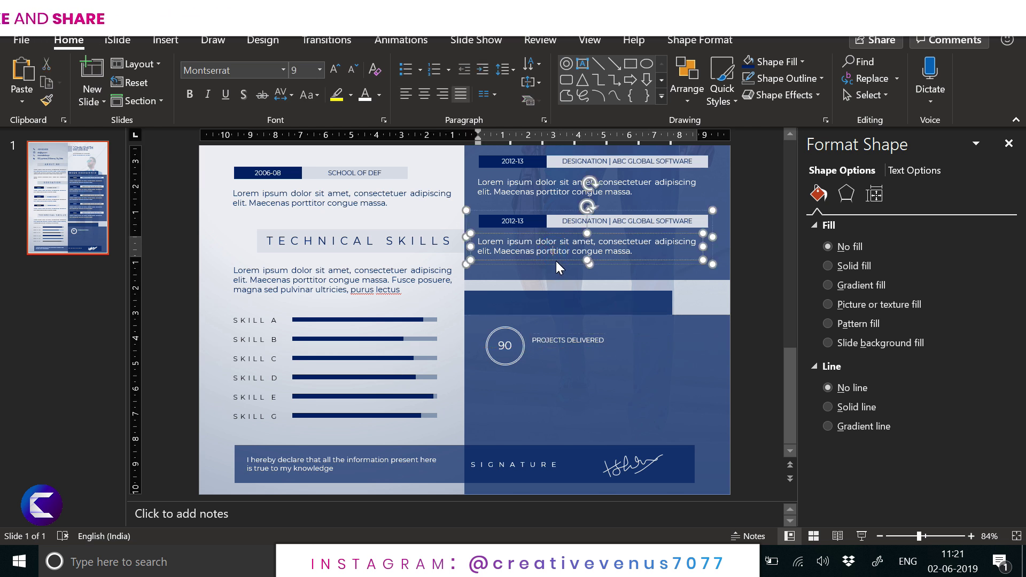
left_click(555, 261)
key("ctrl+v")
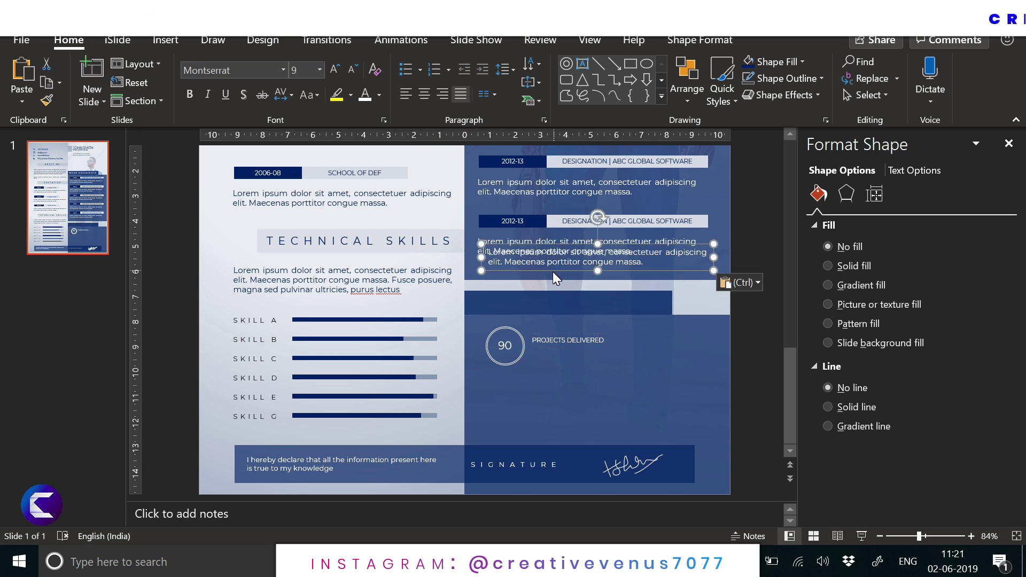
left_click_drag(546, 272, 592, 371)
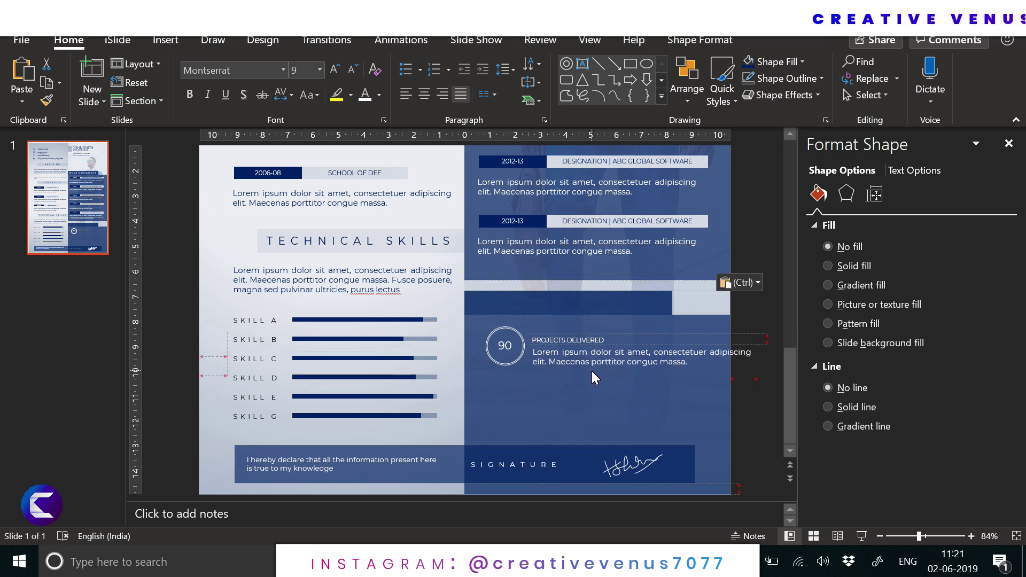